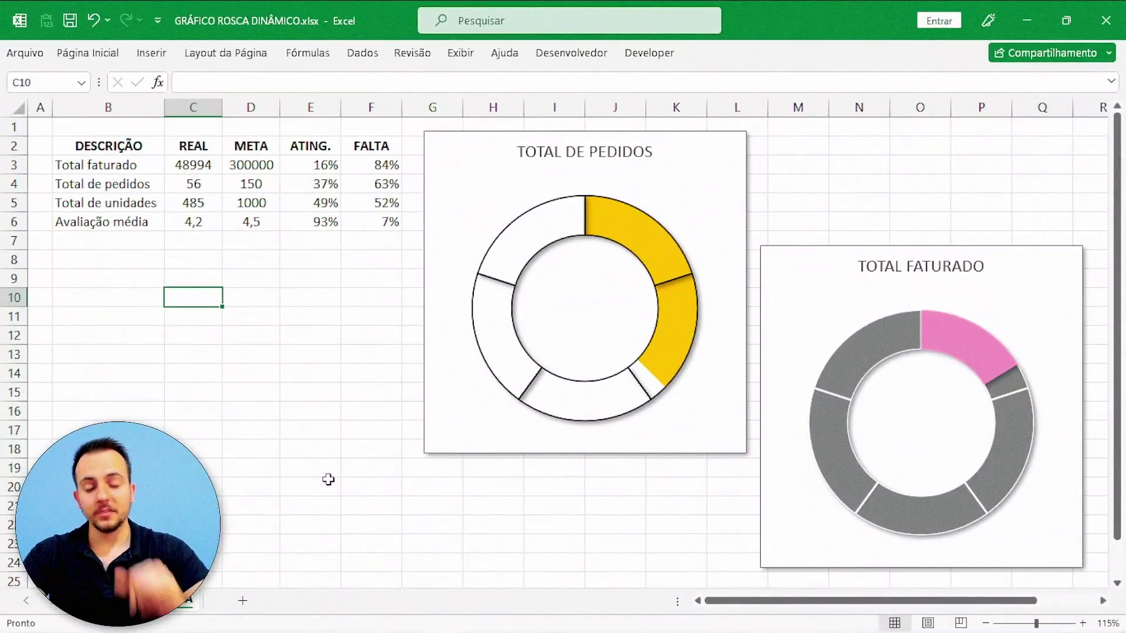
Step: Recalculate with F9 repeatedly until Total faturado reads 93590 and the charts show 31% and 77%
key("F9")
key("F9")
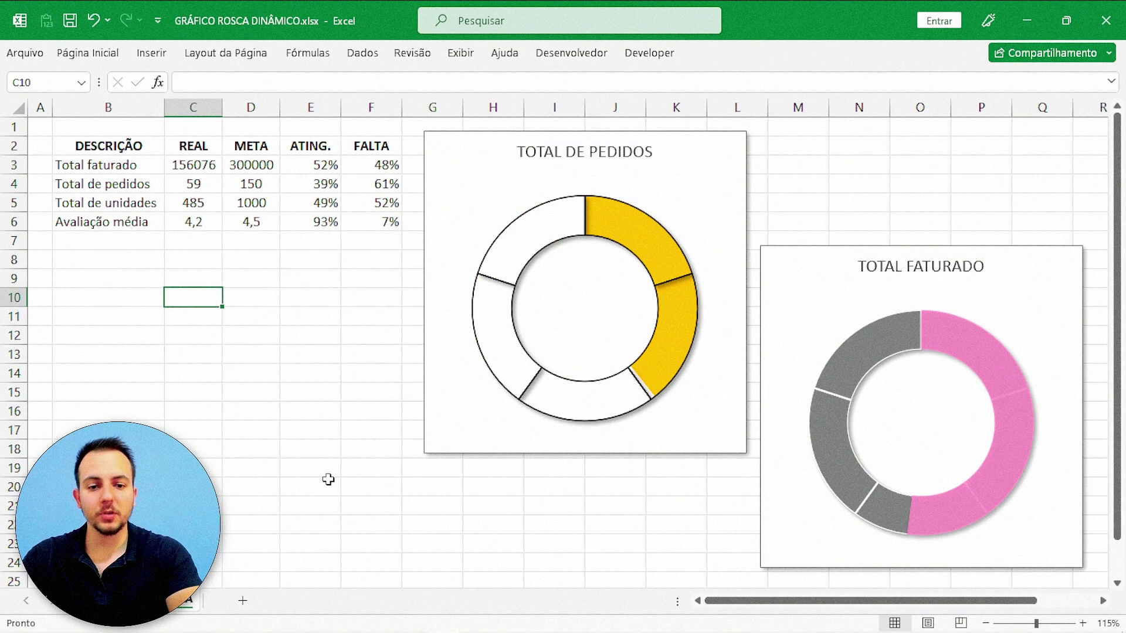
key("F9")
key("F9")
key("F9")
key("F9")
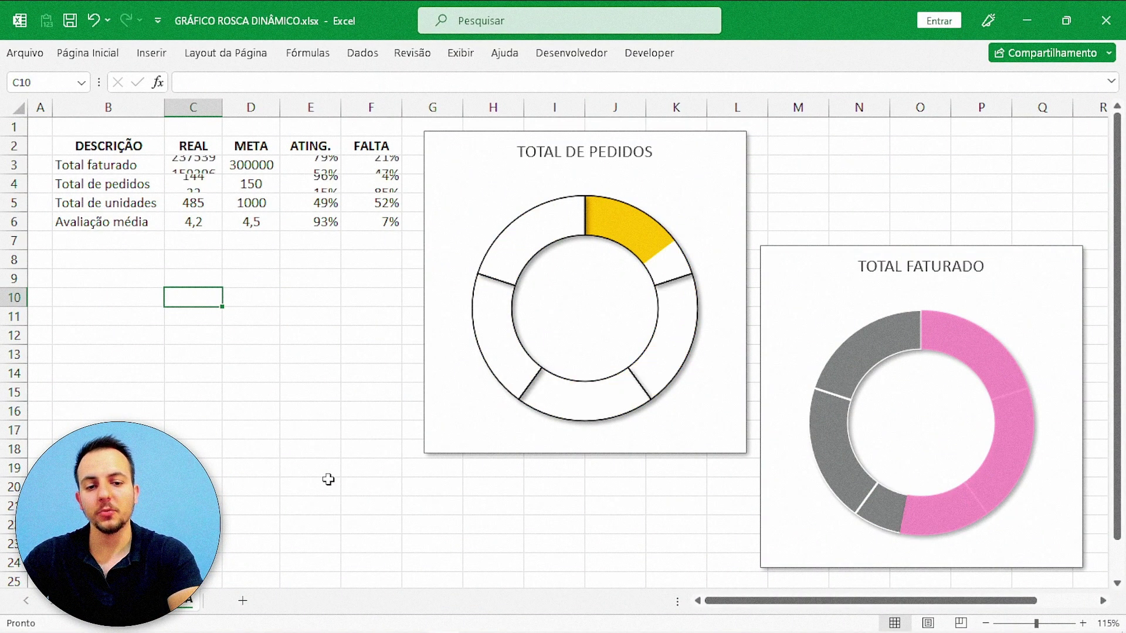
key("F9")
key("F9")
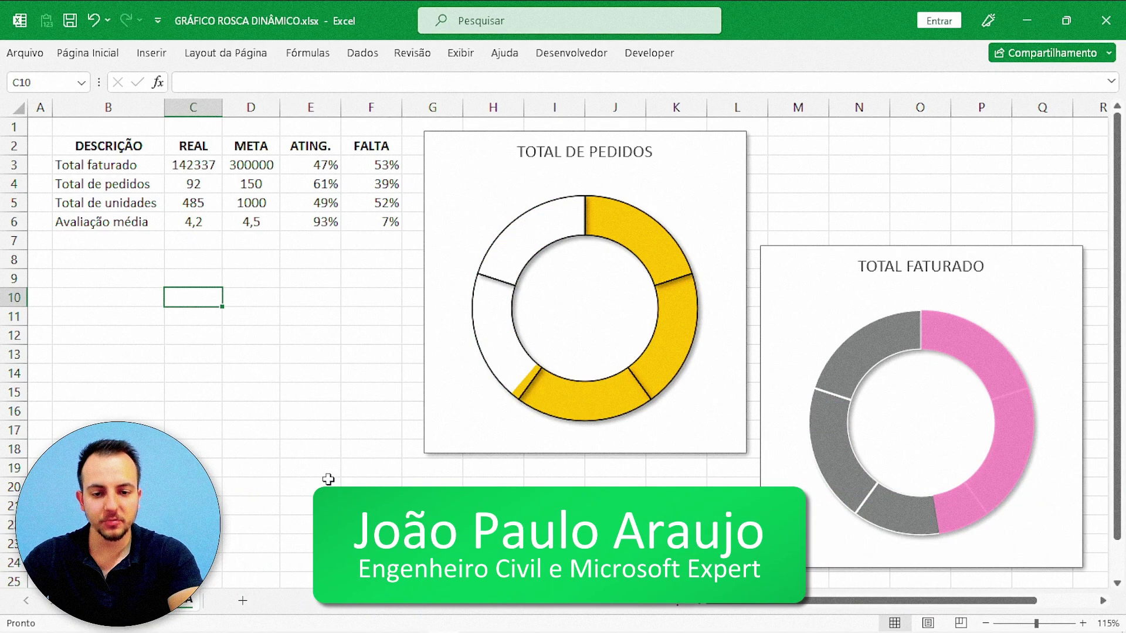
key("F9")
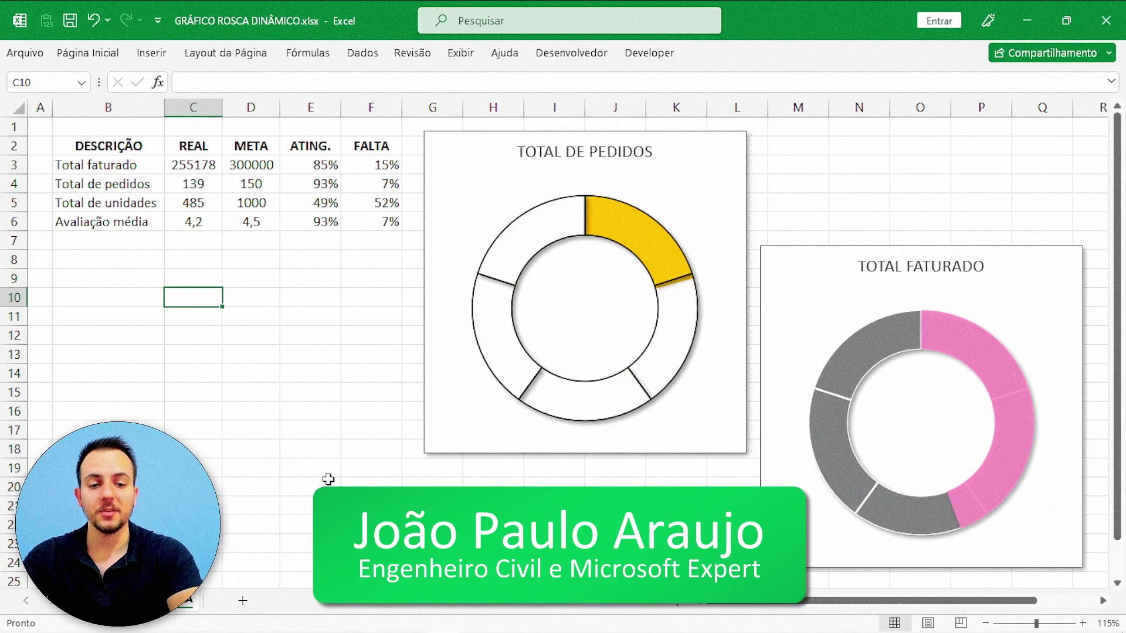
key("F9")
key("F9")
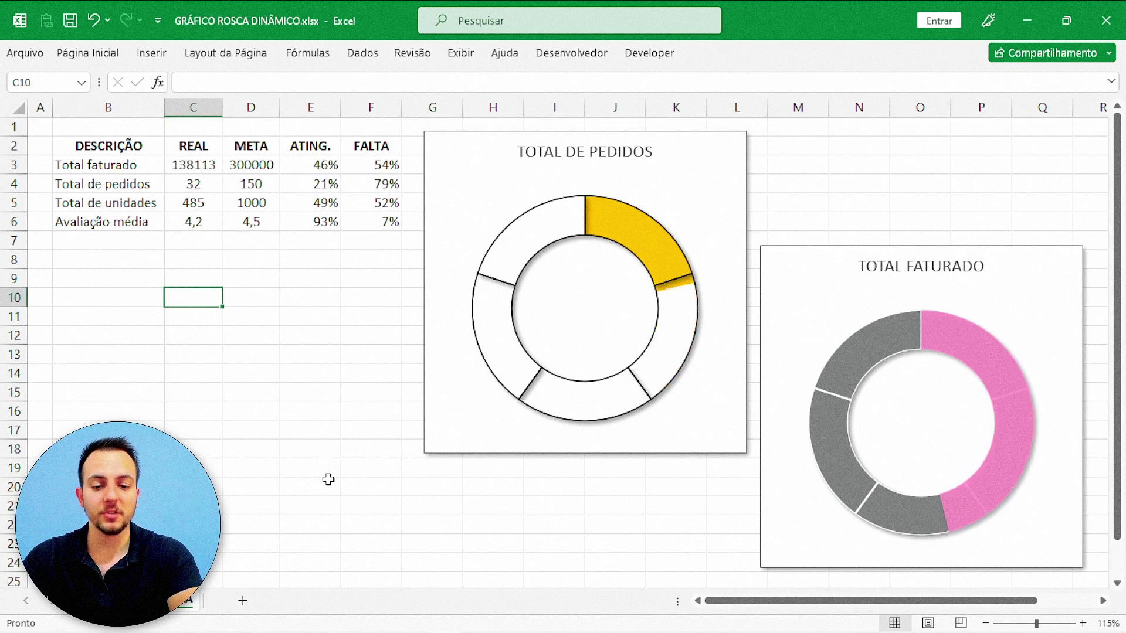
key("F9")
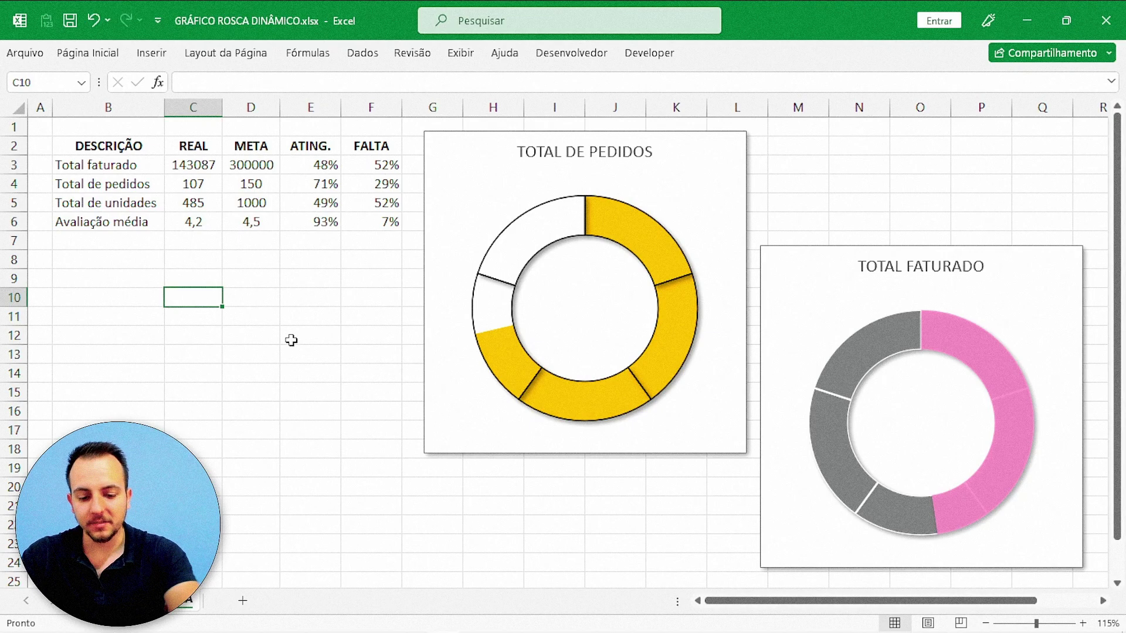
key("F9")
key("F9")
key("F9")
key("F9")
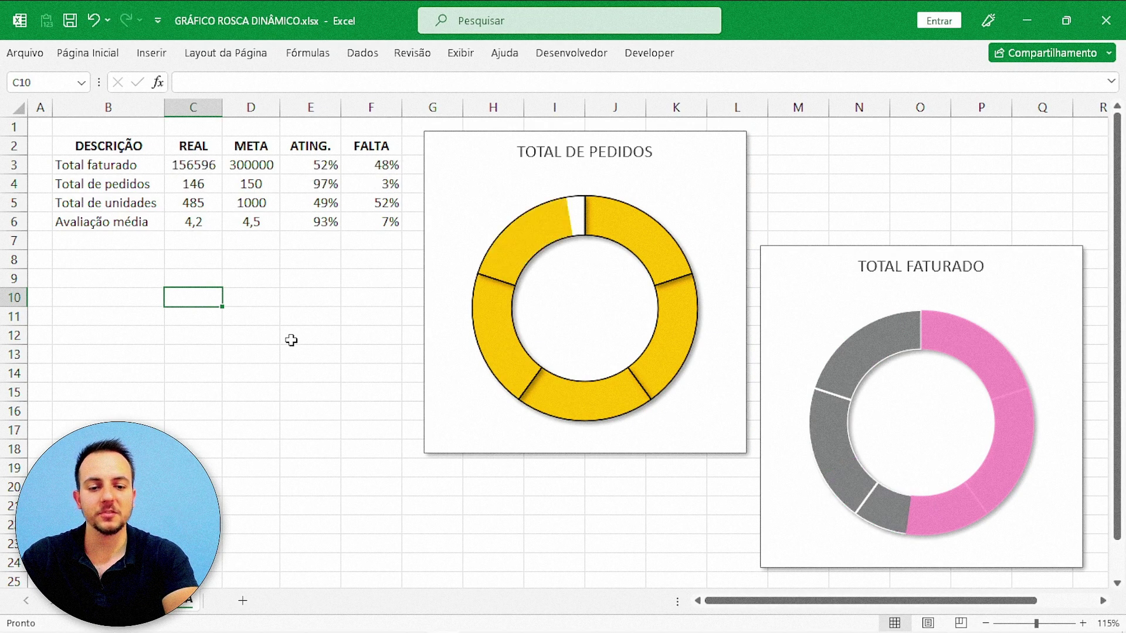
key("F9")
key("F9")
key("F9")
key("F9")
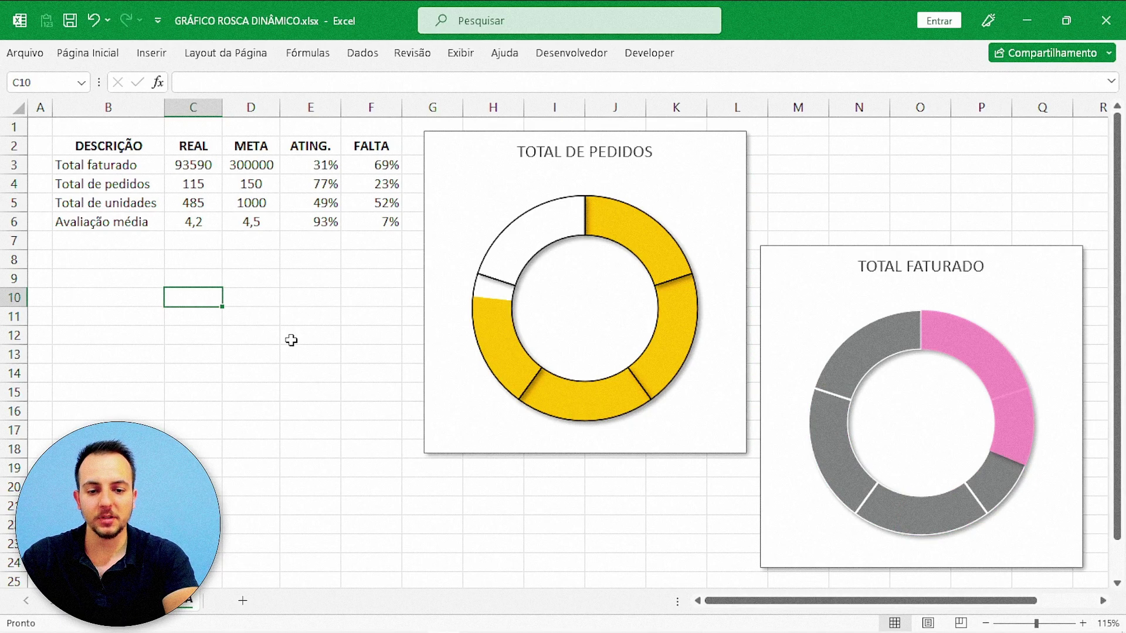
key("F9")
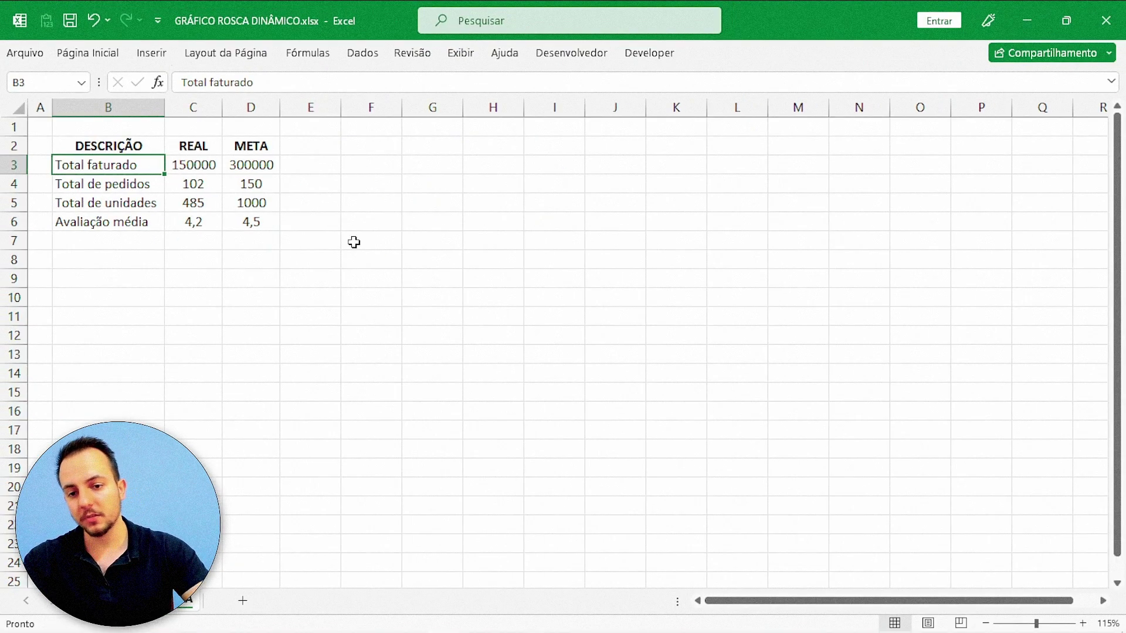
left_click(432, 242)
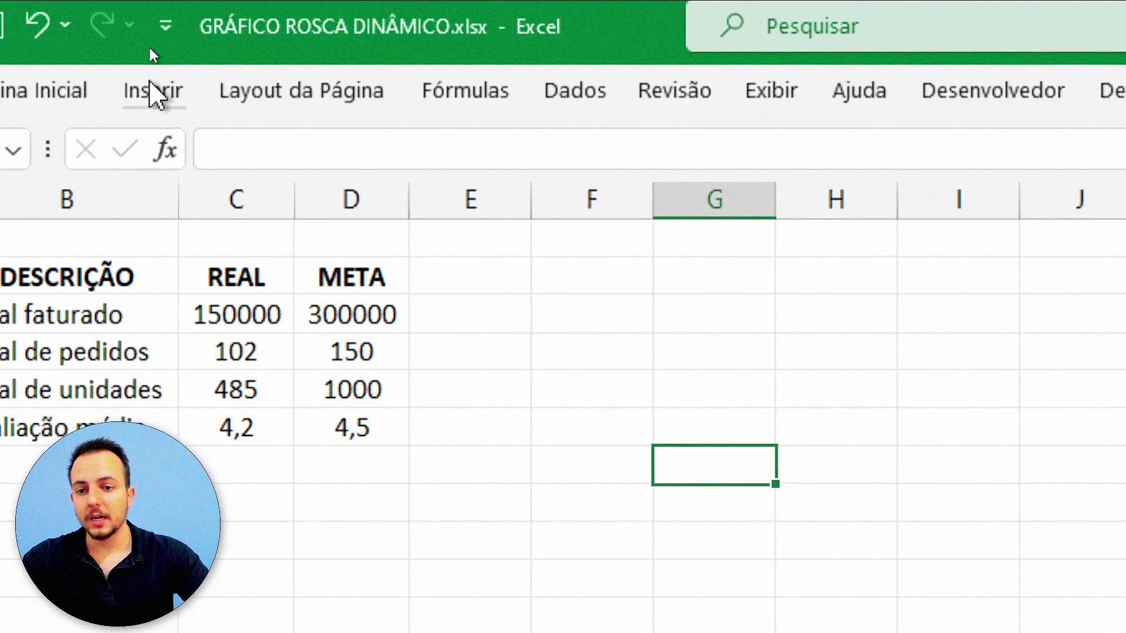
Step: Insert a blank Rosca chart and size it as a near-square across columns G to K
left_click(152, 53)
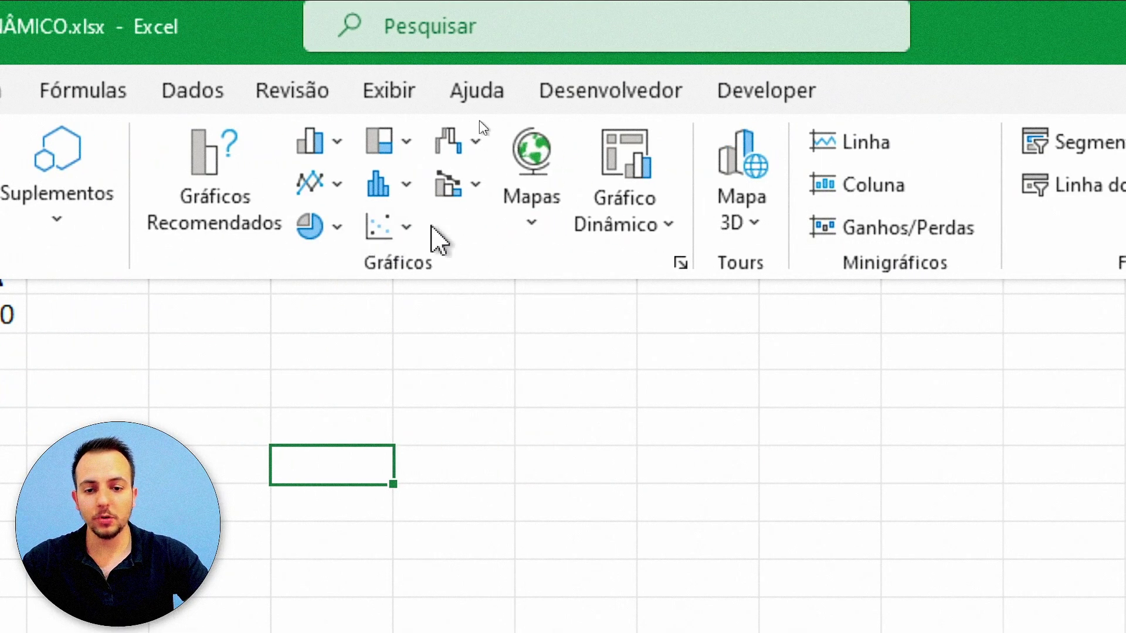
left_click(337, 227)
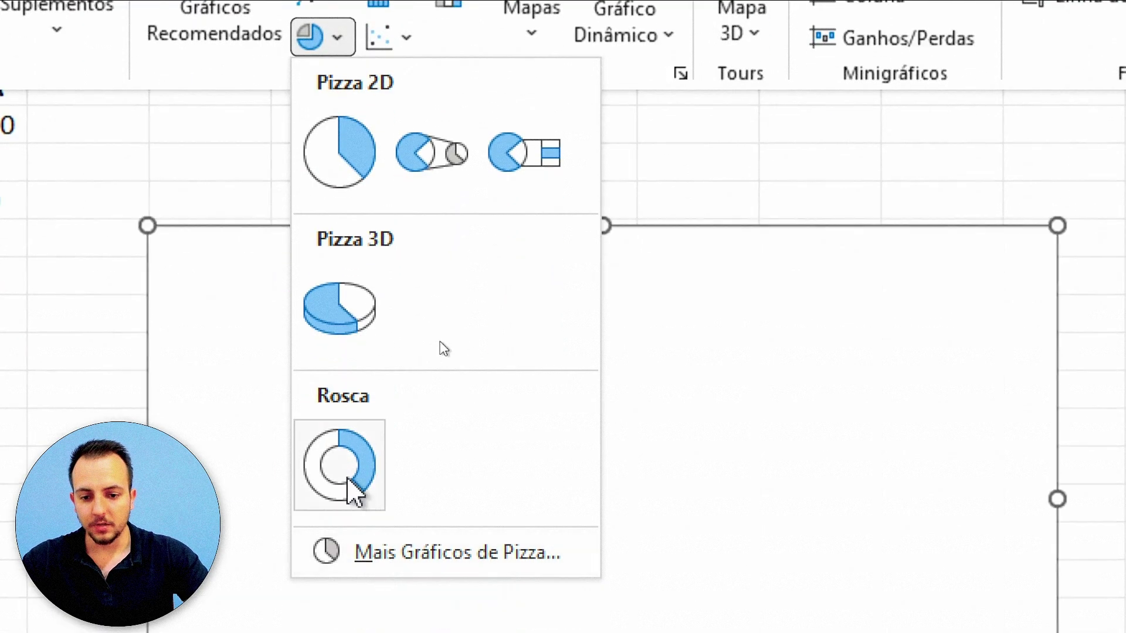
left_click(348, 481)
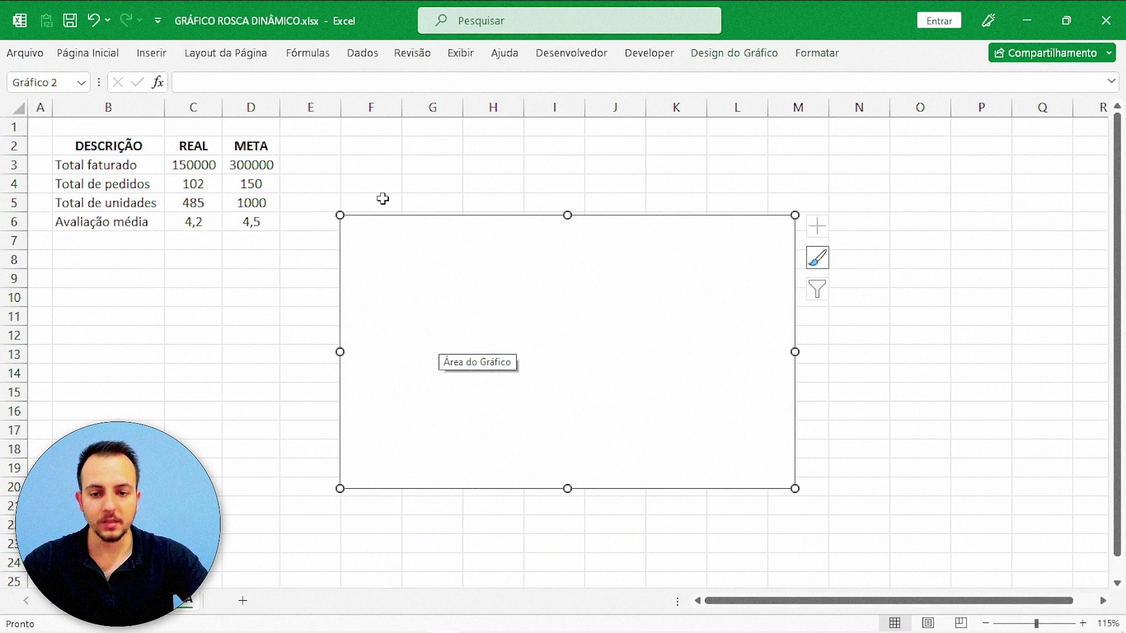
mouse_move(386, 215)
left_mouse_down()
mouse_move(464, 217)
mouse_move(451, 212)
mouse_move(451, 191)
left_mouse_up()
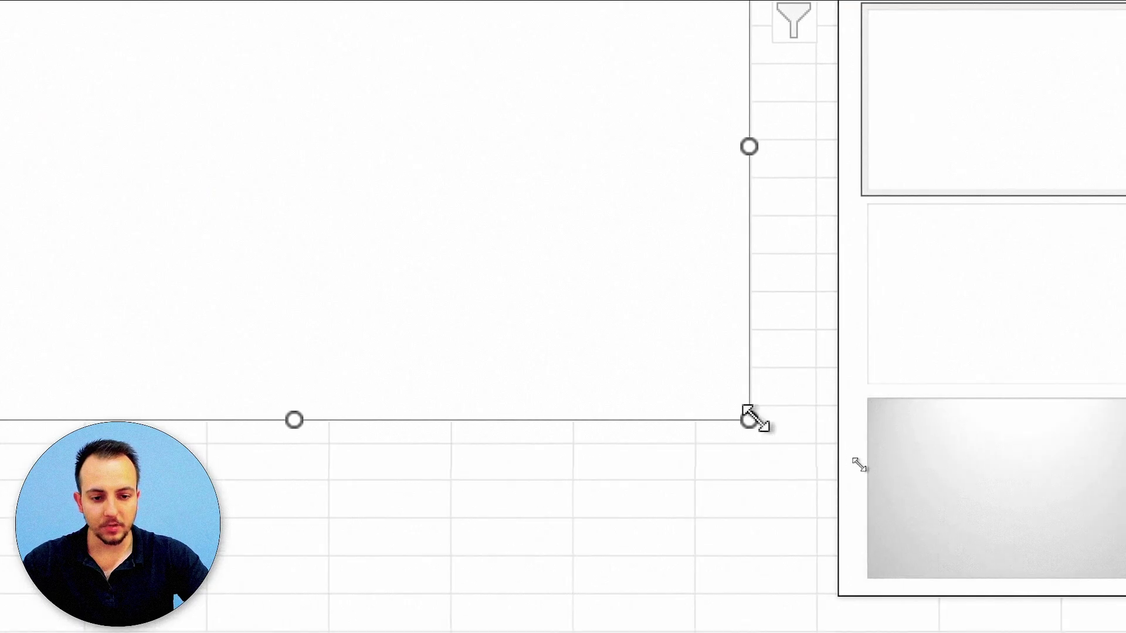
mouse_move(750, 419)
left_mouse_down()
mouse_move(443, 420)
mouse_move(443, 431)
left_mouse_up()
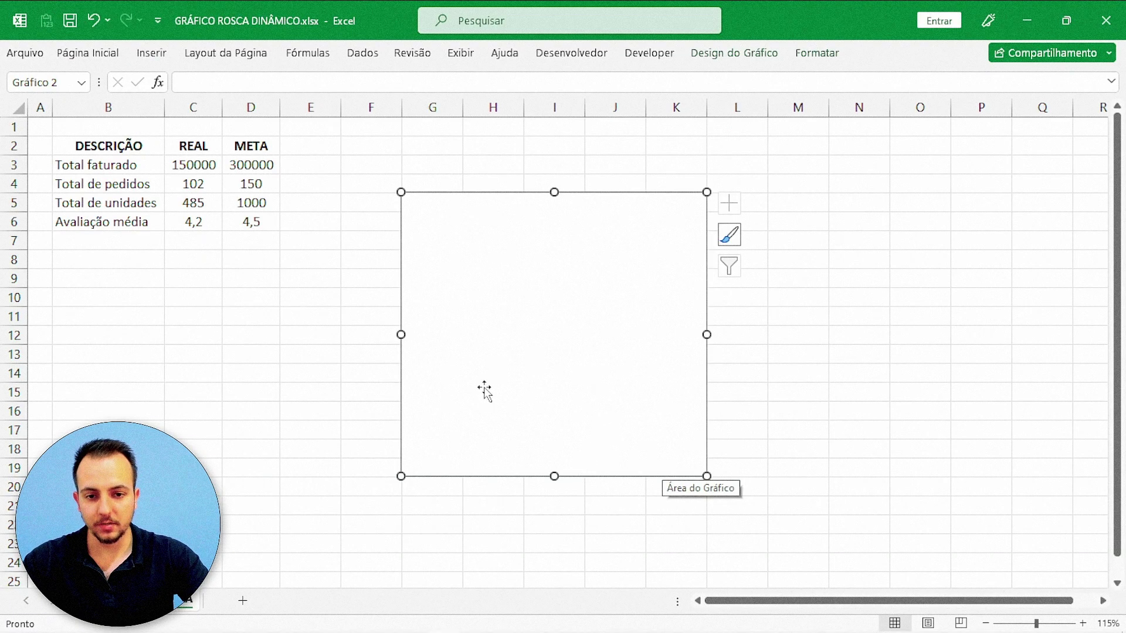
left_click(806, 376)
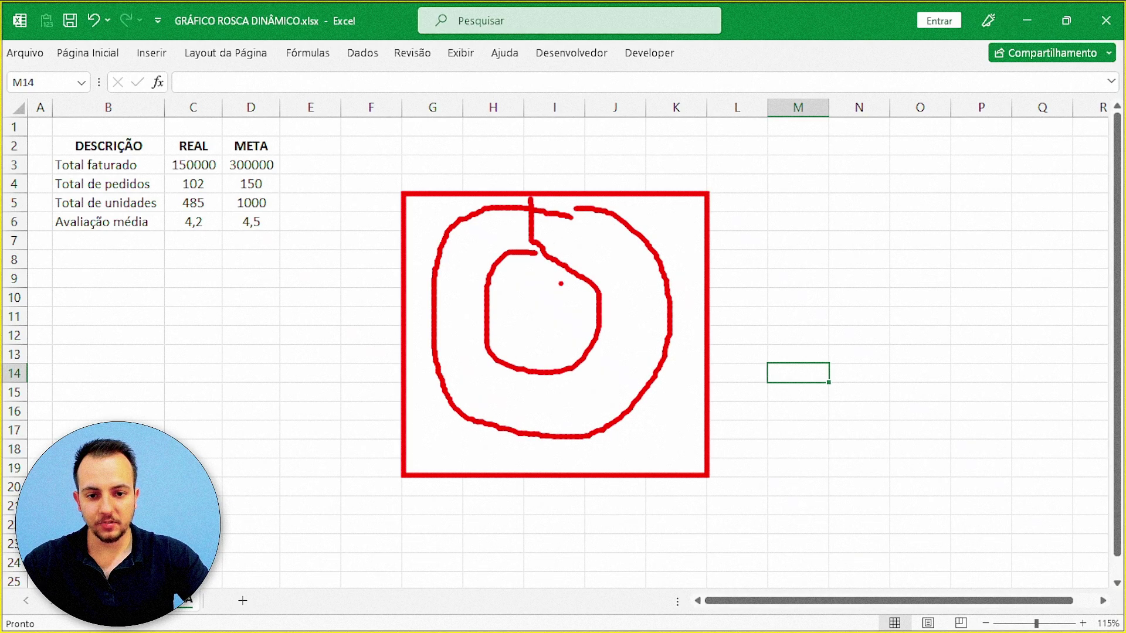
Step: Enter the column header ATING. in cell E2
left_click(311, 146)
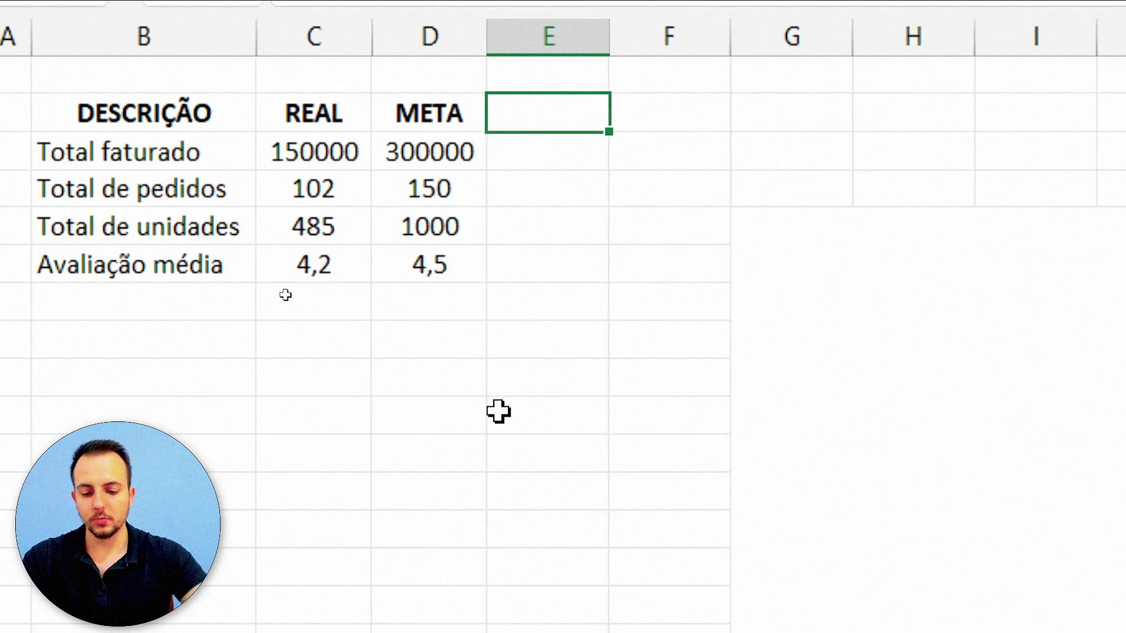
type("TING.")
key("Return")
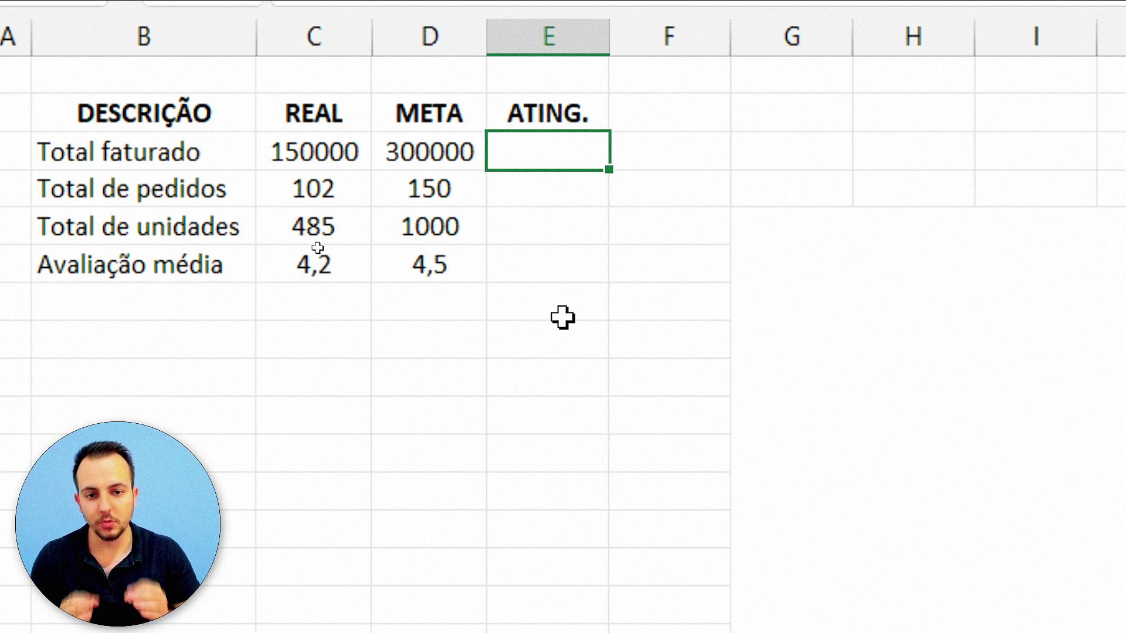
Step: Enter =C3/D3 in E3 so Total faturado shows 0,5 achieved
left_click_drag(244, 160, 434, 153)
left_click(512, 153)
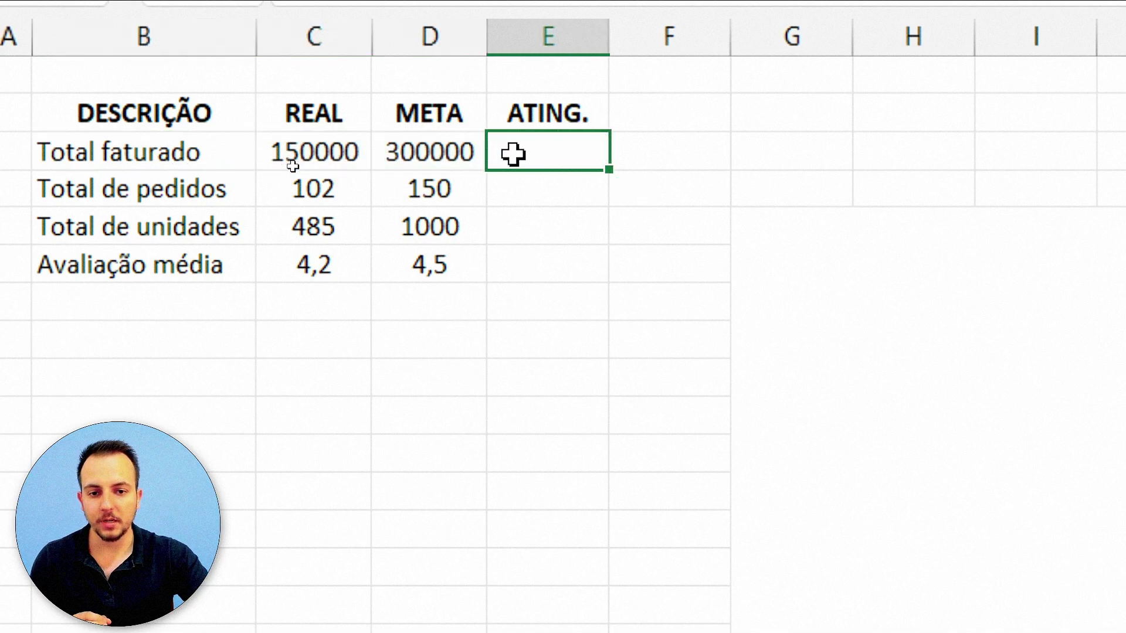
type("=")
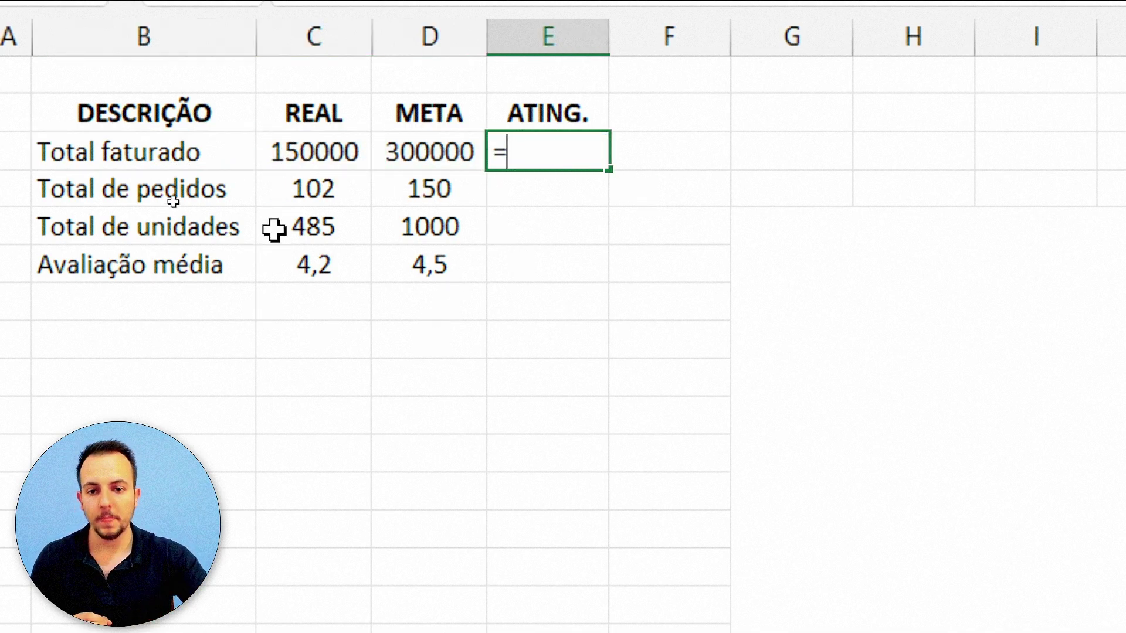
left_click(307, 149)
left_click_drag(305, 154, 328, 166)
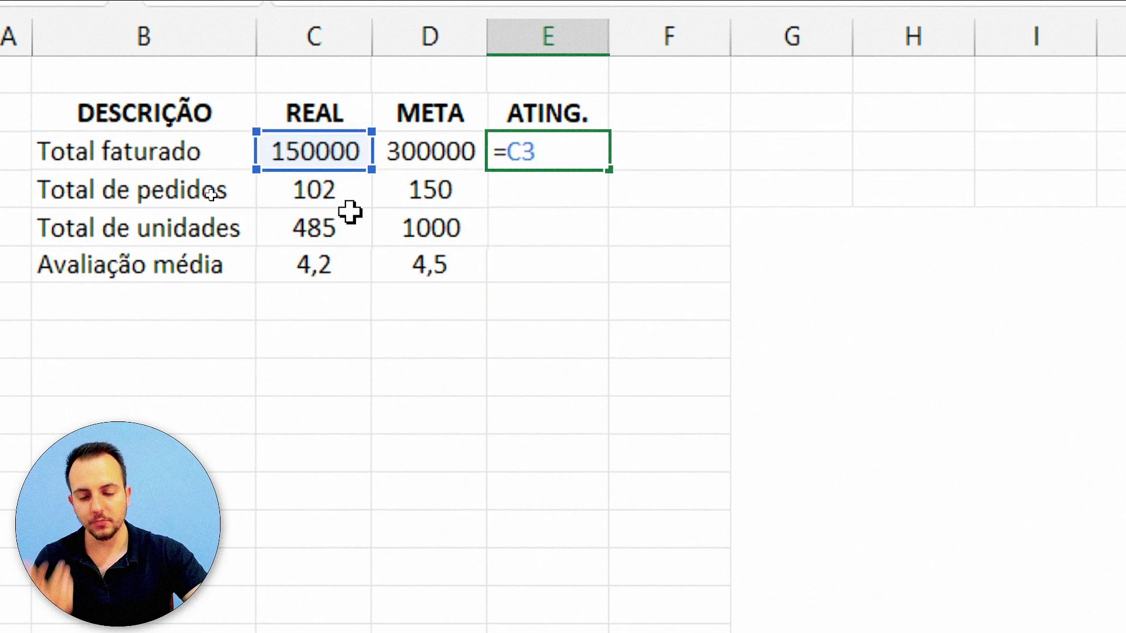
type("/")
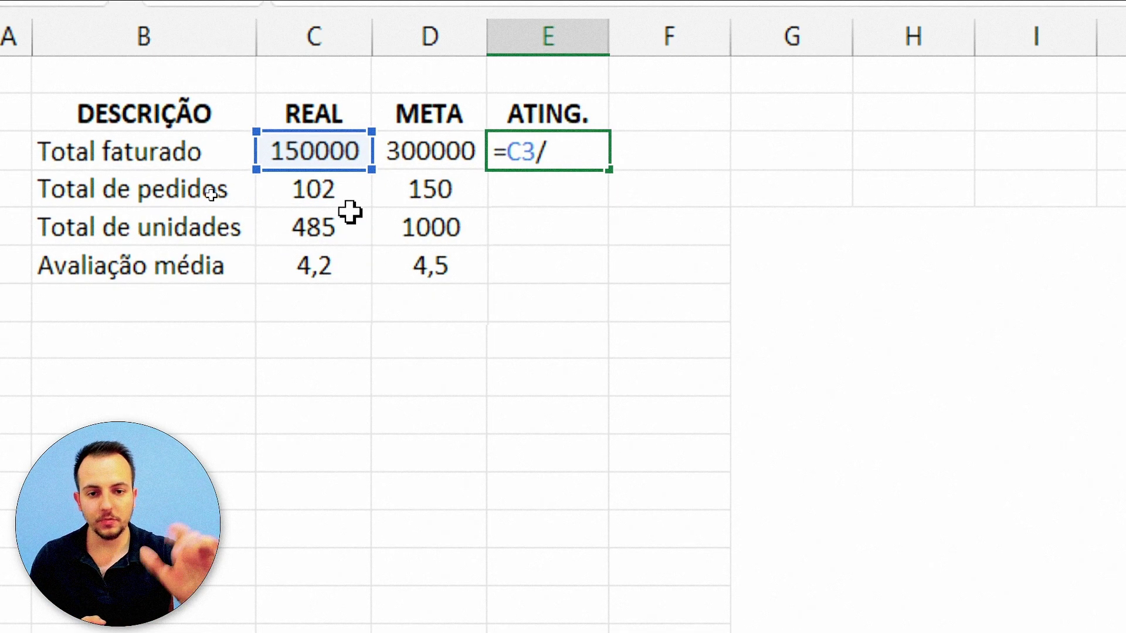
left_click(403, 151)
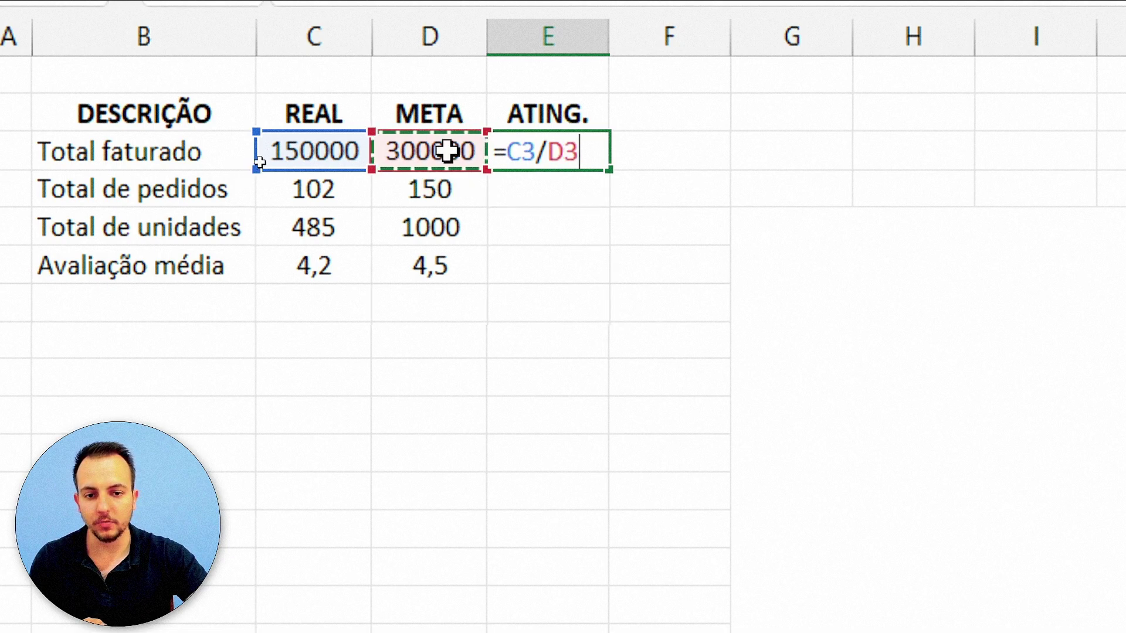
key("Return")
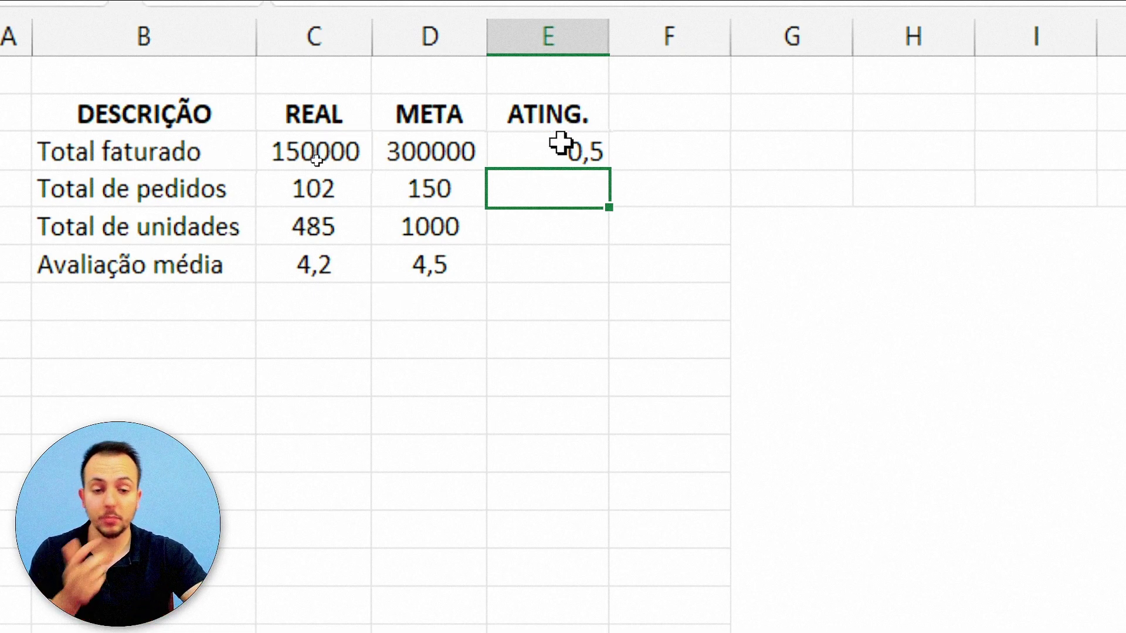
left_click(541, 156)
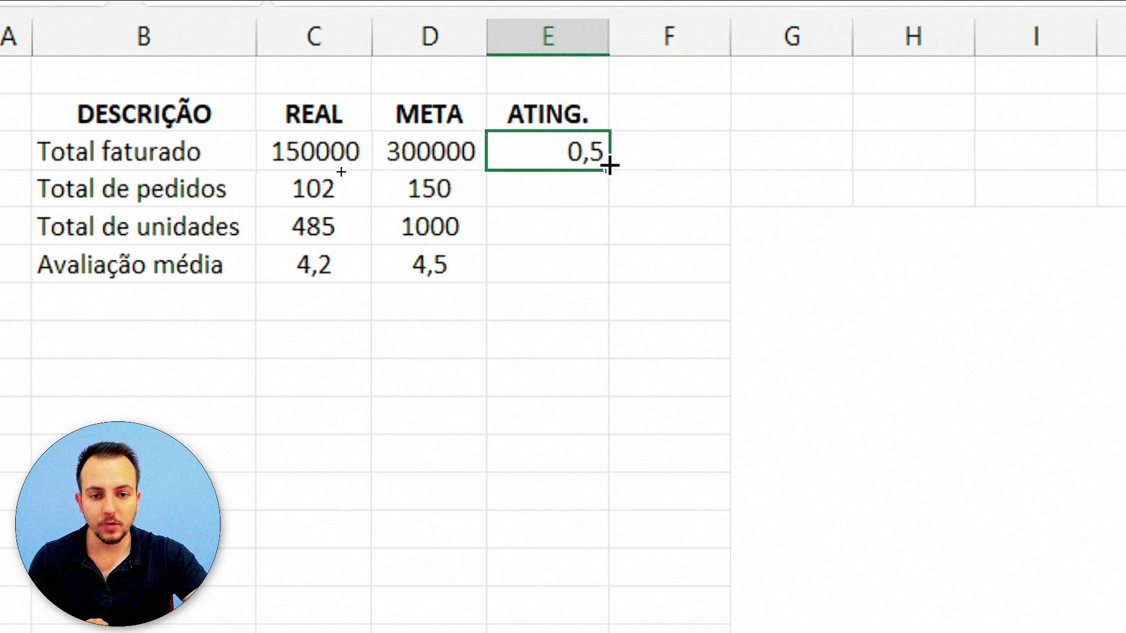
left_click_drag(609, 166, 579, 264)
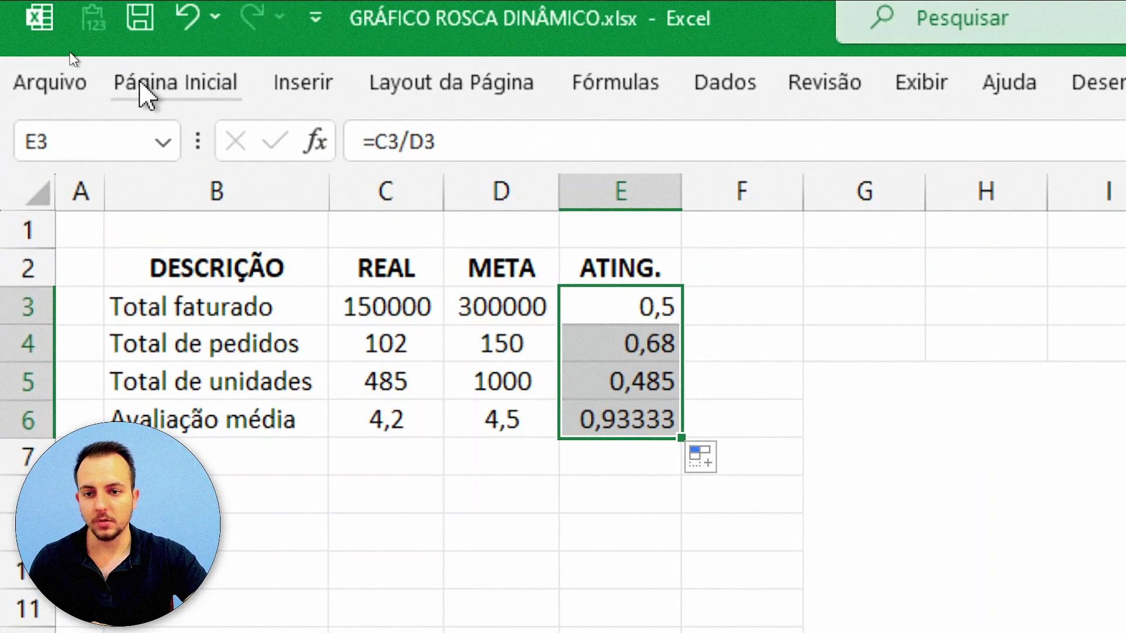
left_click(176, 83)
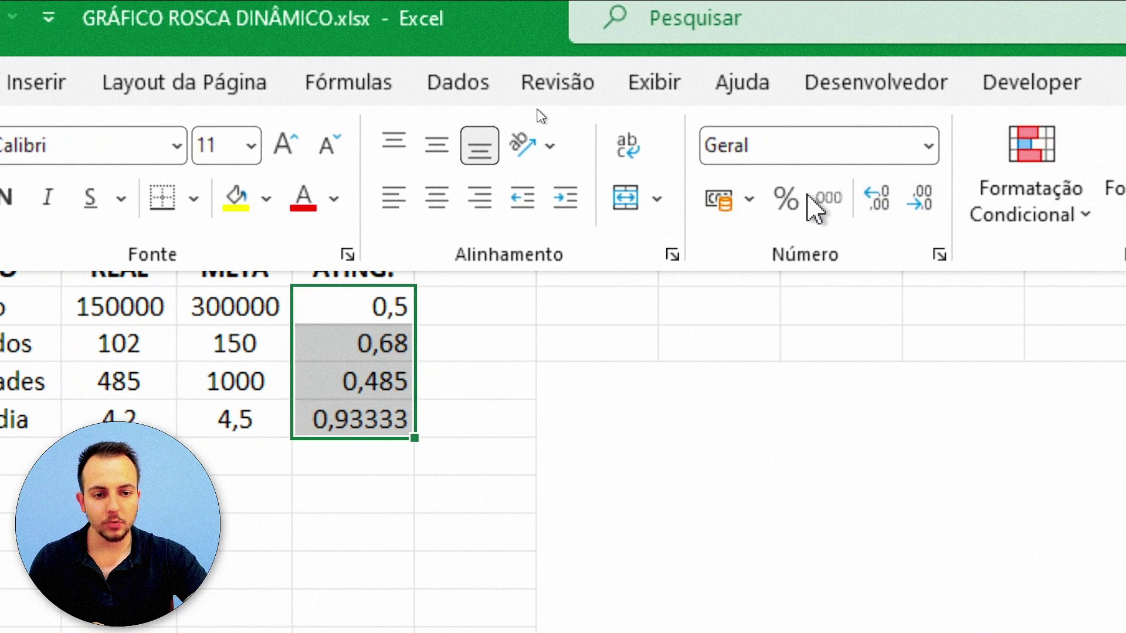
left_click(793, 202)
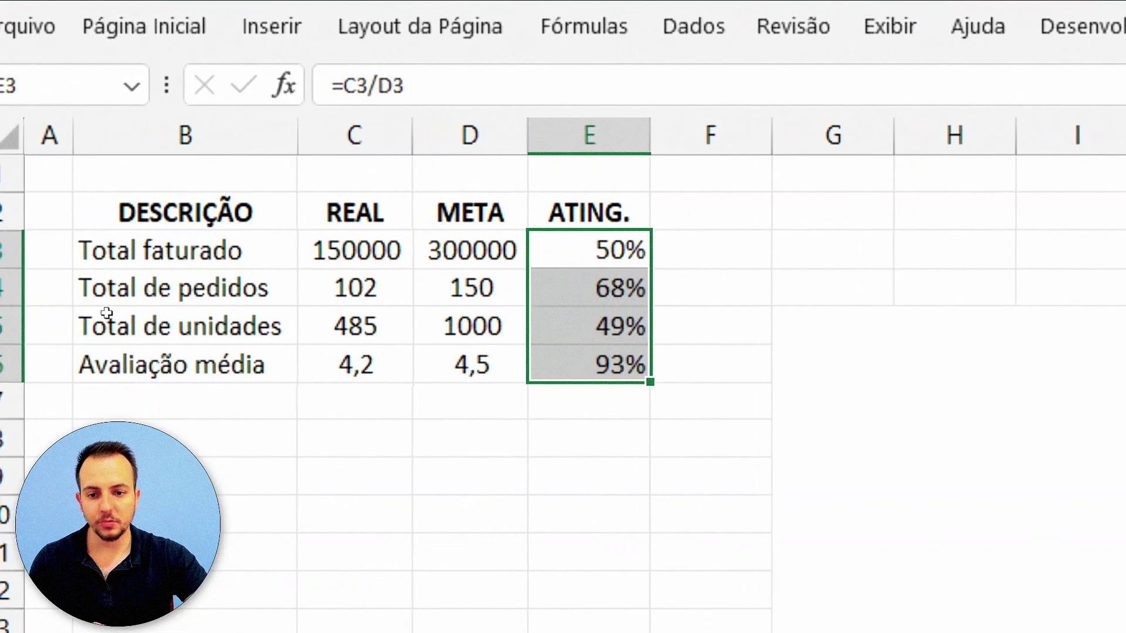
left_click(259, 514)
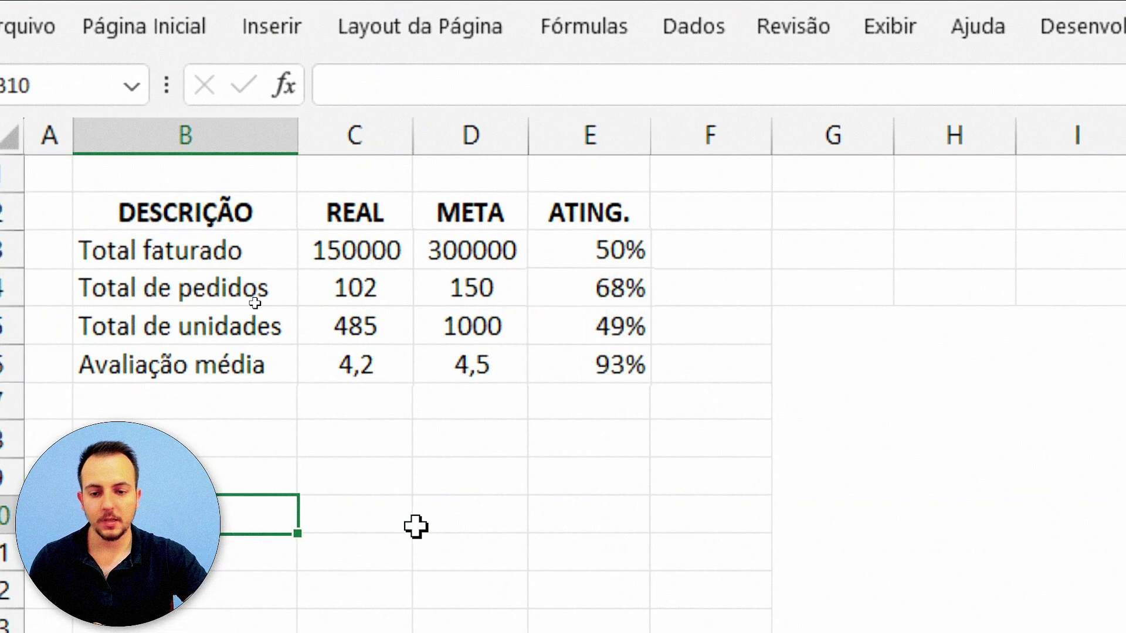
left_click(234, 251)
key("shift+space")
left_click(273, 288)
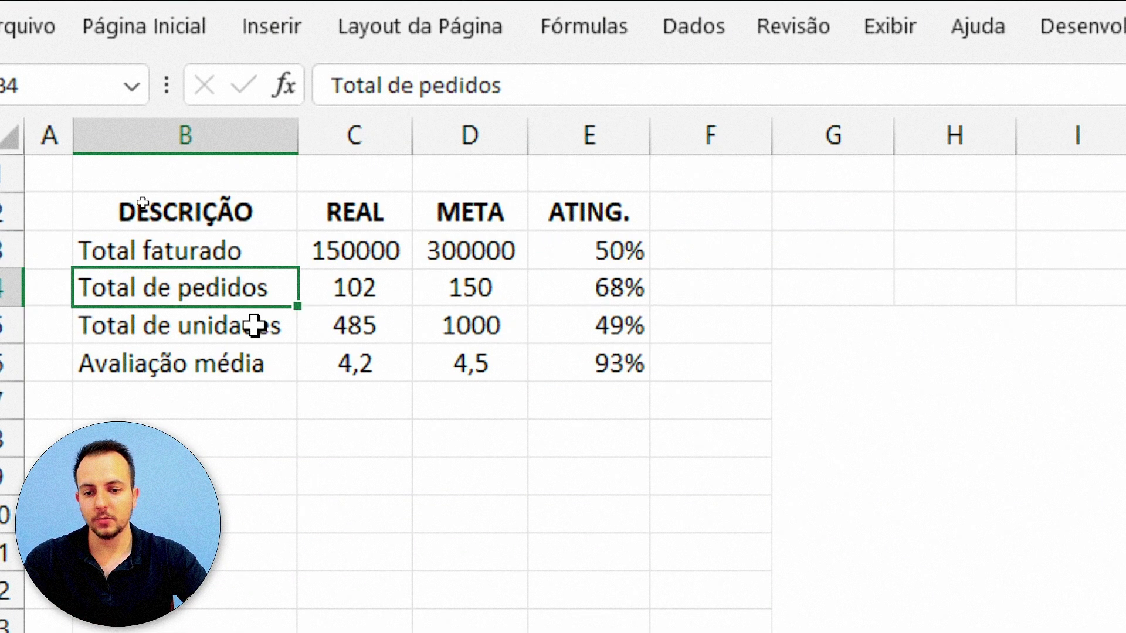
key("shift+space")
left_click(292, 326)
key("shift+space")
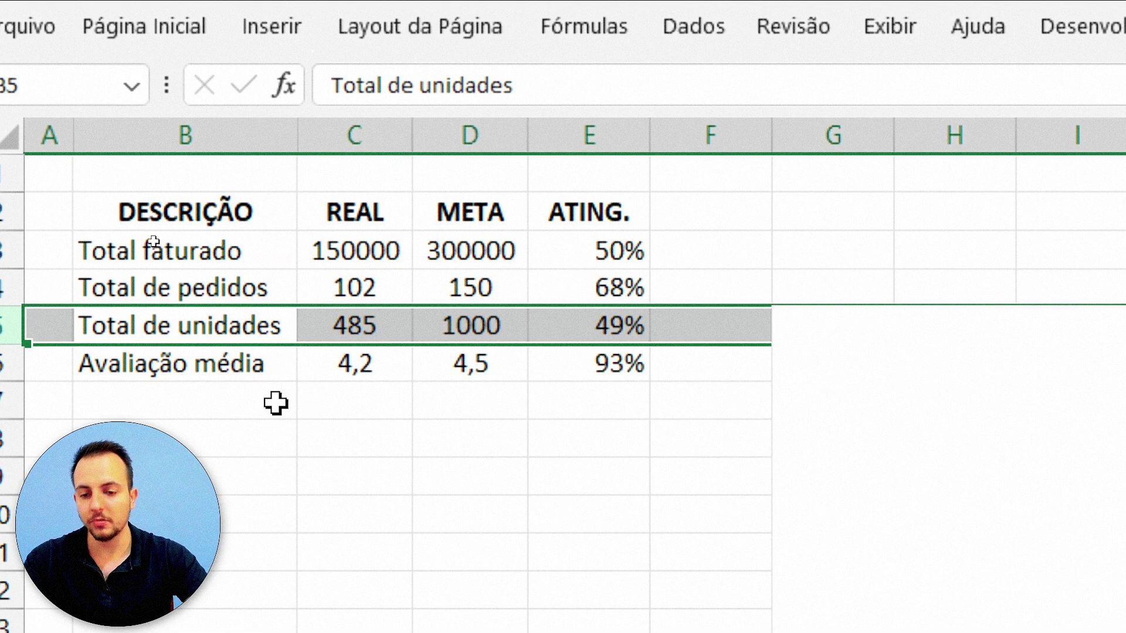
left_click(282, 368)
key("shift+space")
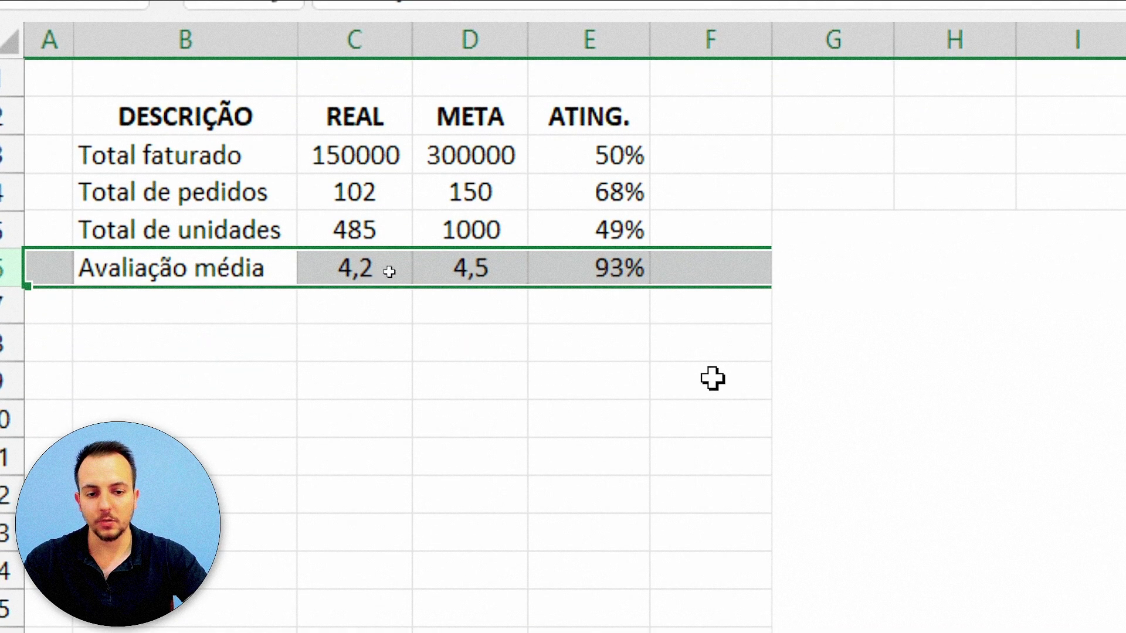
left_click(630, 94)
left_click(608, 106)
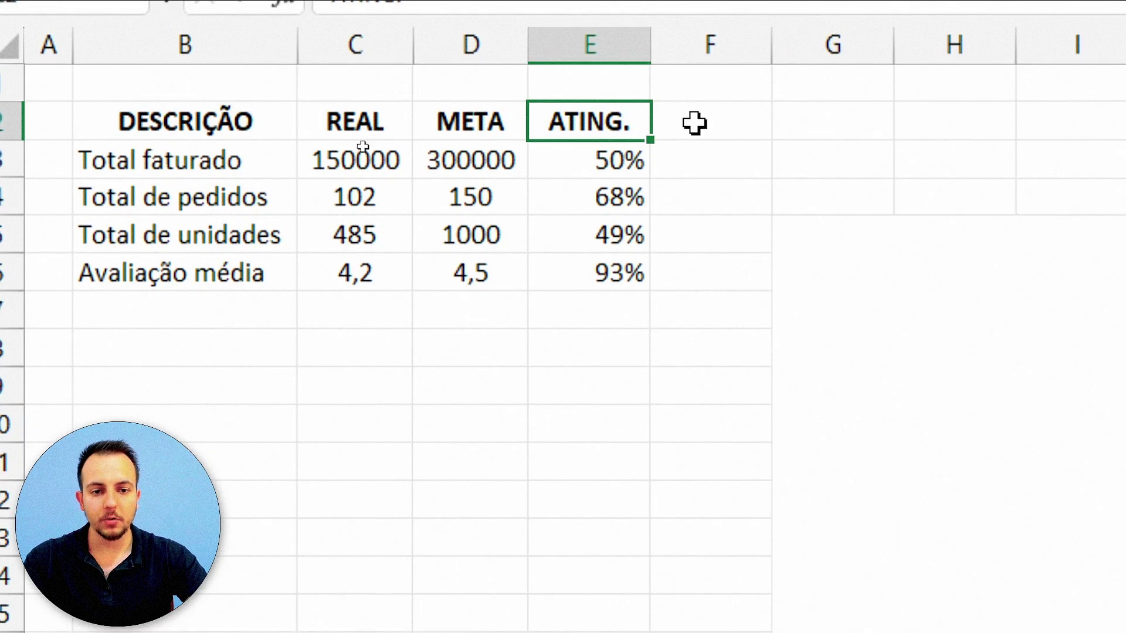
Step: Add a FALTA column with =1-E3 filled from F3 to F6, giving 50%, 32%, 52%, 7%
left_click(692, 121)
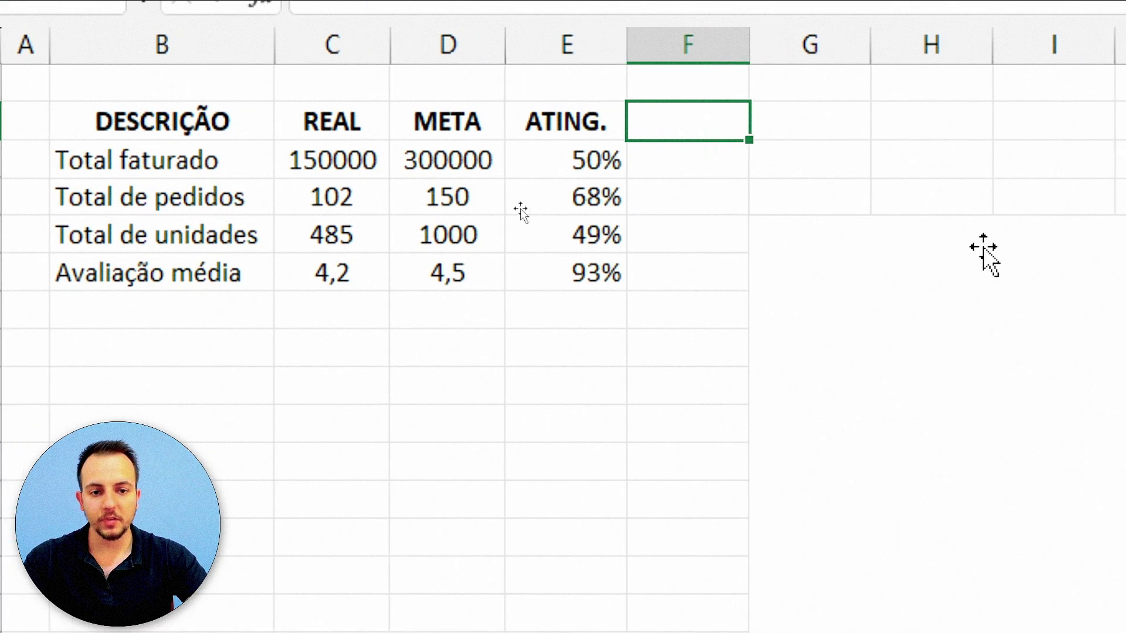
type("FALTA")
key("Return")
type("=1-")
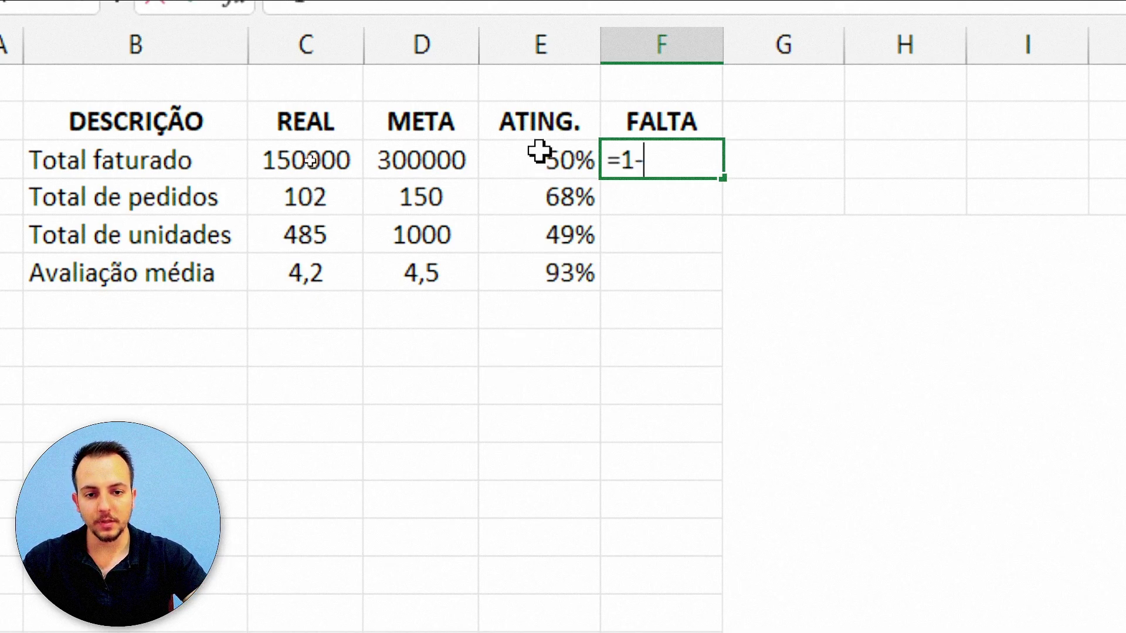
left_click(536, 153)
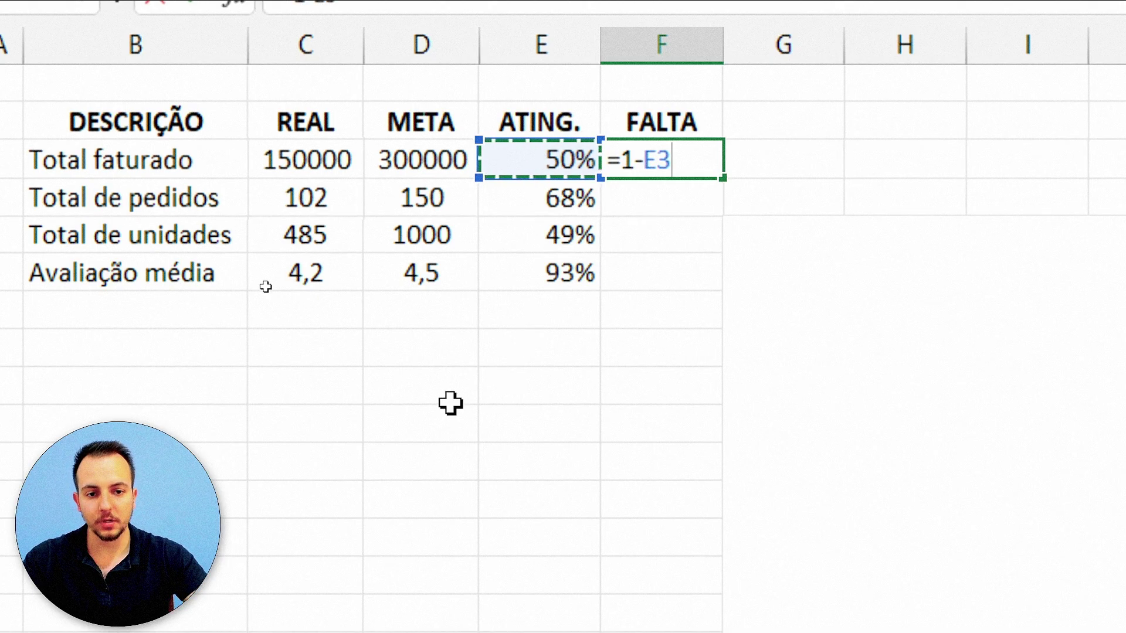
key("Return")
left_click(687, 150)
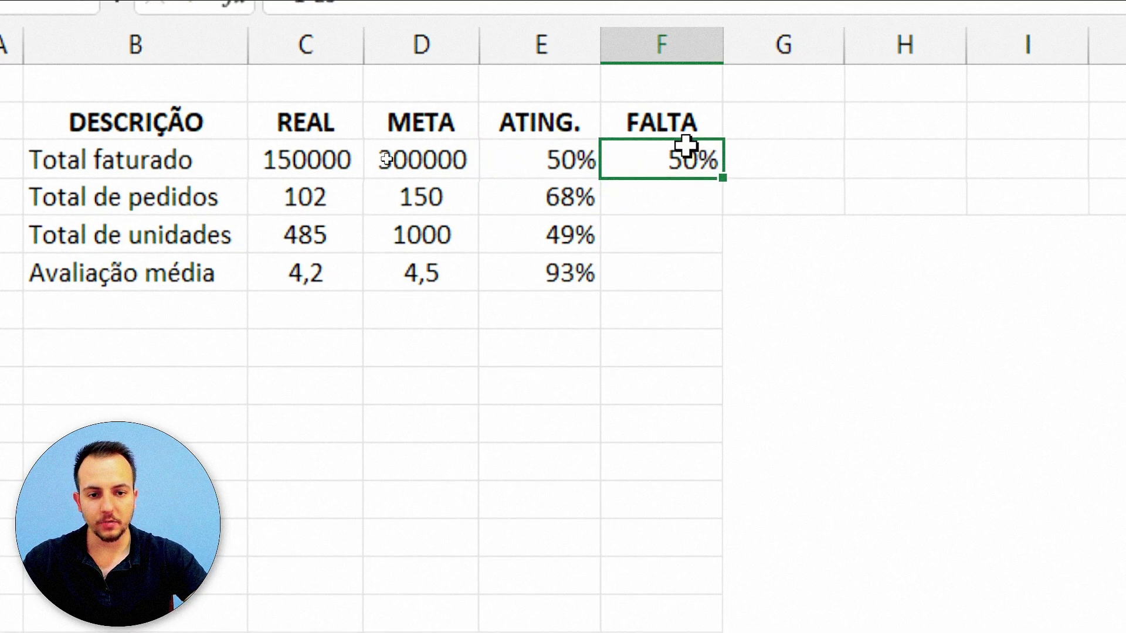
left_click_drag(715, 200, 716, 276)
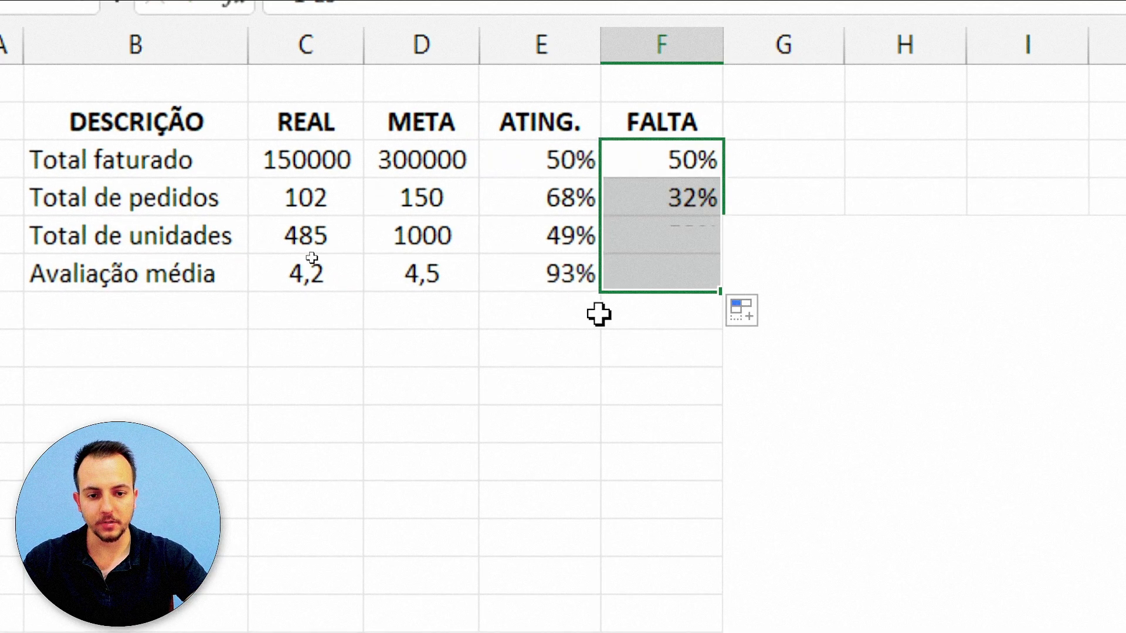
left_click(505, 376)
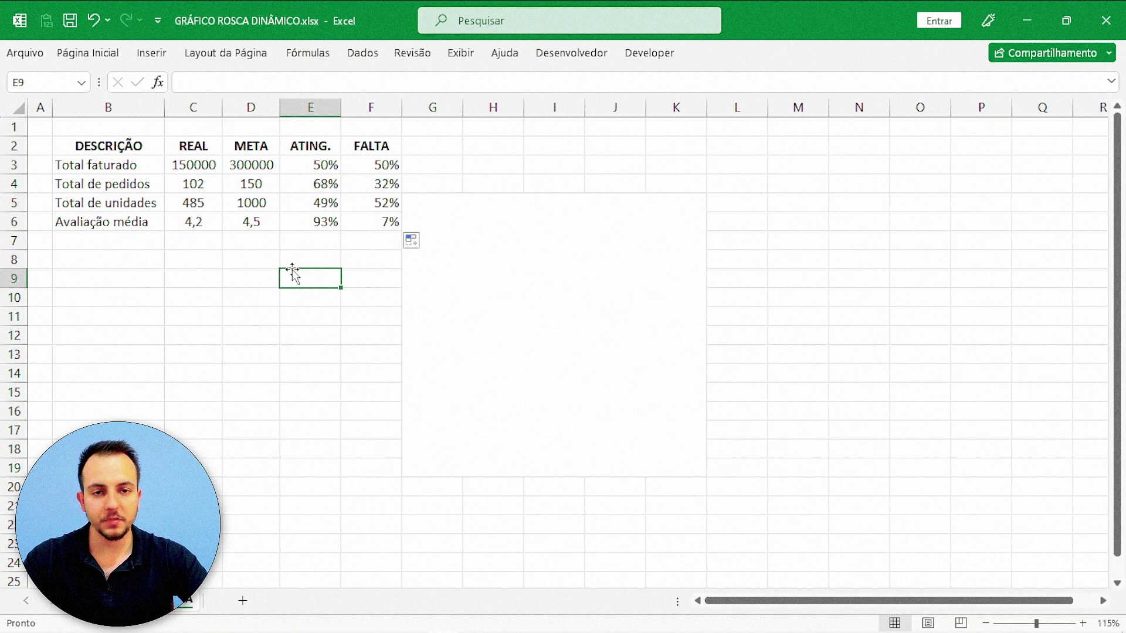
Step: Add a data series Série1 with values ={1,1,1,1,1} to the empty chart through Selecionar Dados
right_click(399, 299)
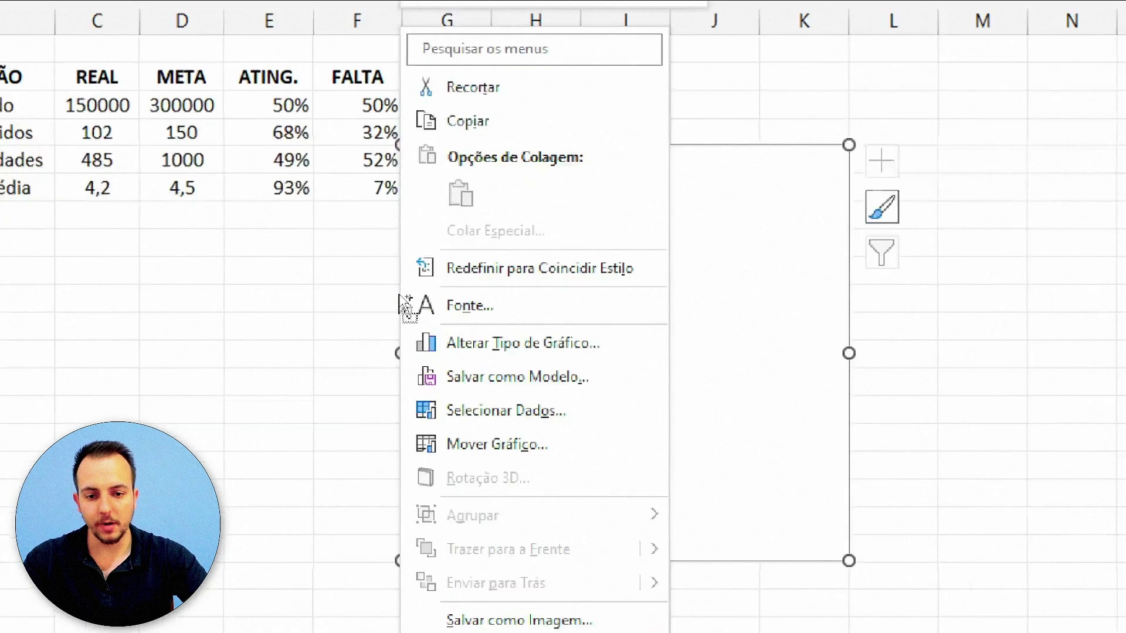
left_click(522, 455)
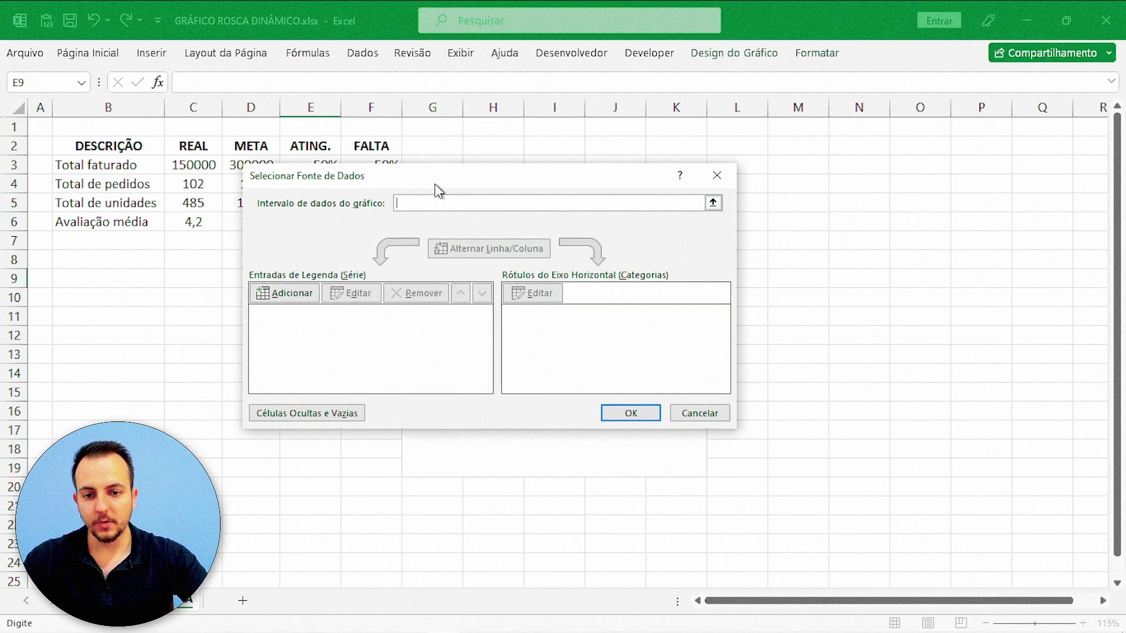
left_click_drag(423, 168, 480, 237)
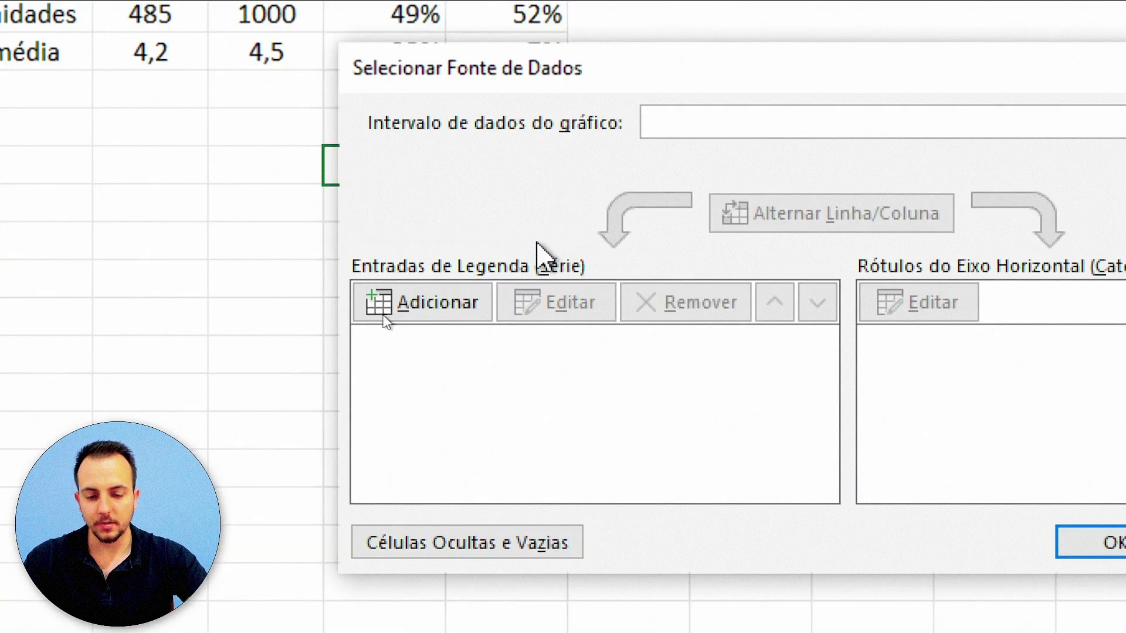
left_click(441, 322)
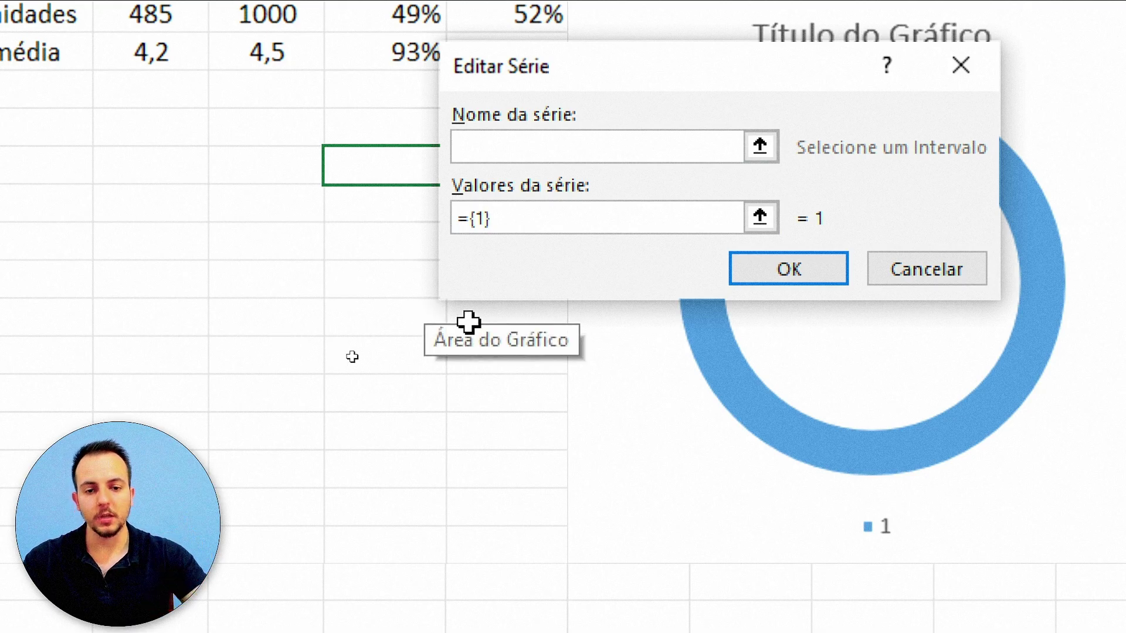
left_click(256, 478)
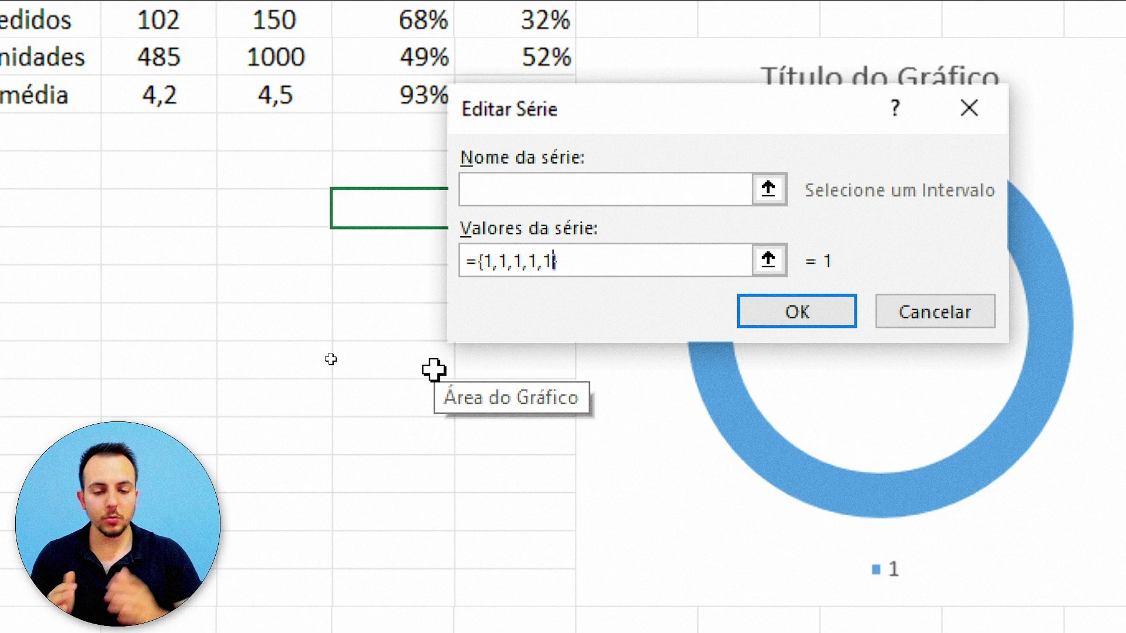
left_click(792, 312)
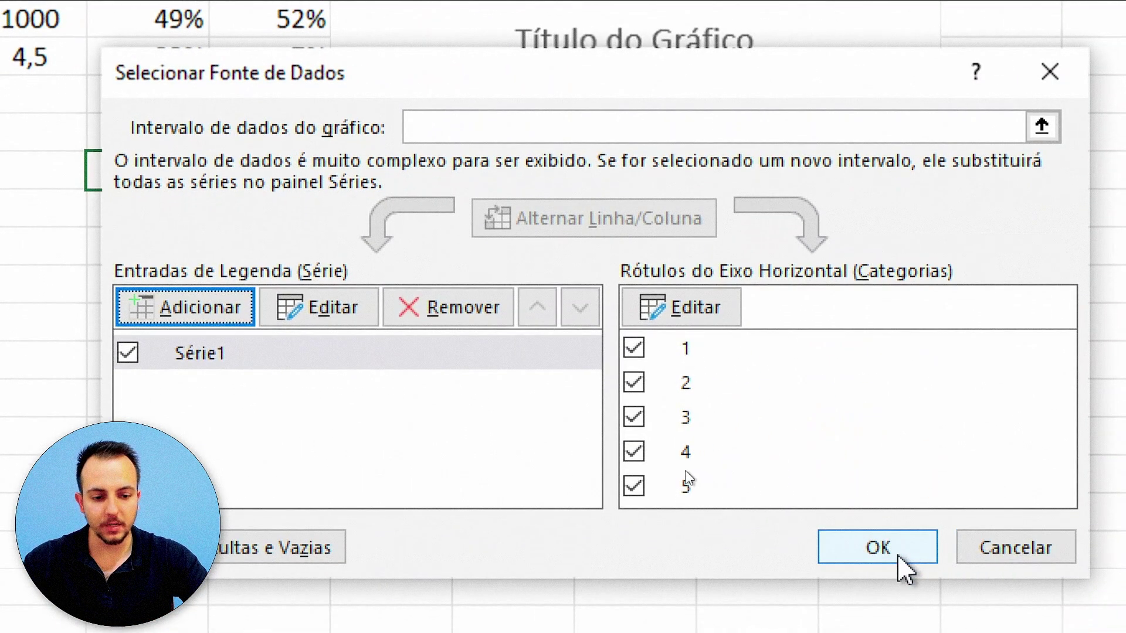
left_click(897, 557)
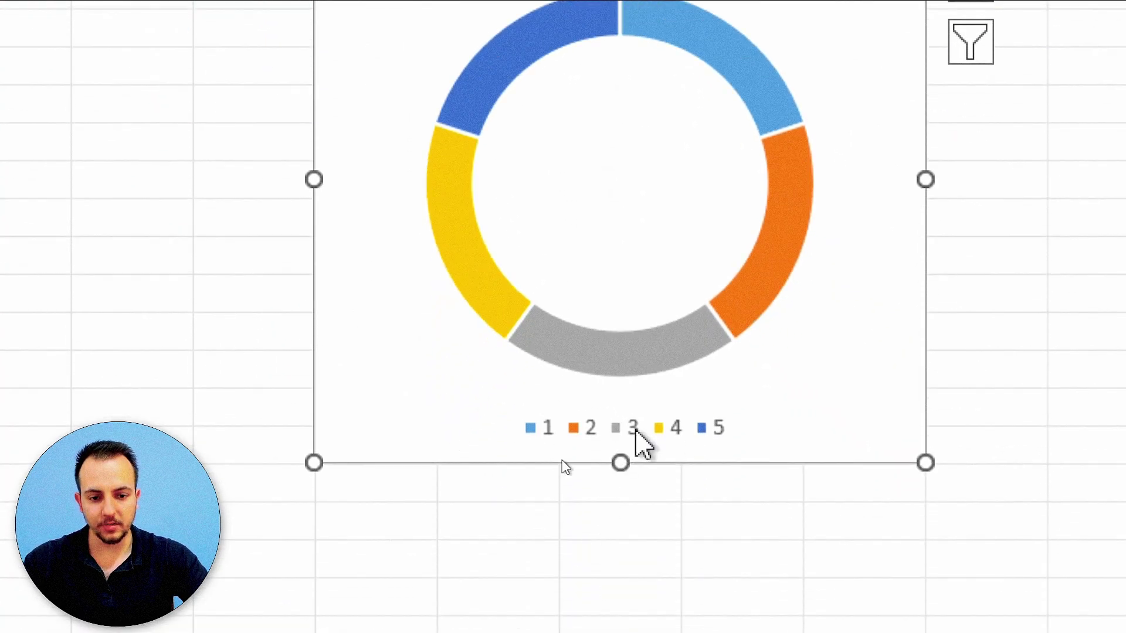
Step: Delete the chart legend and change the chart title to TOTAL FATURADO
left_click(635, 432)
key("Delete")
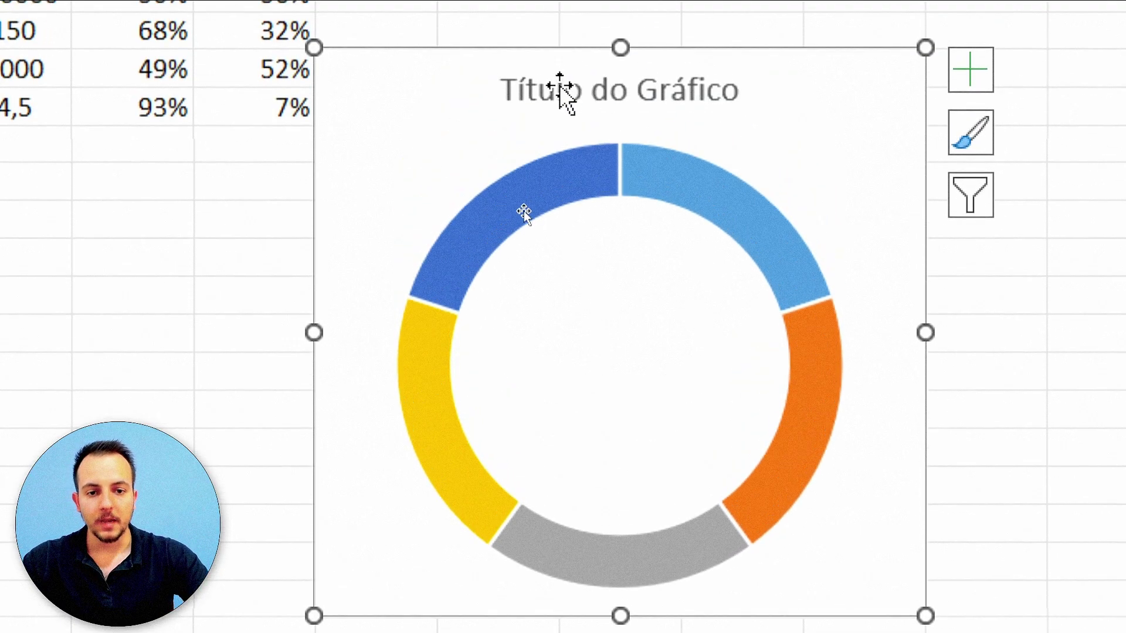
left_click(562, 88)
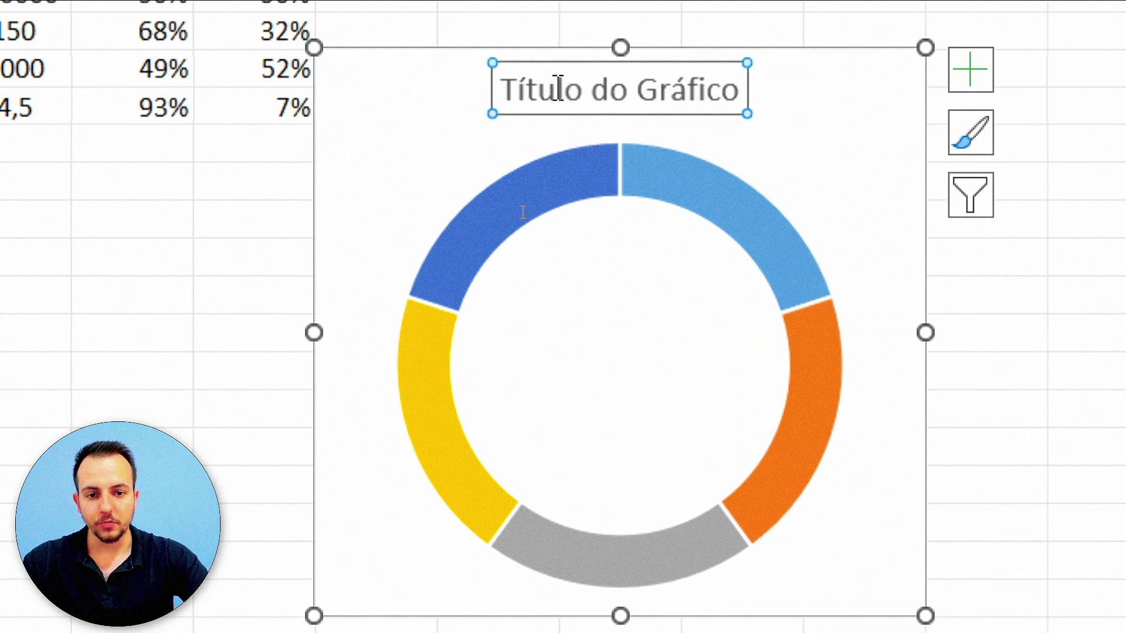
left_click(558, 88)
left_click_drag(503, 91, 740, 93)
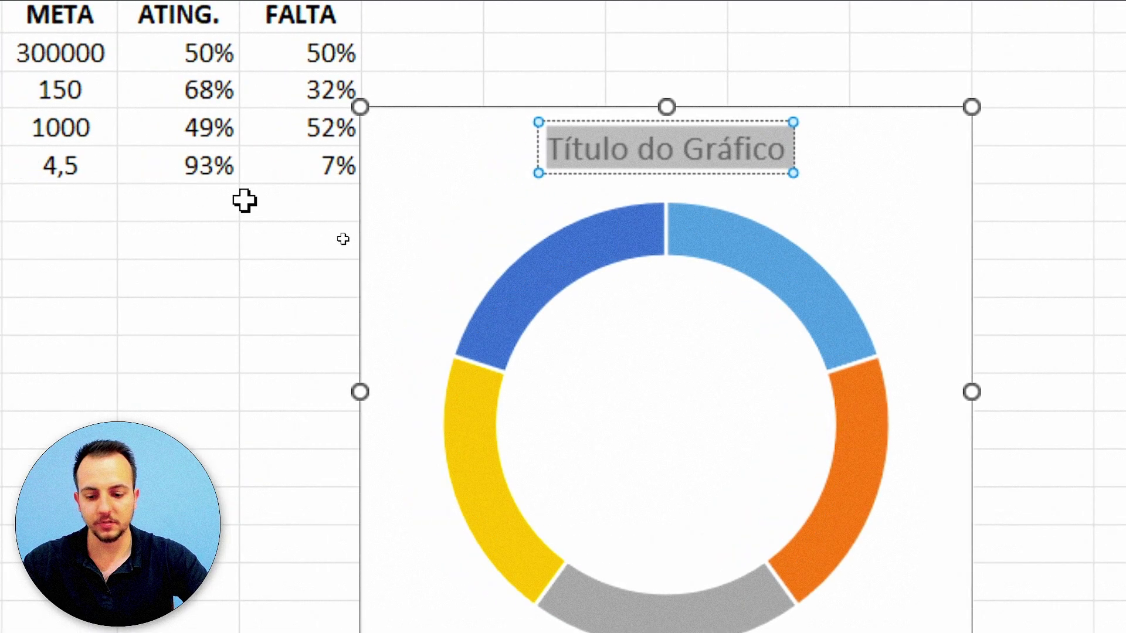
type("TOTAL FATURA")
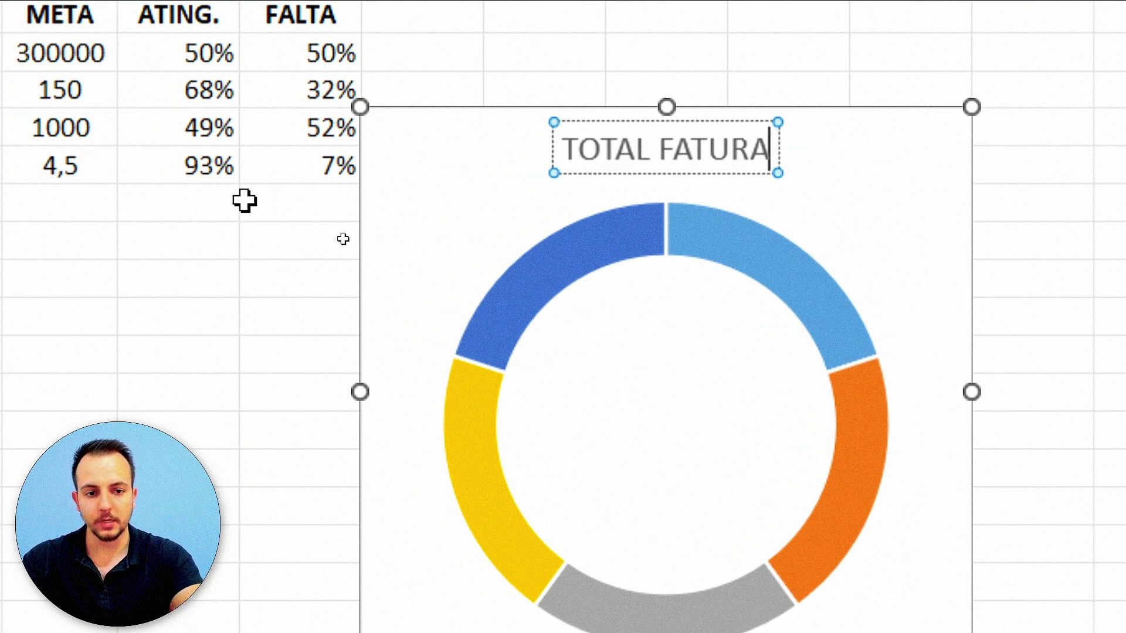
type("DO")
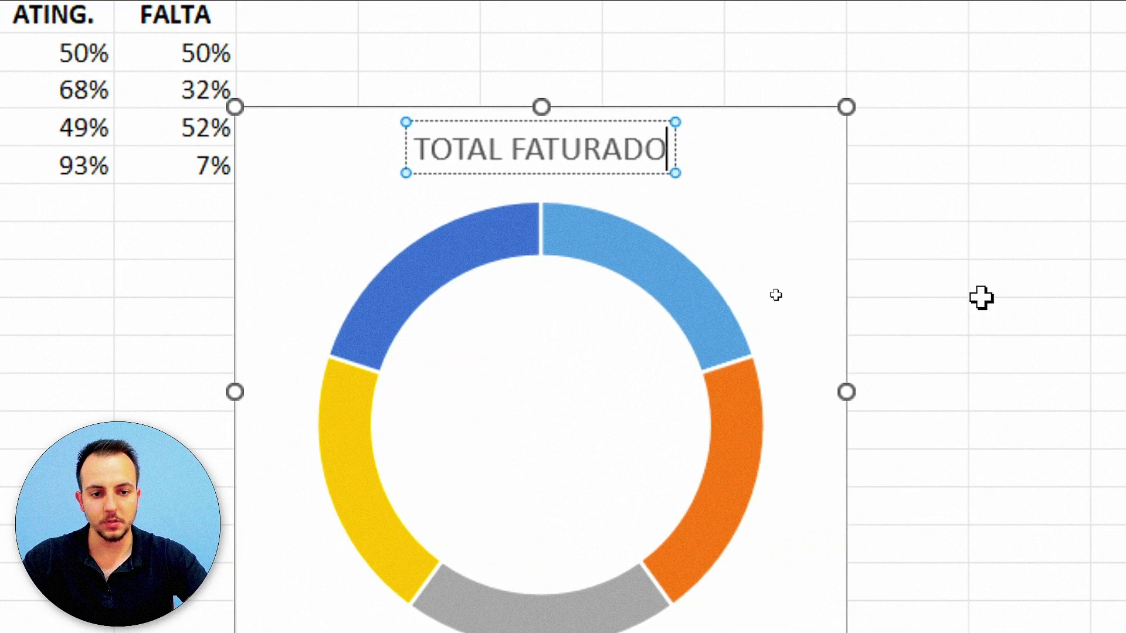
Step: Fill all five doughnut segments with a dark grey theme colour from Preenchimento da Forma
left_click(632, 169)
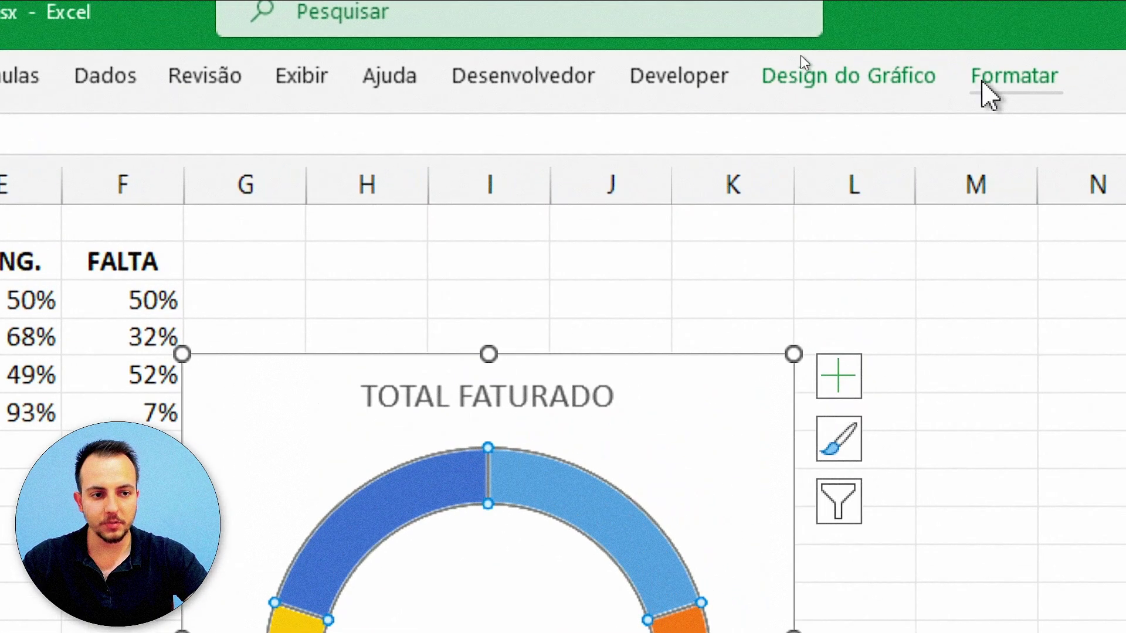
left_click(983, 82)
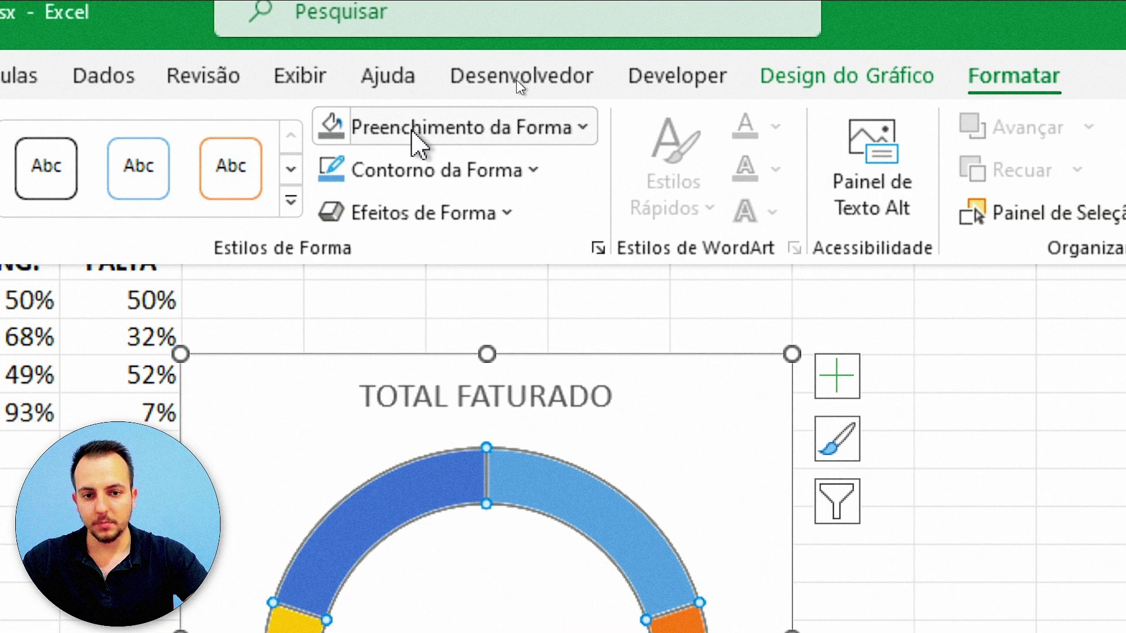
left_click(413, 130)
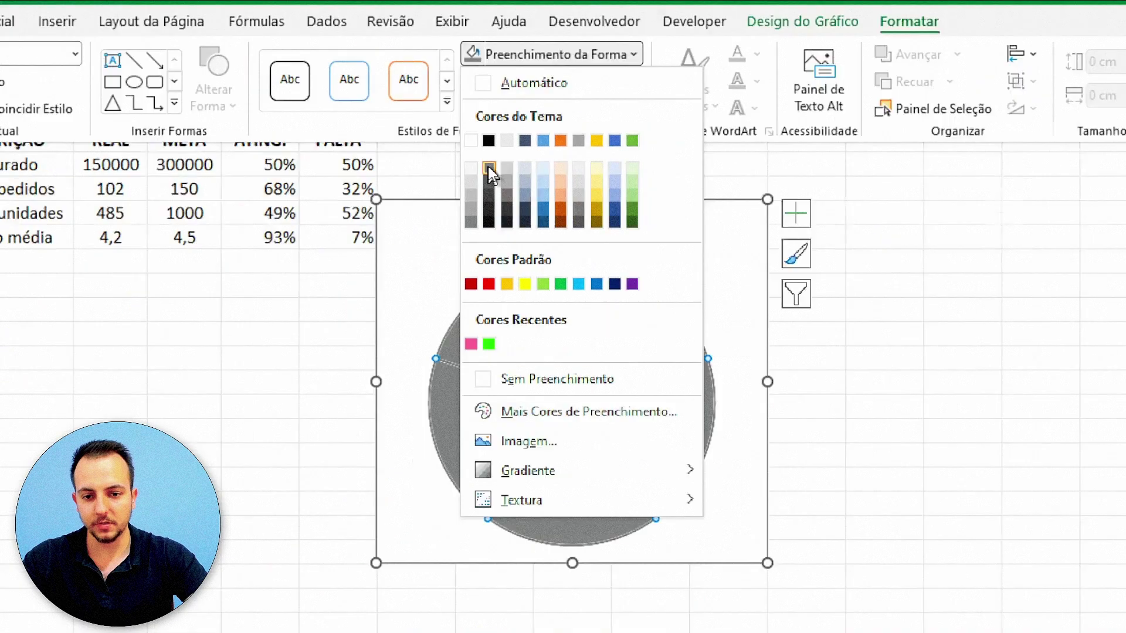
left_click(359, 317)
left_click(249, 382)
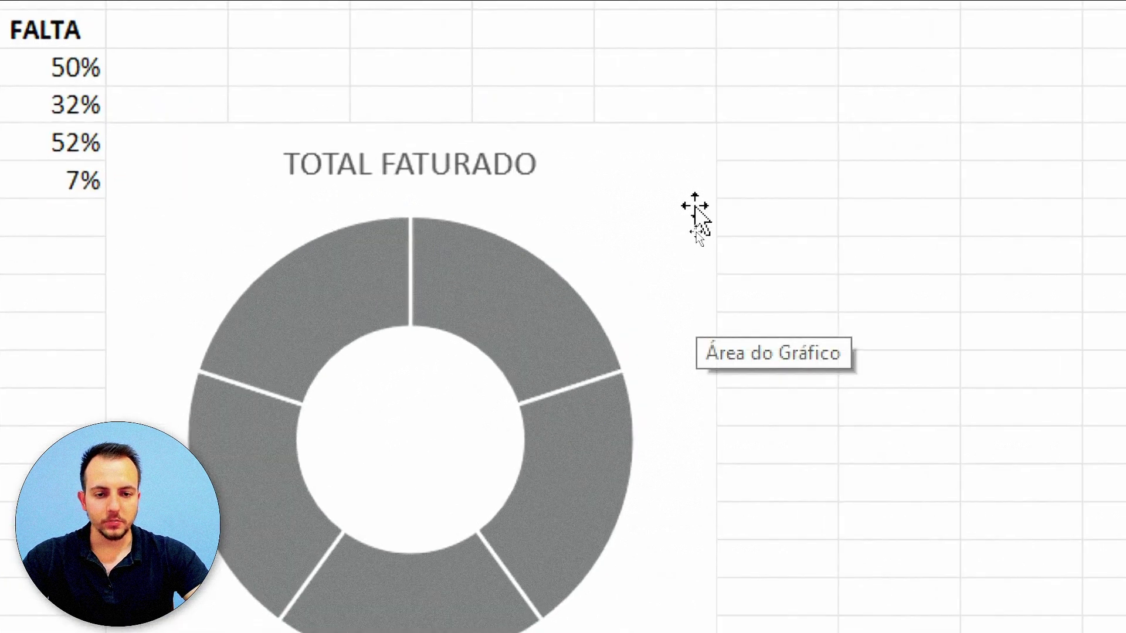
left_click(684, 232)
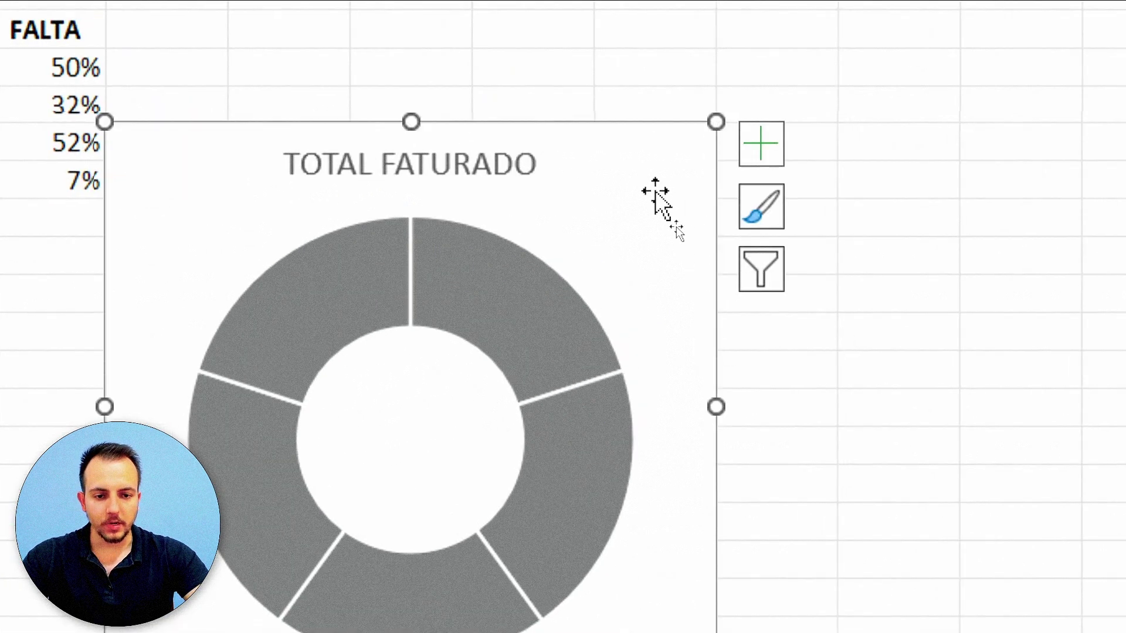
Step: Add a second chart series named from cell B3, Total faturado
right_click(670, 138)
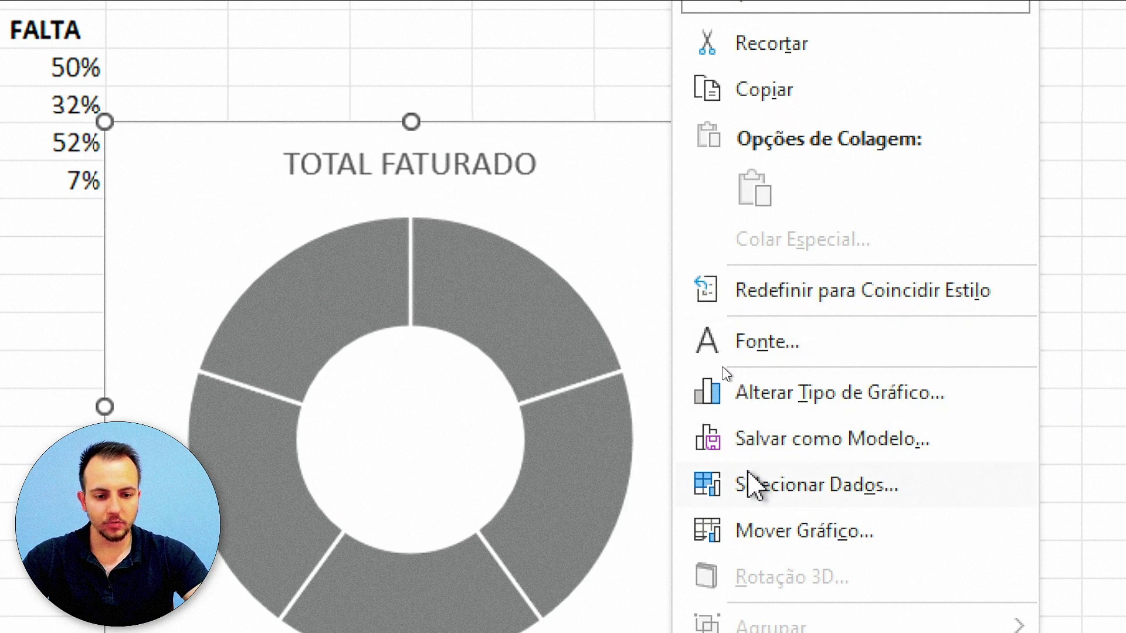
left_click(752, 485)
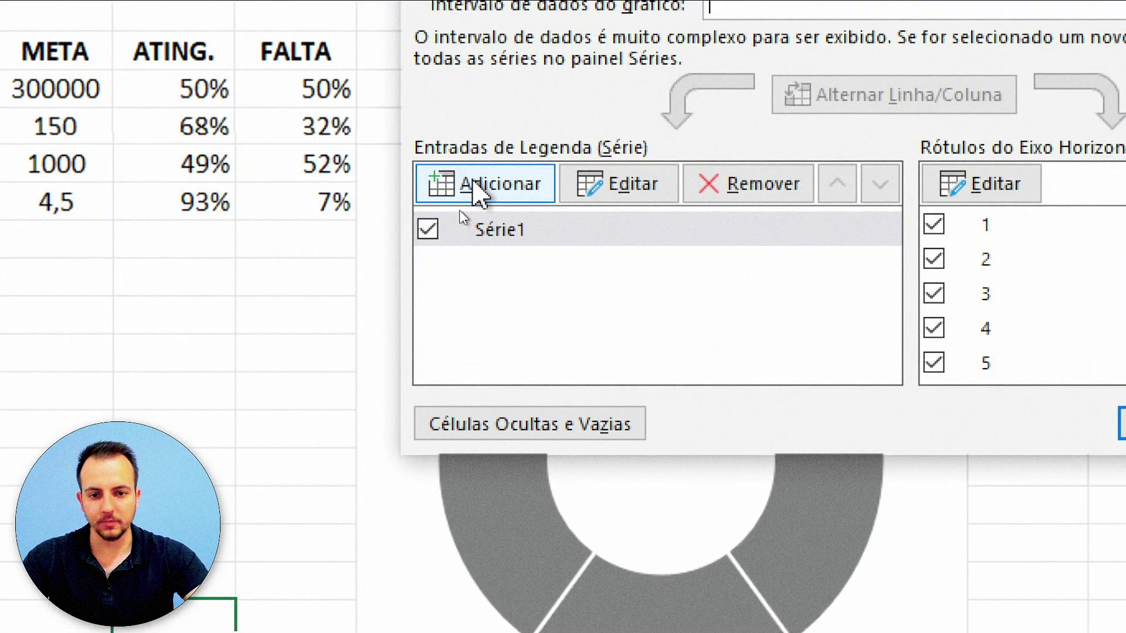
left_click(475, 185)
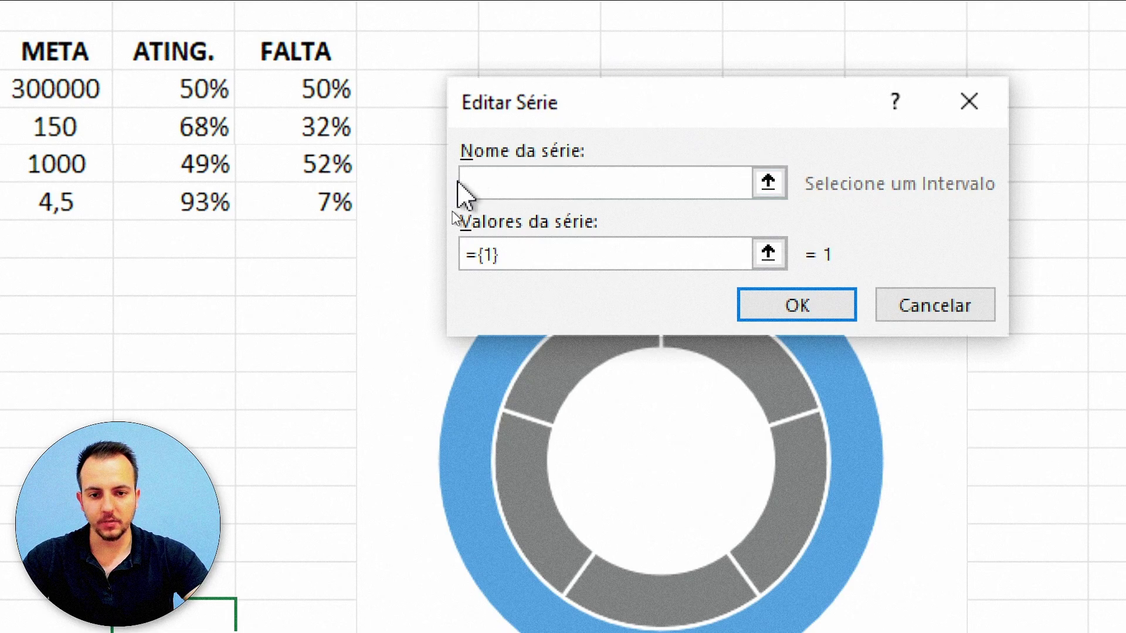
left_click(767, 183)
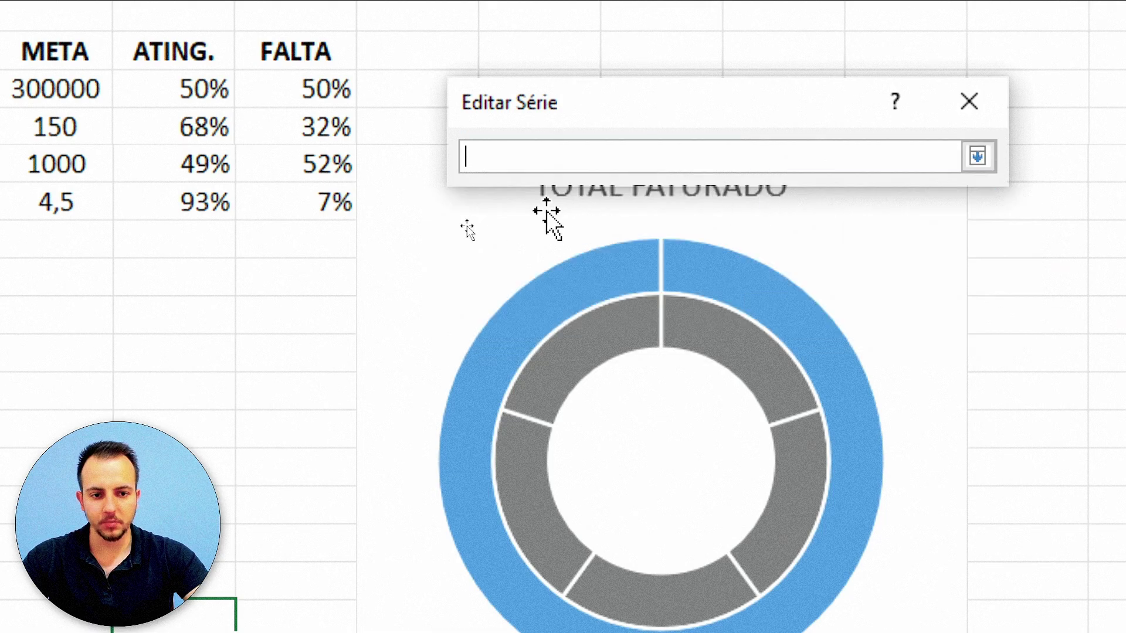
left_click(142, 105)
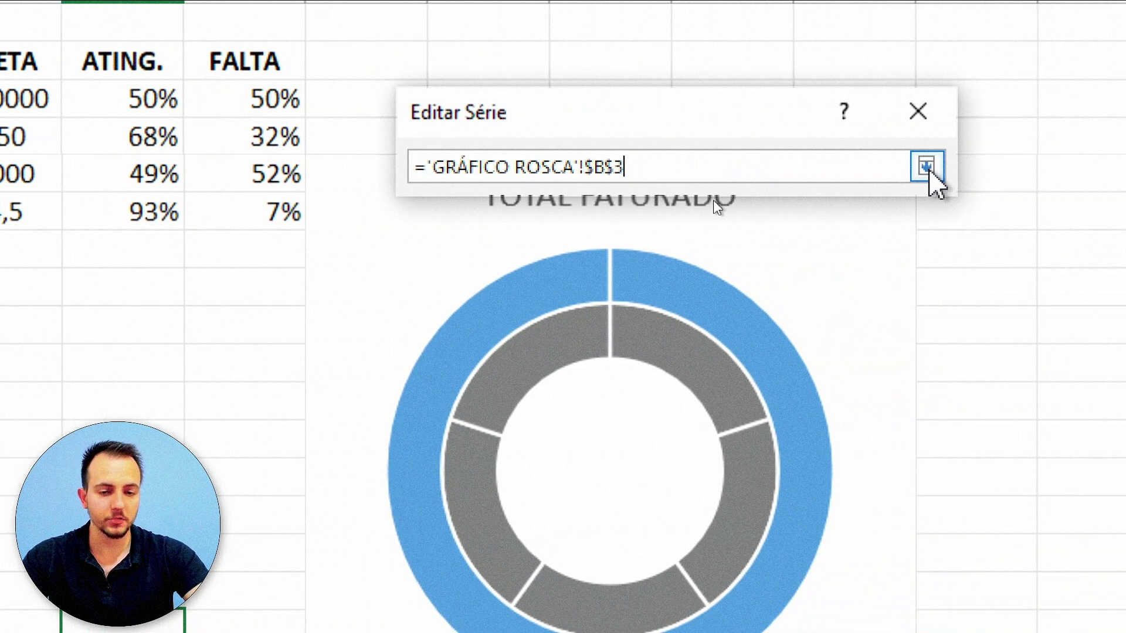
left_click(1113, 168)
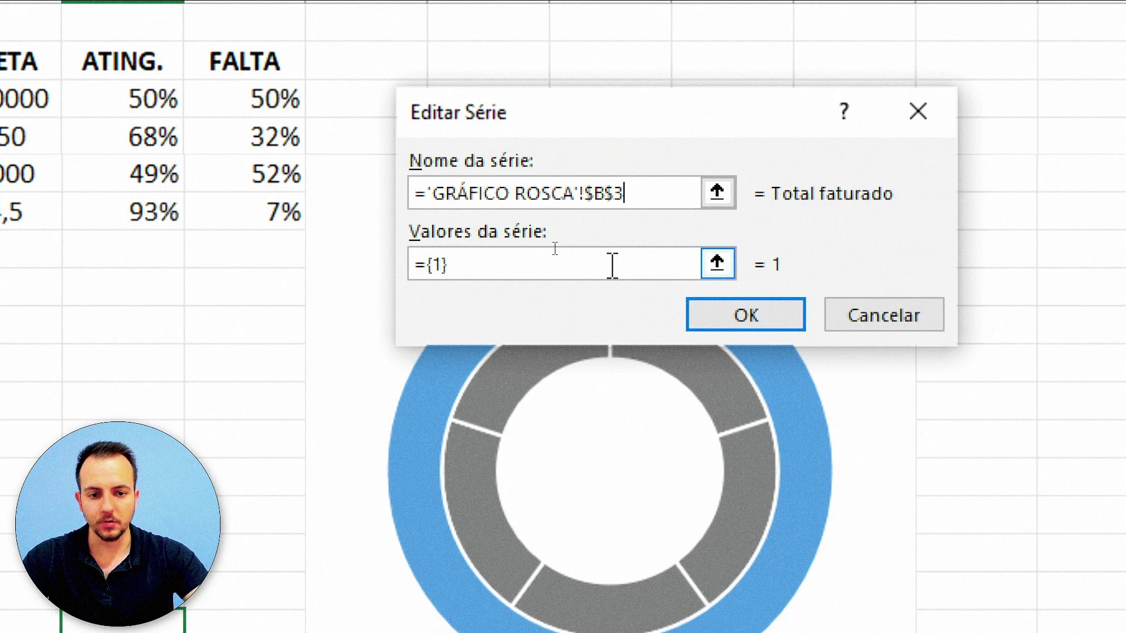
Step: Set the new series values to E3:F3 and apply the updated chart data
key("BackSpace")
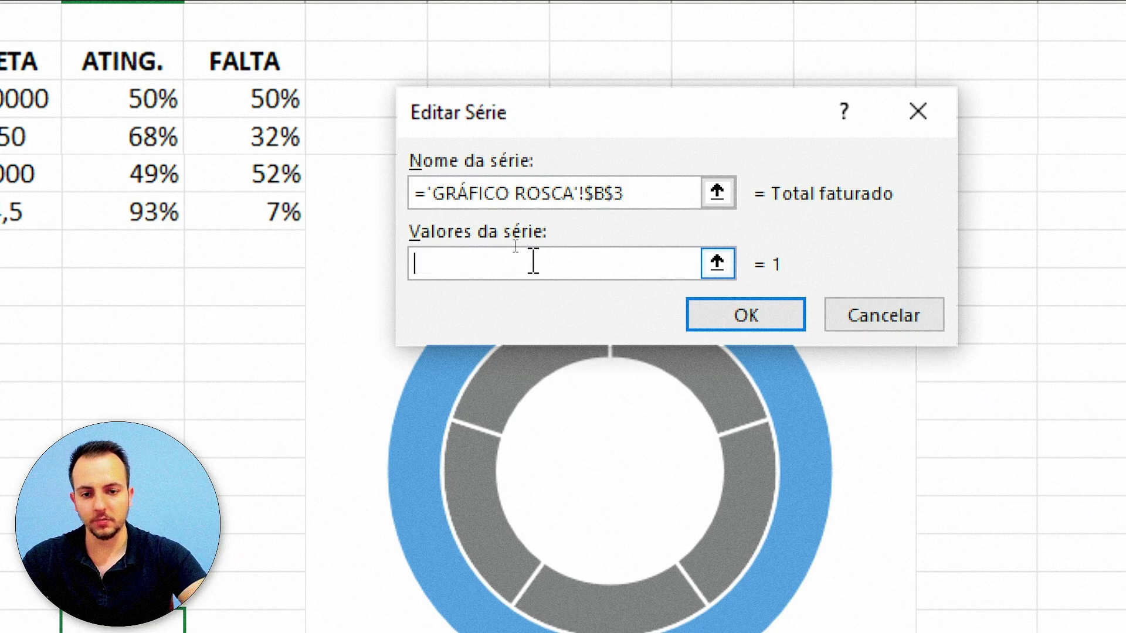
left_click(720, 264)
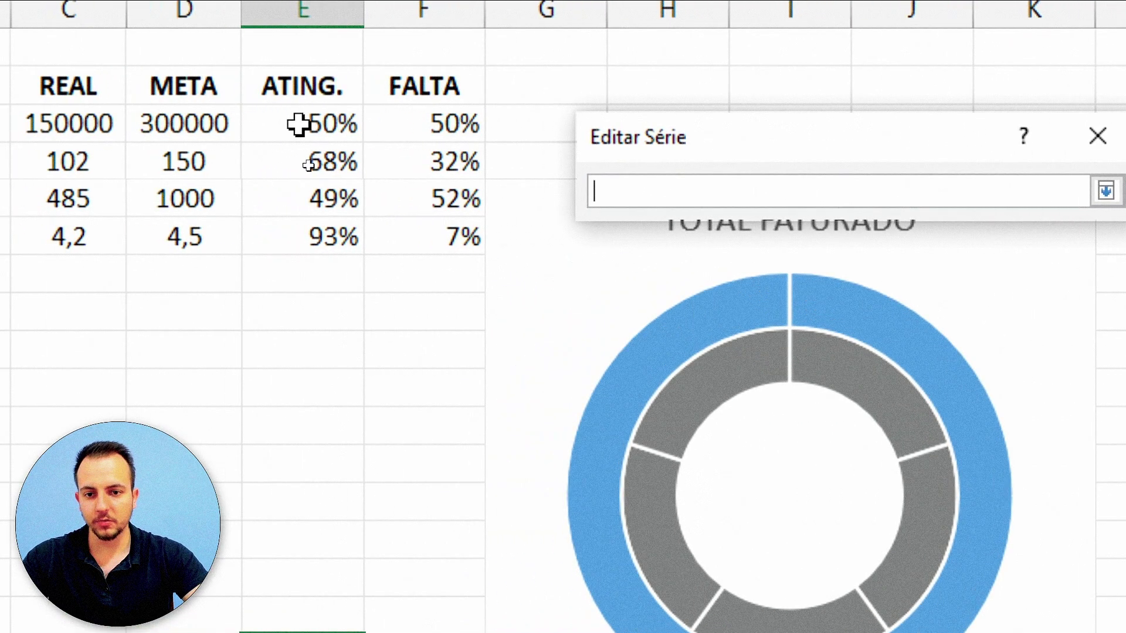
left_click(298, 125)
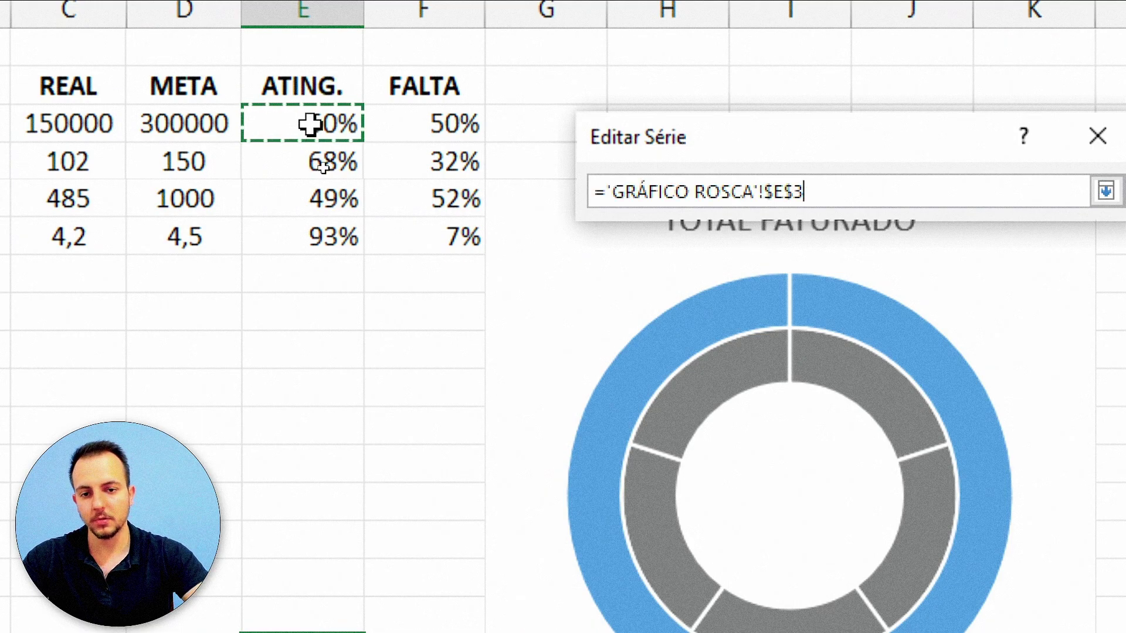
left_click_drag(299, 124, 390, 125)
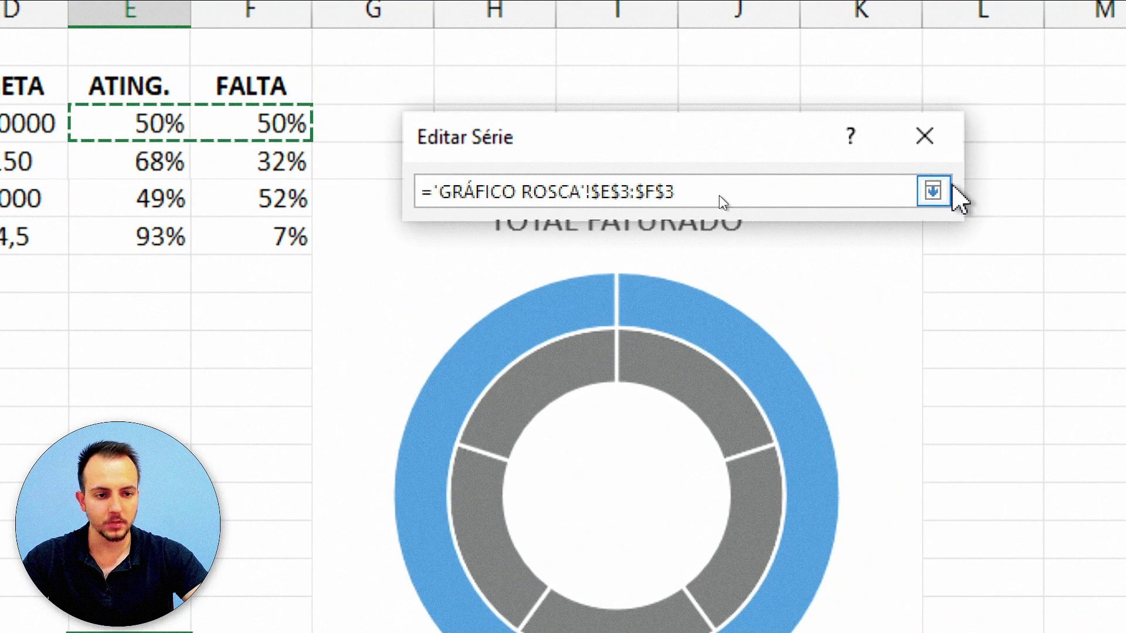
left_click(930, 191)
left_click(747, 340)
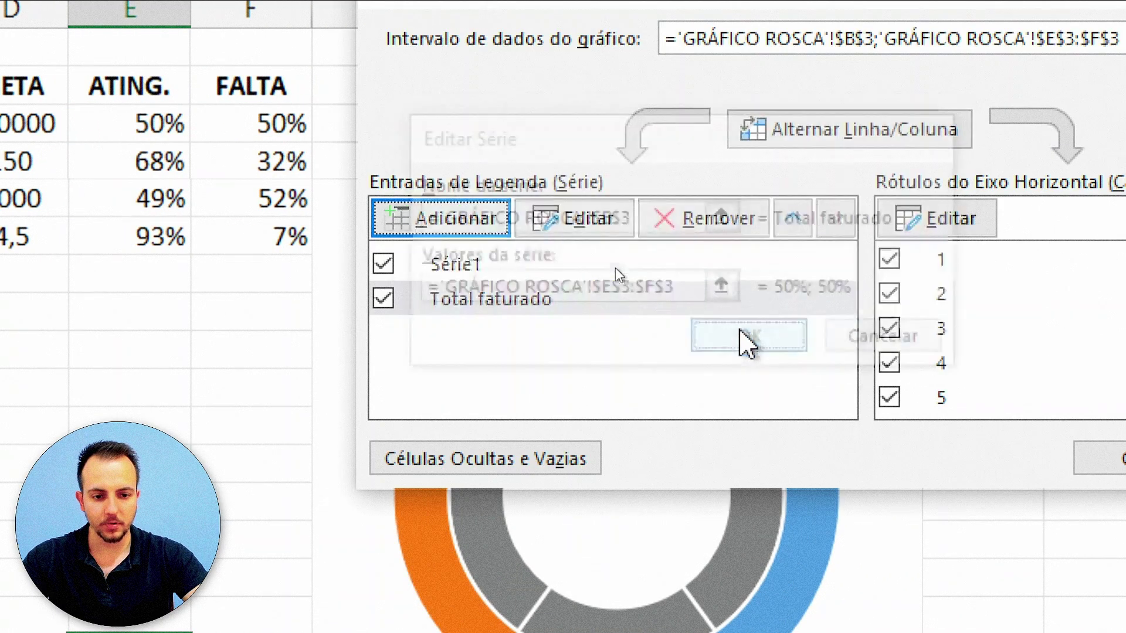
left_click(993, 468)
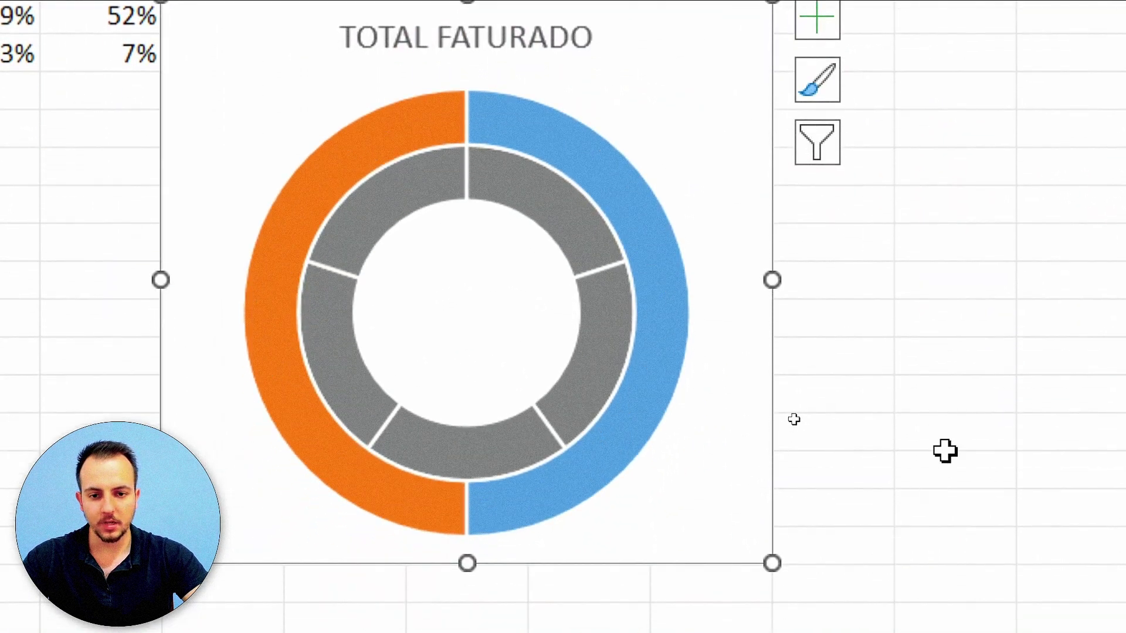
left_click(942, 284)
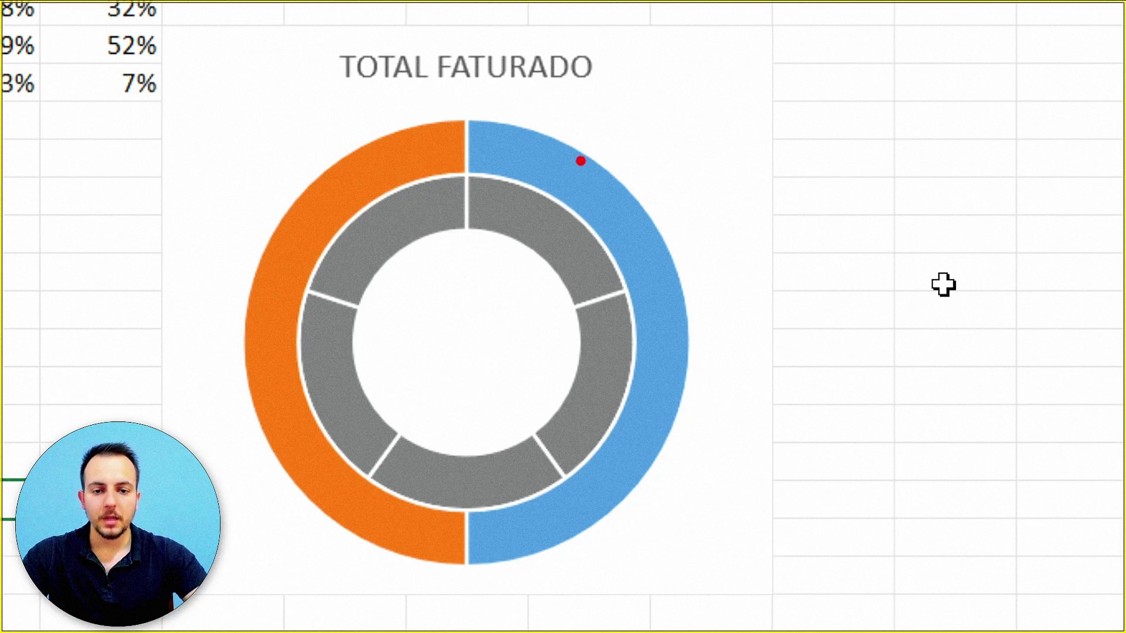
mouse_move(552, 156)
left_mouse_down()
mouse_move(270, 226)
mouse_move(478, 516)
mouse_move(557, 155)
left_mouse_up()
mouse_move(498, 195)
left_mouse_down()
mouse_move(364, 247)
mouse_move(498, 490)
mouse_move(464, 201)
mouse_move(448, 207)
left_mouse_up()
mouse_move(413, 155)
left_mouse_down()
mouse_move(276, 352)
mouse_move(440, 516)
left_mouse_up()
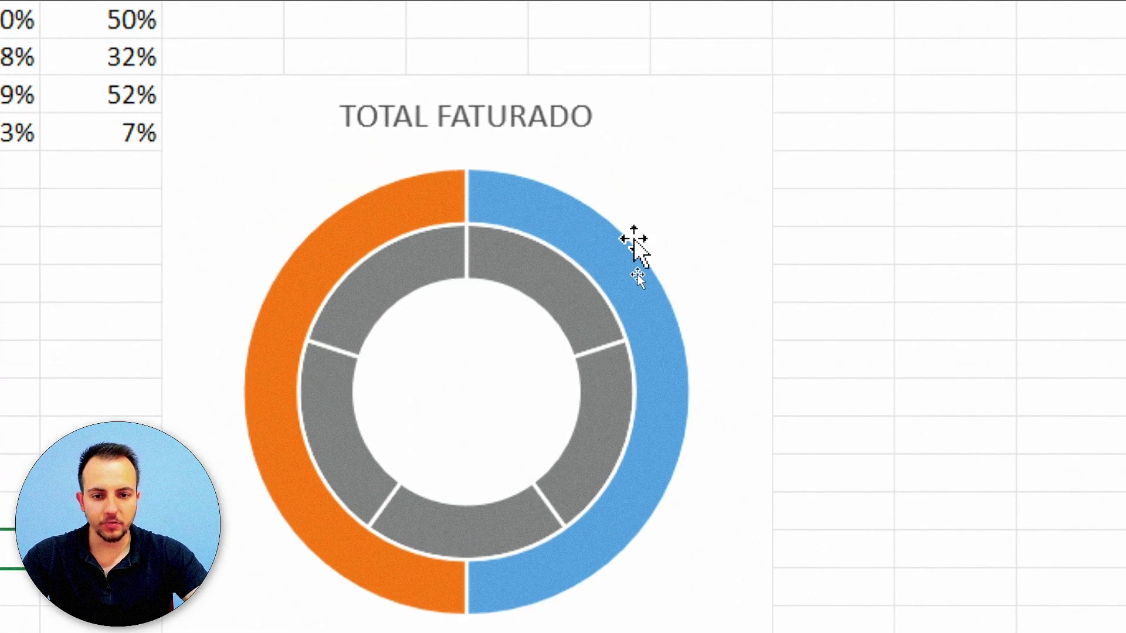
Step: Change the chart to a Combinação type with both Série1 and Total faturado as Rosca
right_click(654, 202)
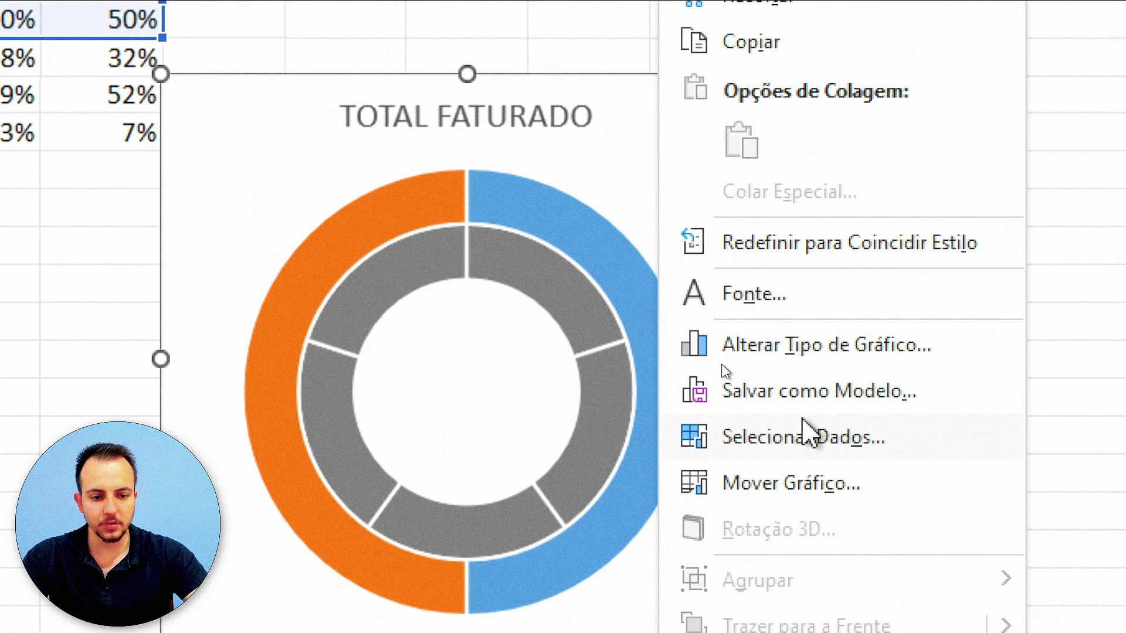
left_click(853, 347)
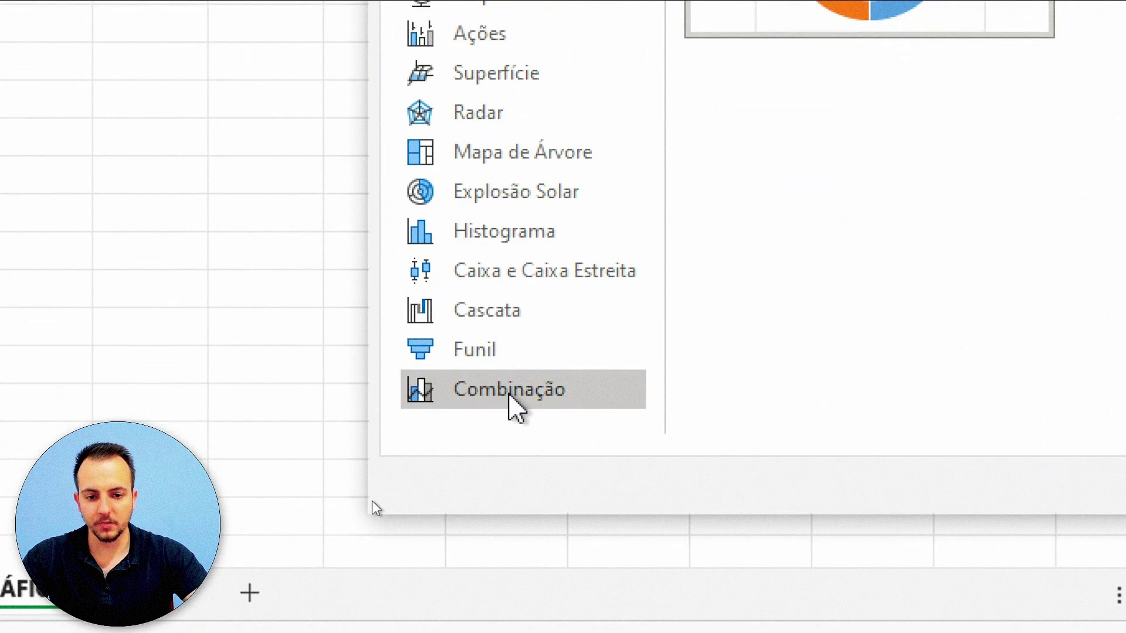
left_click(509, 395)
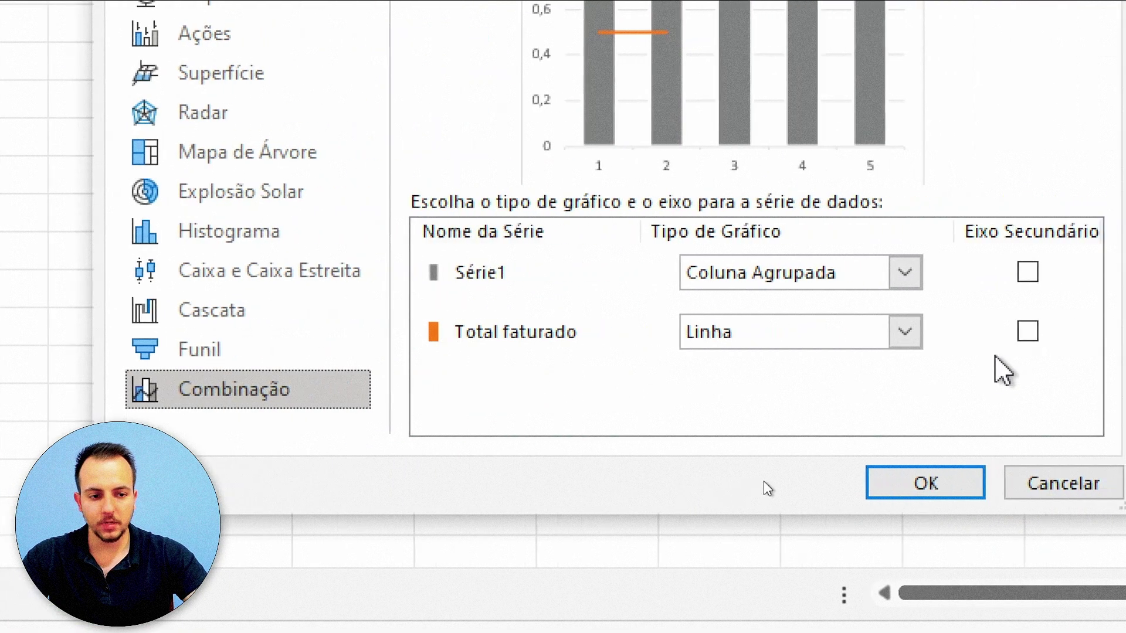
left_click(561, 272)
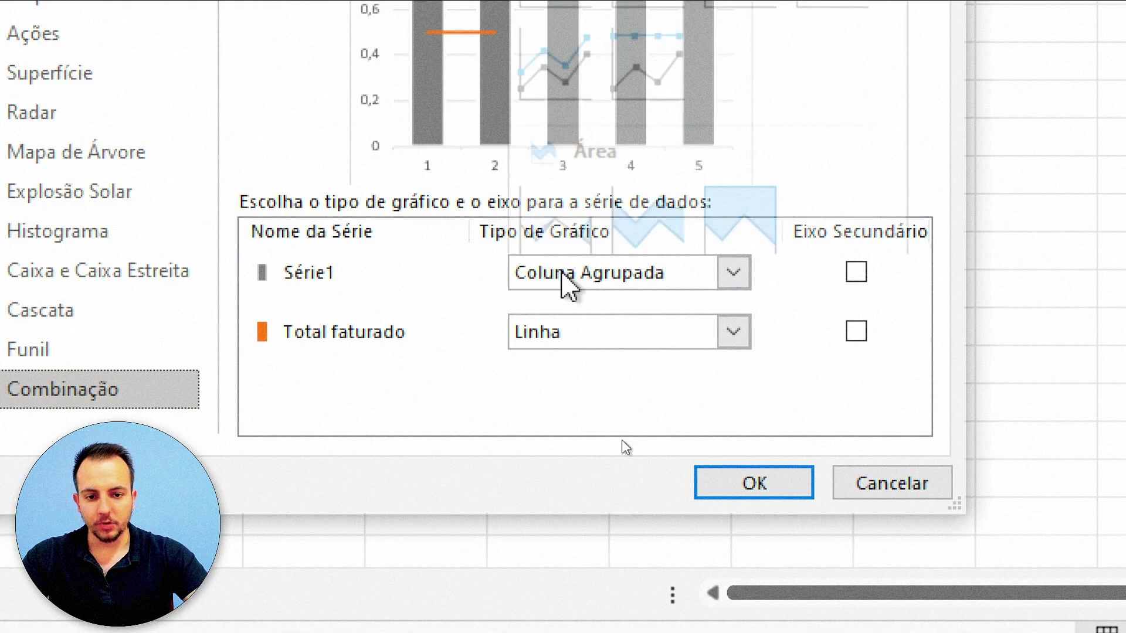
scroll(637, 135, "down", 3)
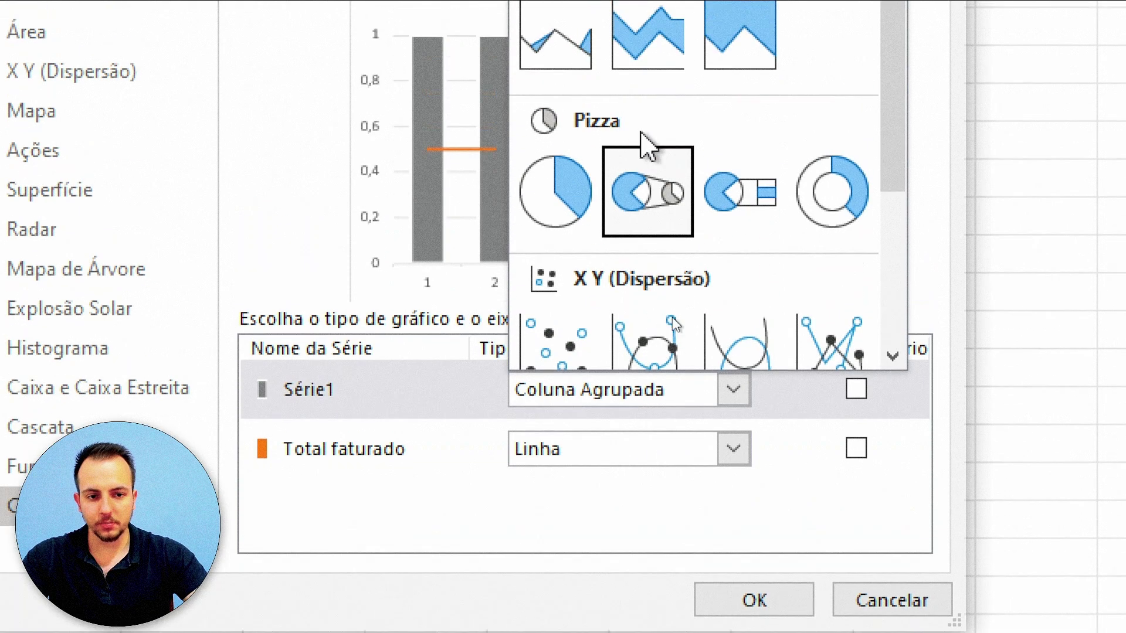
left_click(833, 77)
left_click(641, 460)
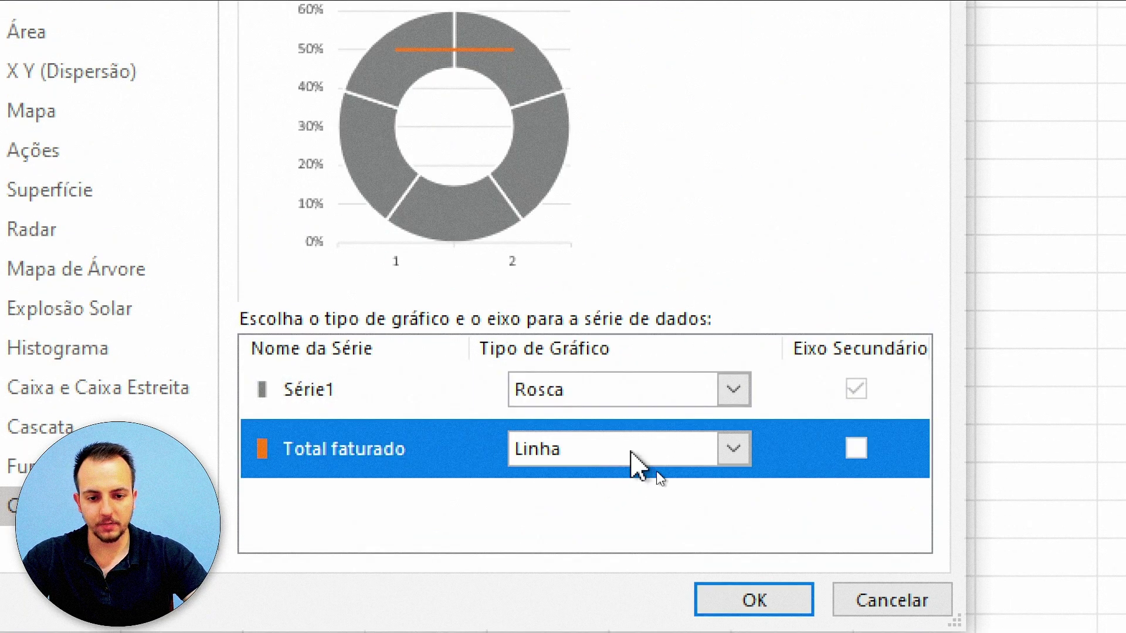
scroll(804, 264, "down", 3)
left_click(819, 252)
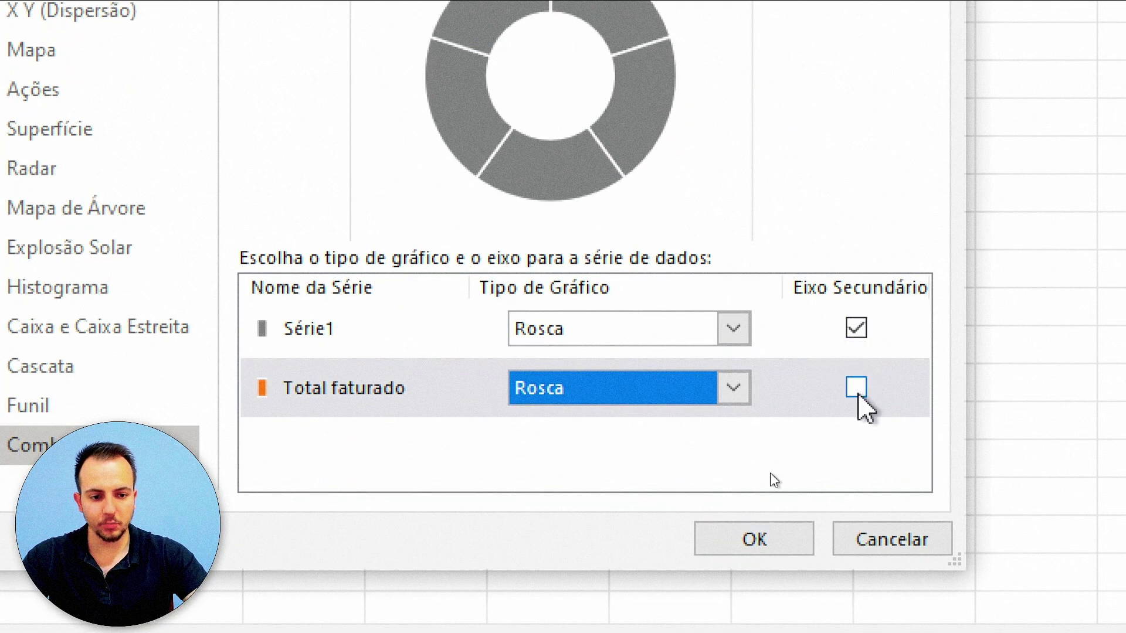
Step: Place Total faturado on the secondary axis so one orange-and-blue ring shows
left_click(857, 389)
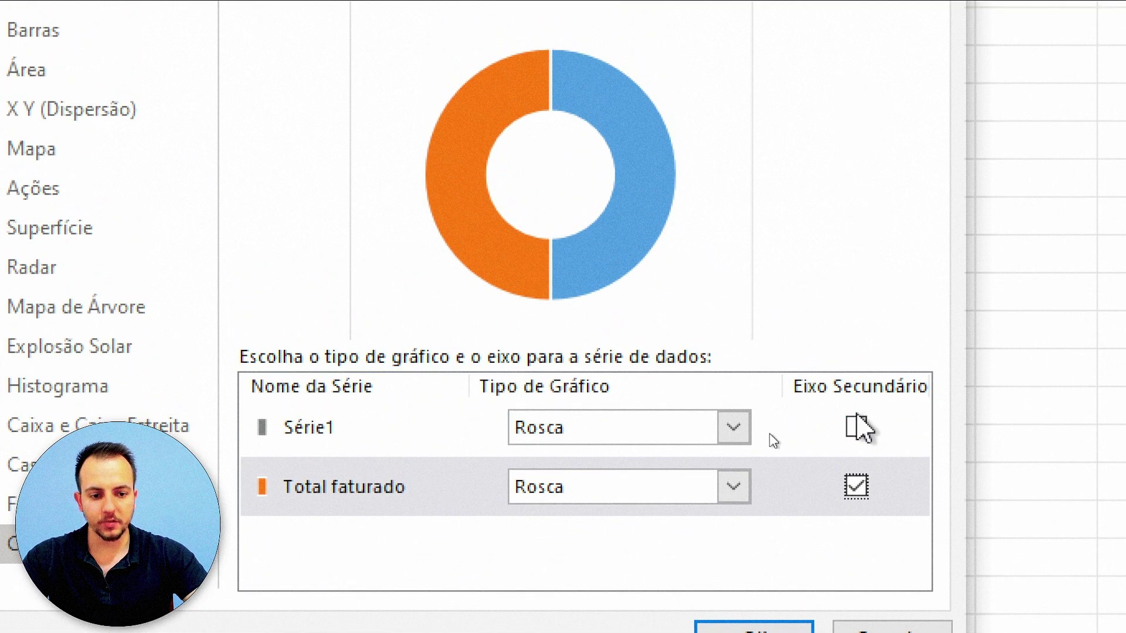
left_click(856, 425)
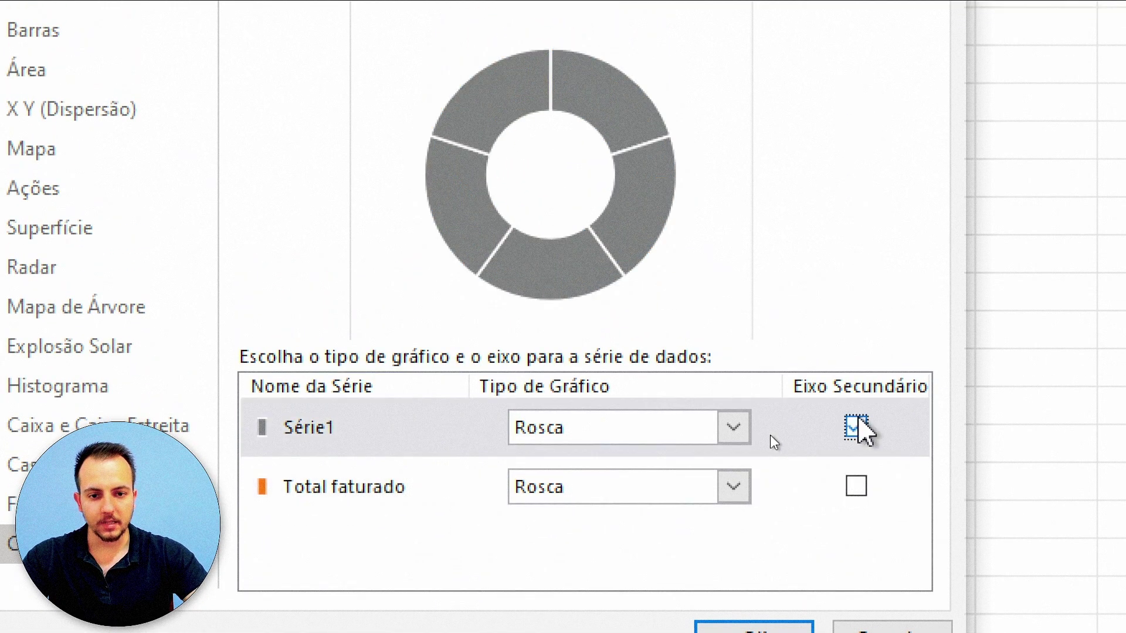
left_click(856, 486)
left_click(855, 487)
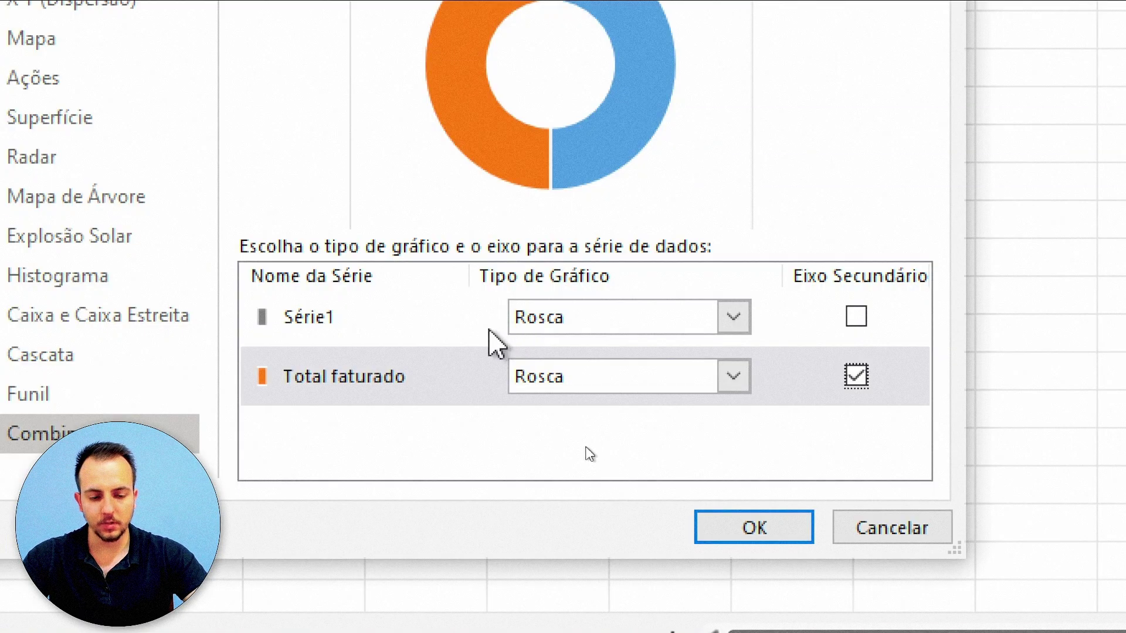
left_click(728, 522)
left_click(640, 530)
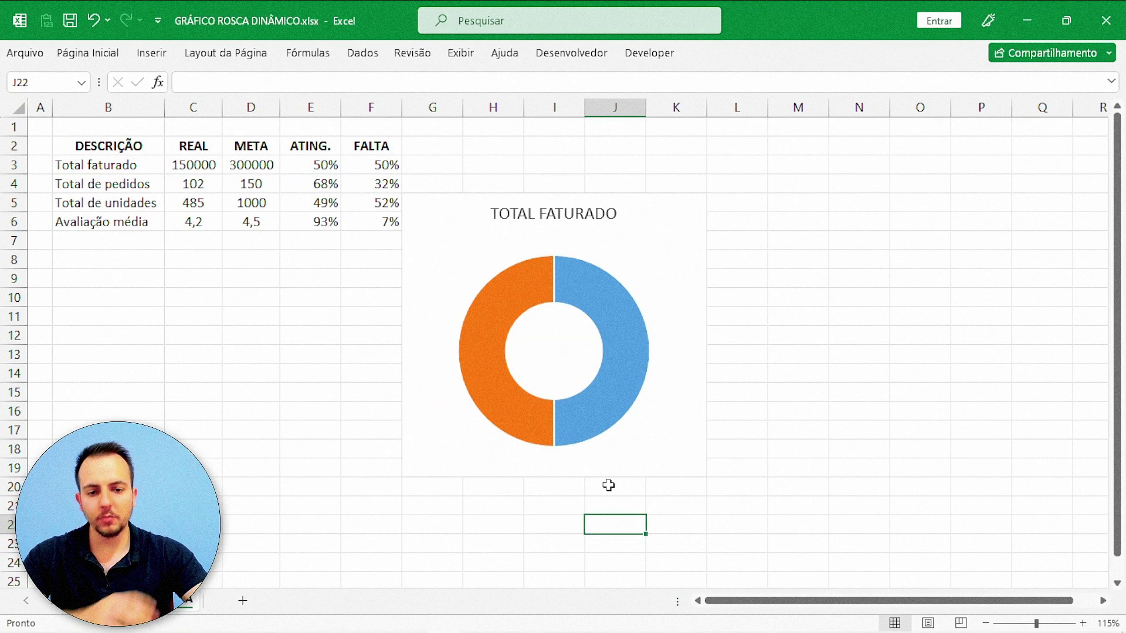
left_click(695, 213)
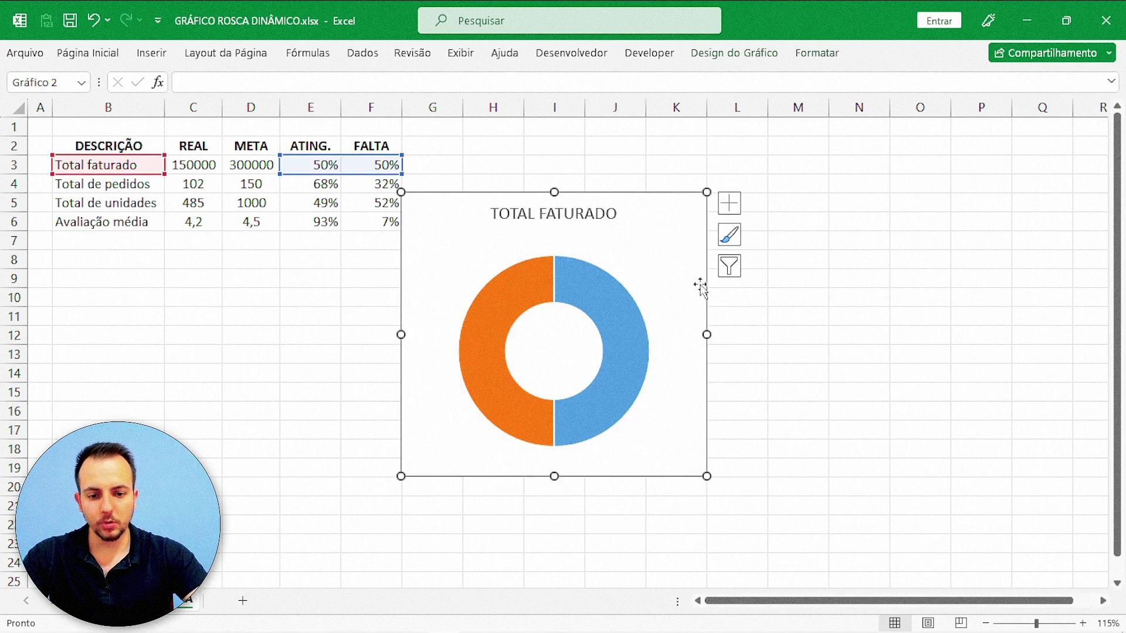
left_click(841, 347)
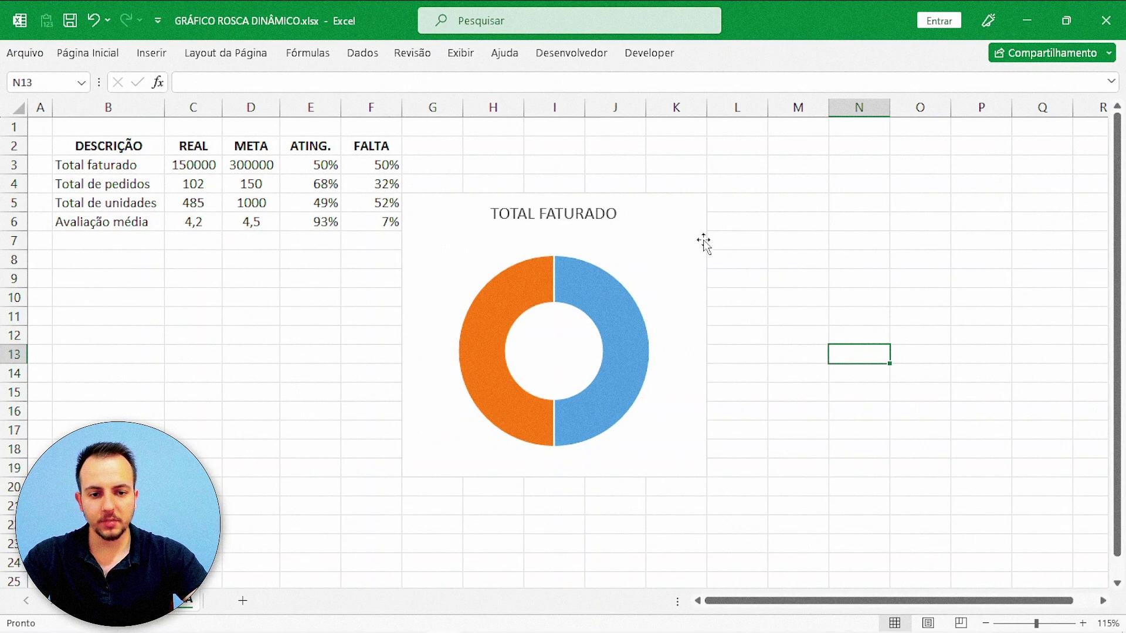
left_click(703, 241)
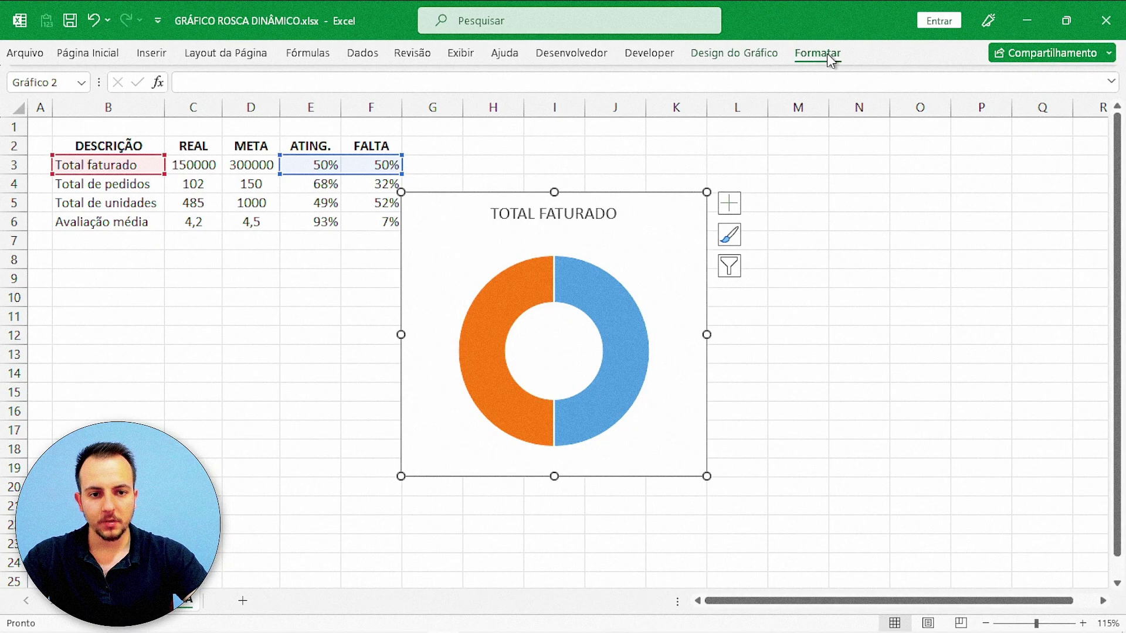
left_click(827, 54)
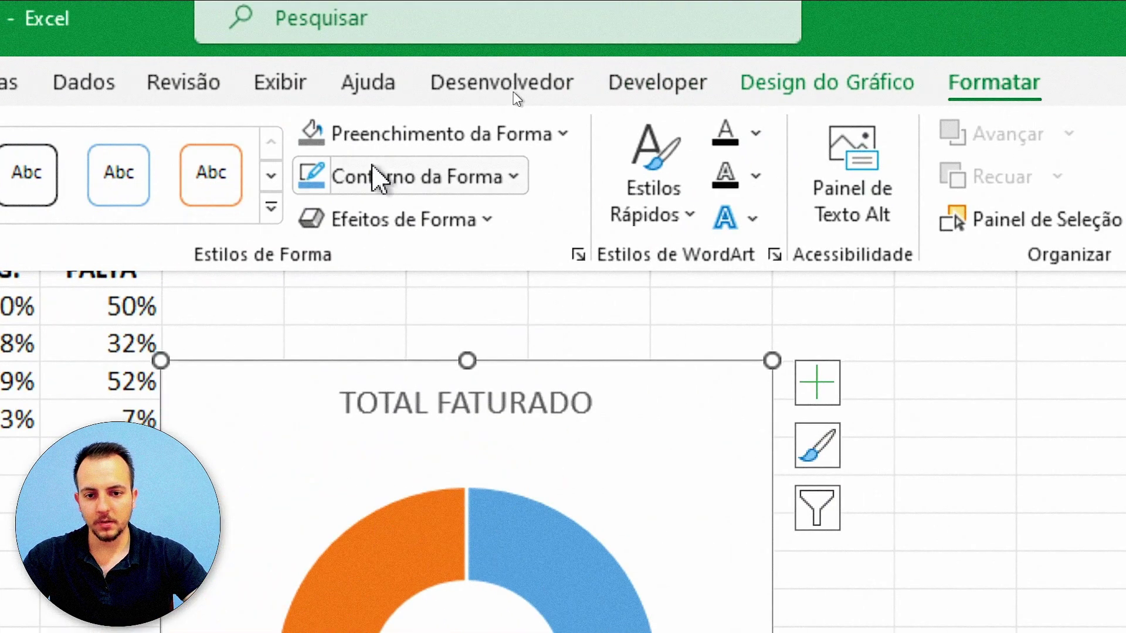
left_click(387, 175)
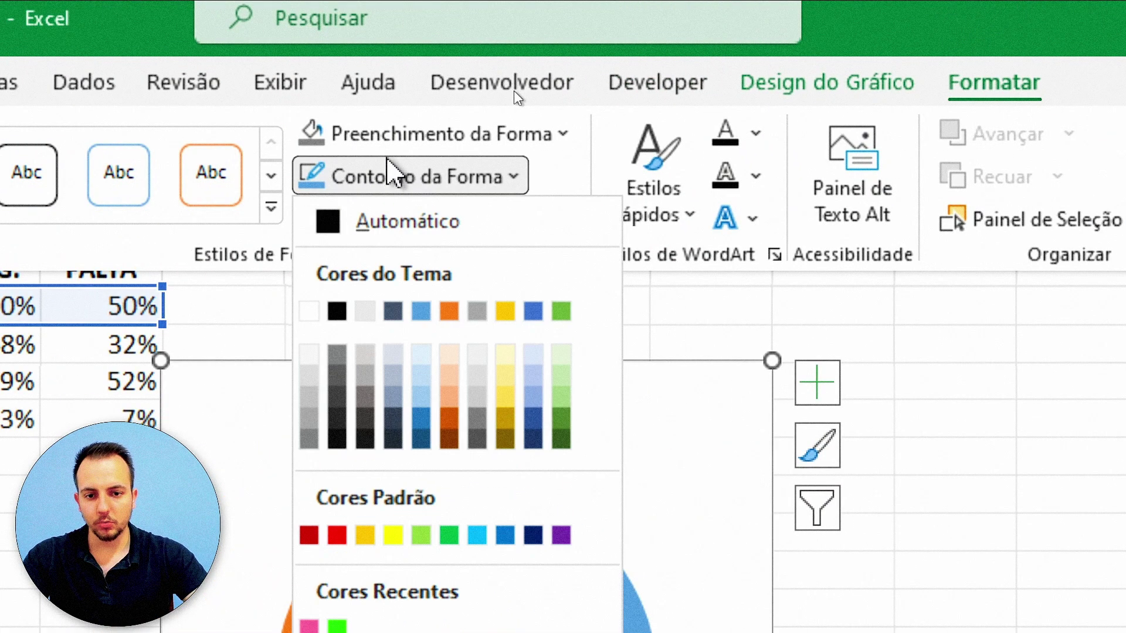
left_click(309, 440)
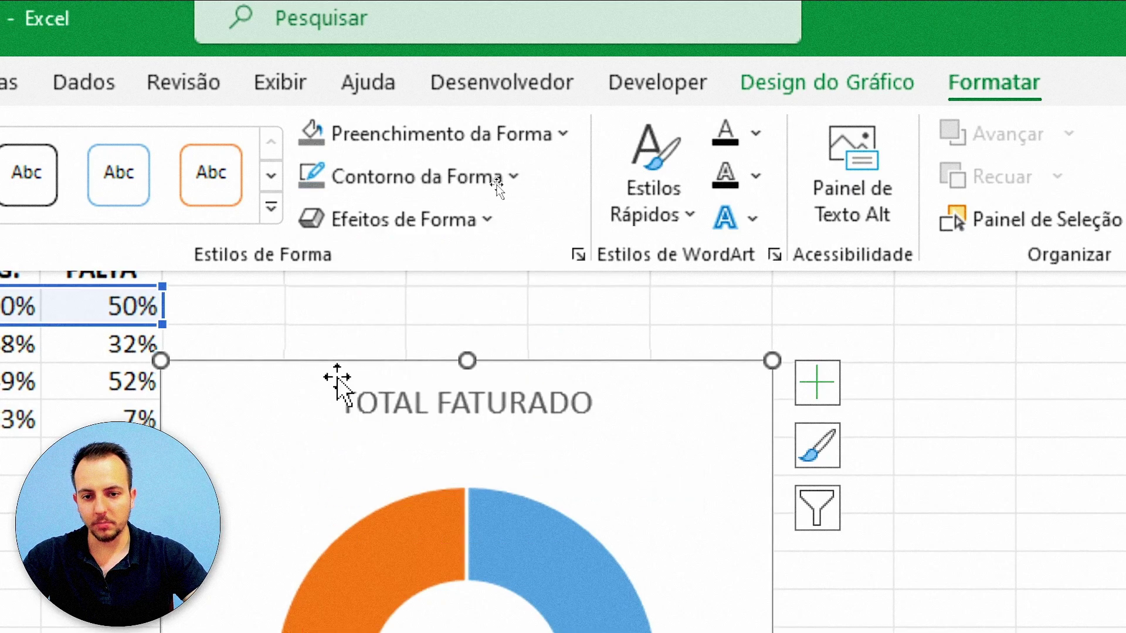
left_click(399, 219)
mouse_move(417, 368)
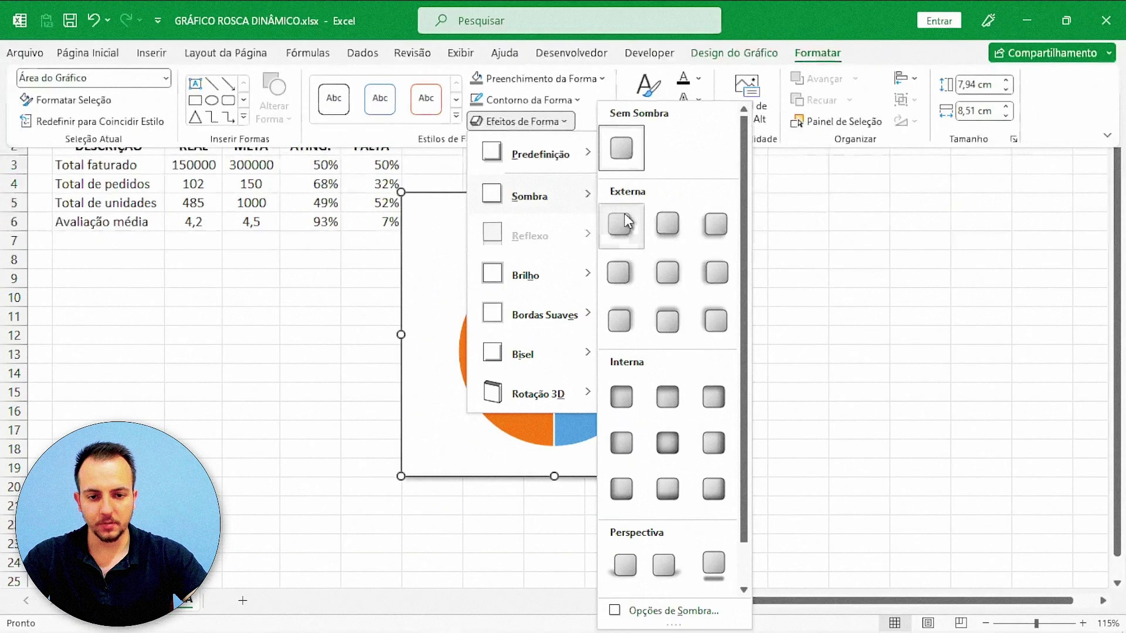
left_click(613, 419)
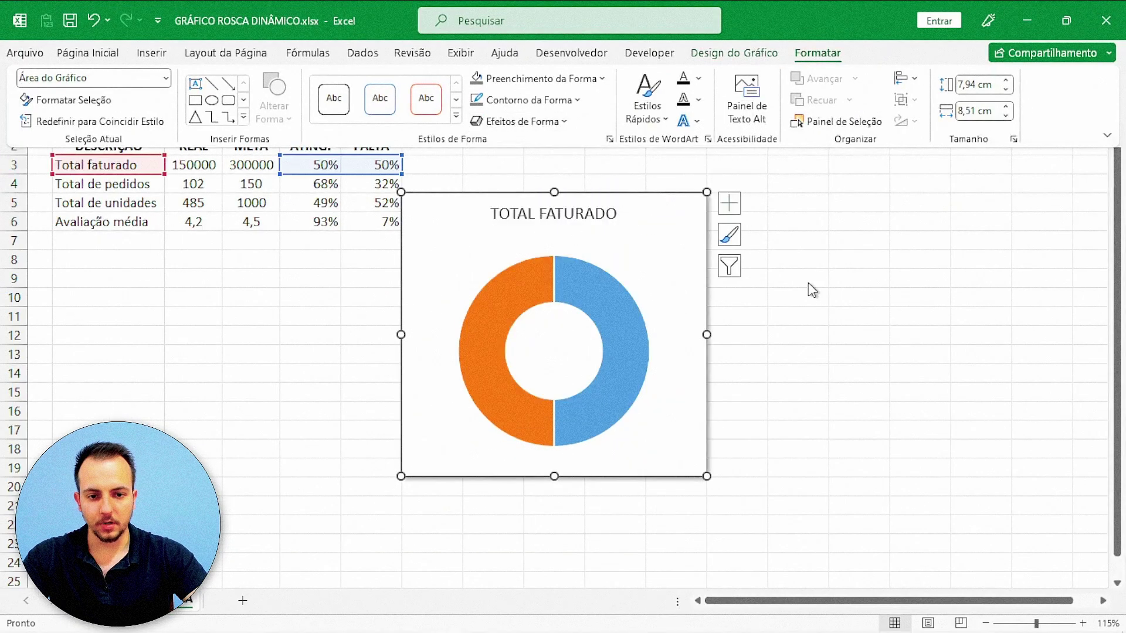
left_click(794, 359)
left_click_drag(700, 452, 812, 437)
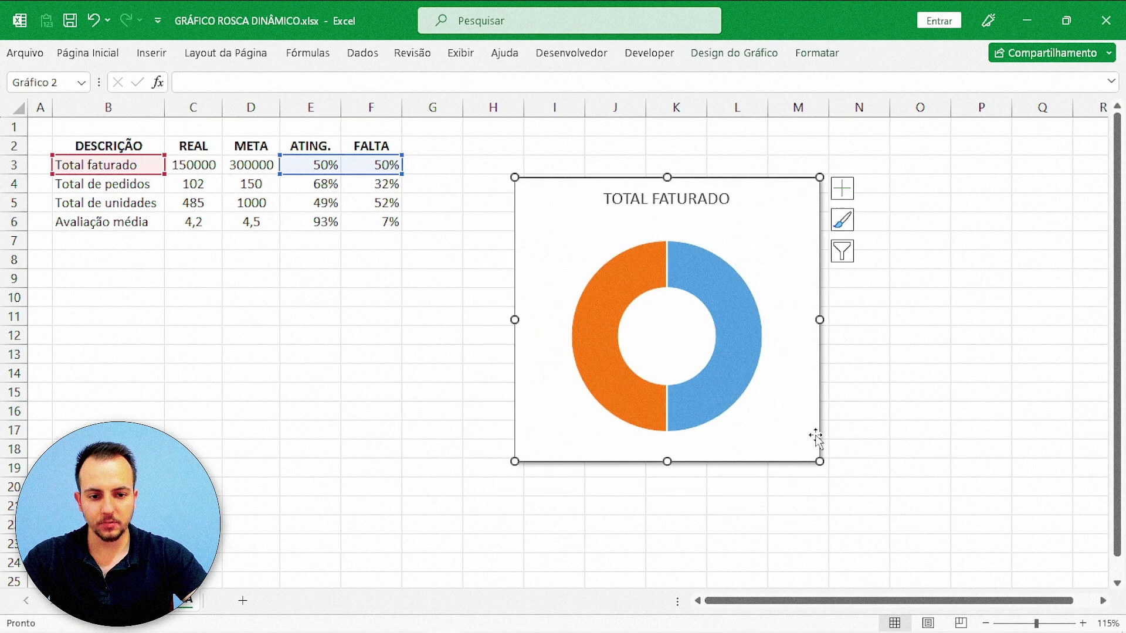
left_click(739, 528)
key("ctrl+z")
Step: Open Formatar Série de Dados for the doughnut series and widen its pane, showing angle 0°, explosion 0%, hole 50%
left_click(586, 528)
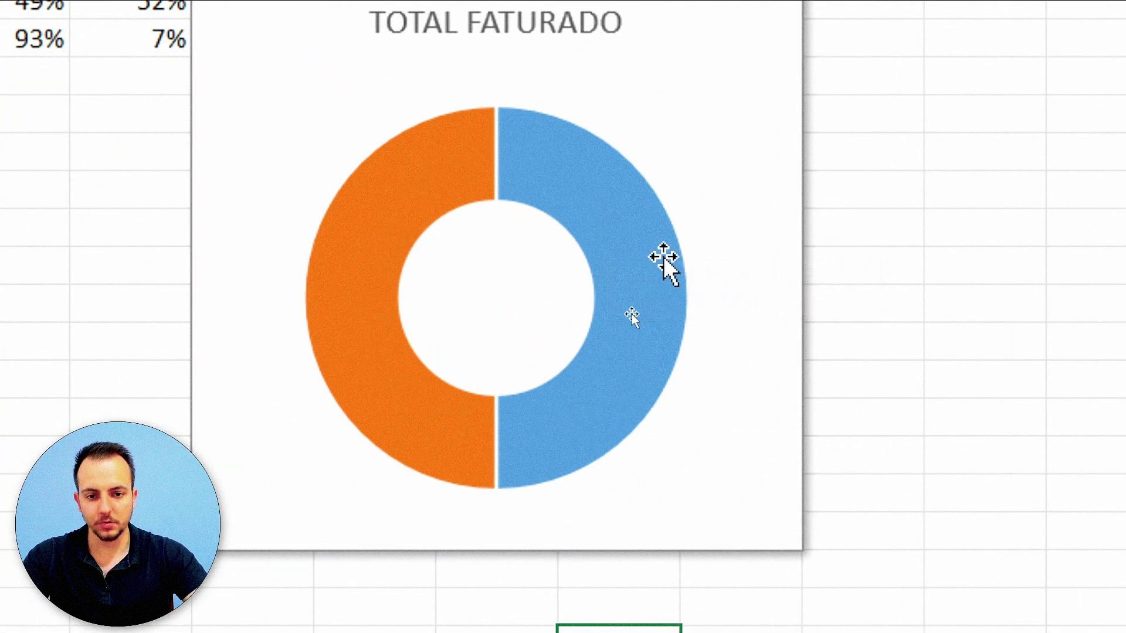
left_click(621, 194)
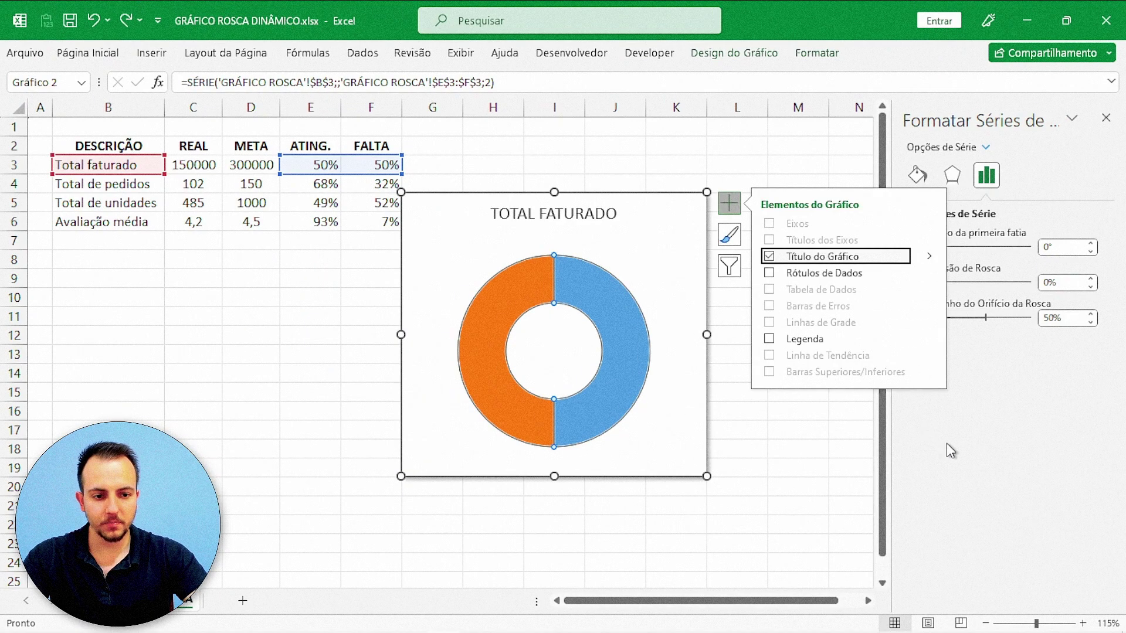
left_click(797, 450)
left_click(1107, 118)
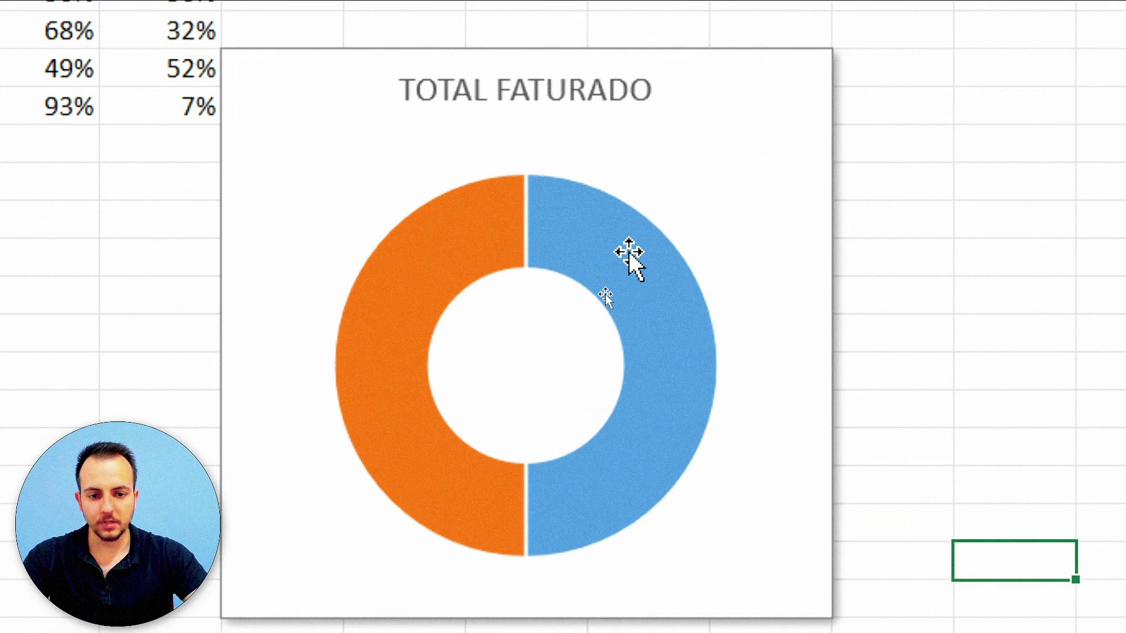
right_click(606, 295)
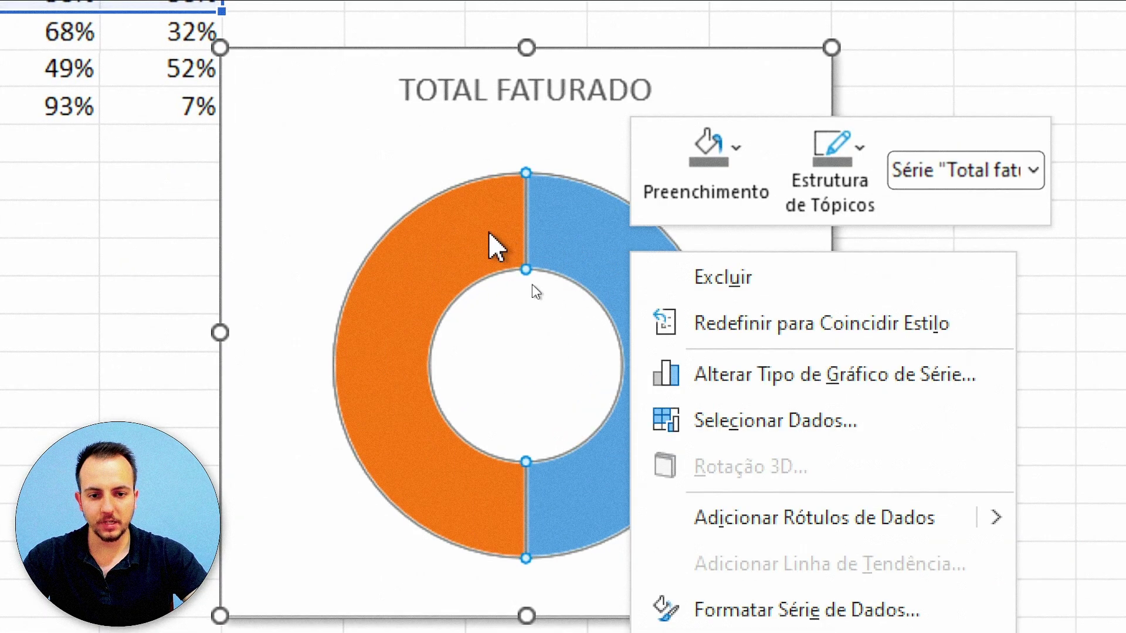
left_click(746, 321)
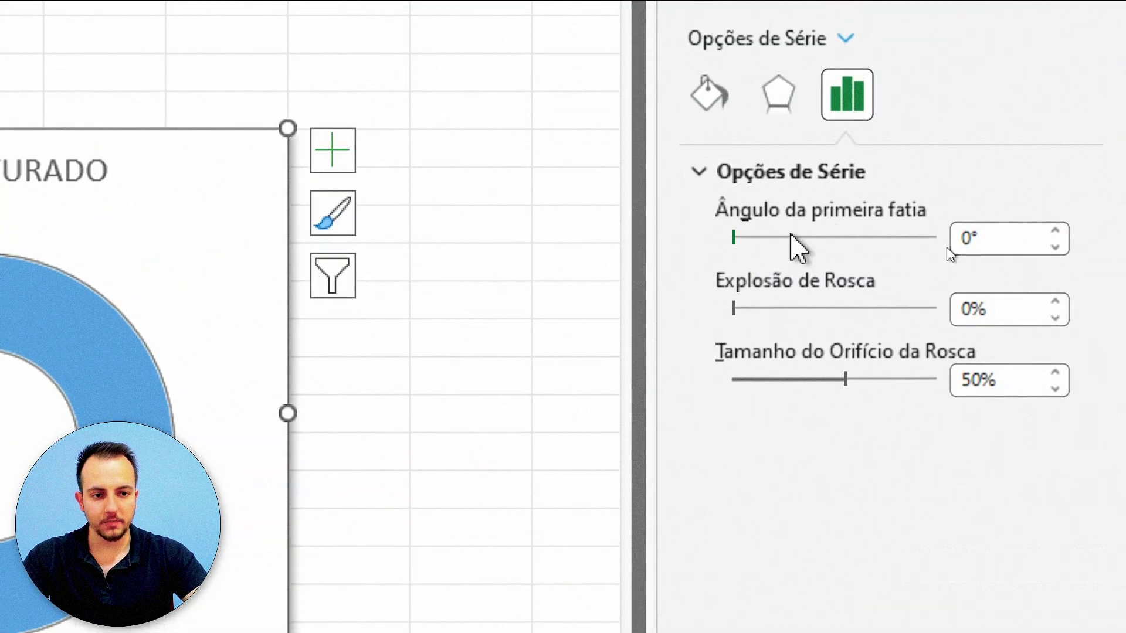
left_click_drag(645, 270, 542, 287)
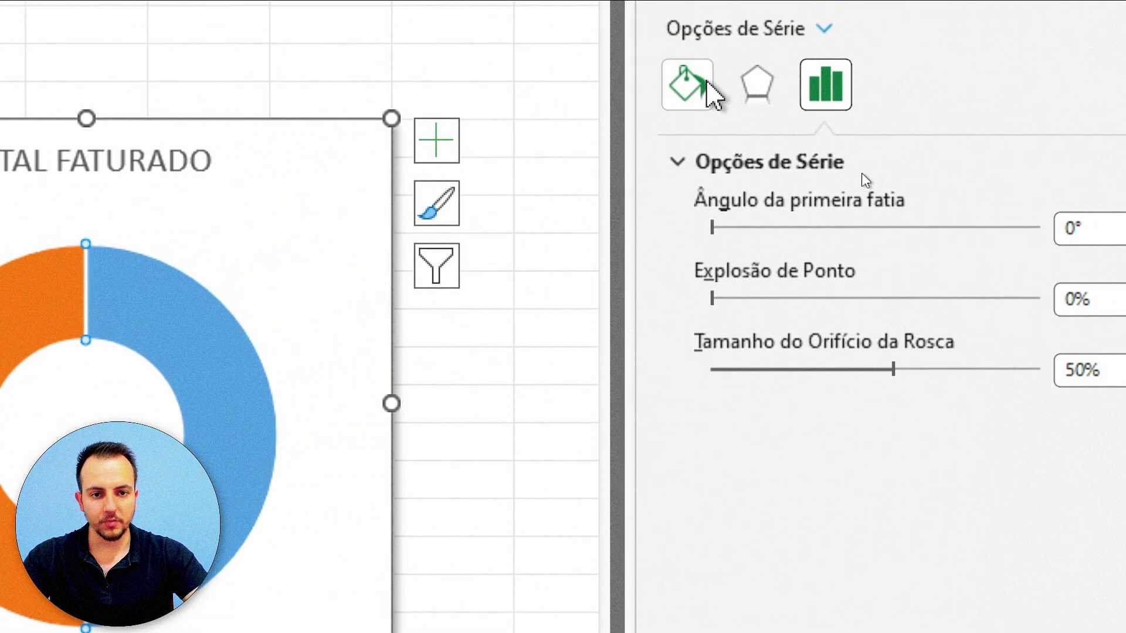
Step: Set the orange slice to no outline and no fill so the grey shows through
left_click(698, 83)
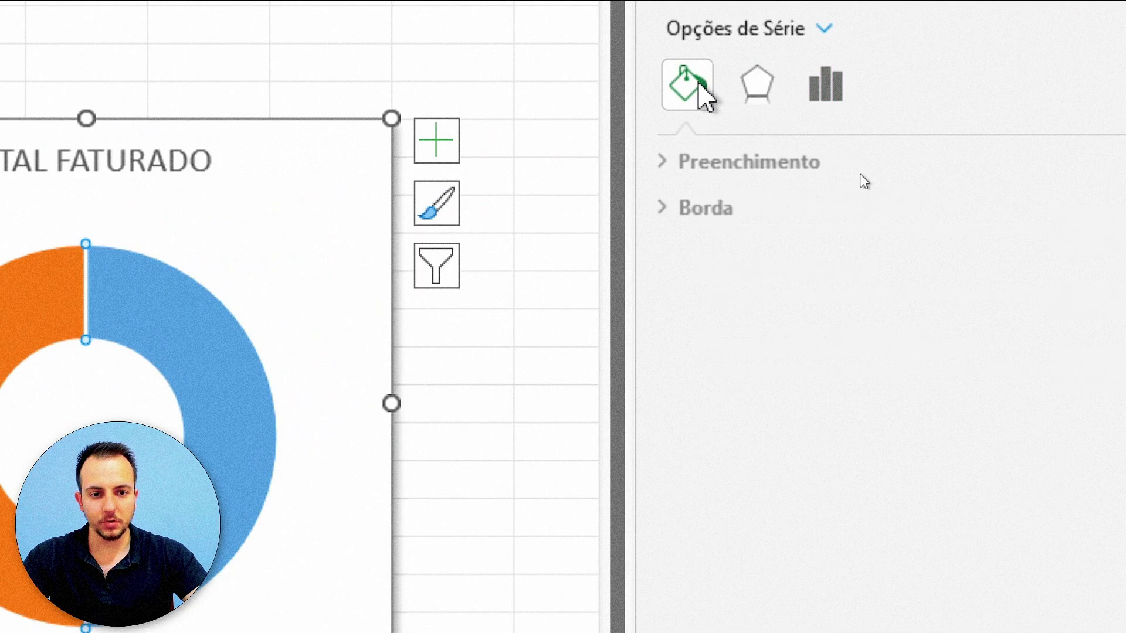
left_click(710, 207)
left_click(733, 256)
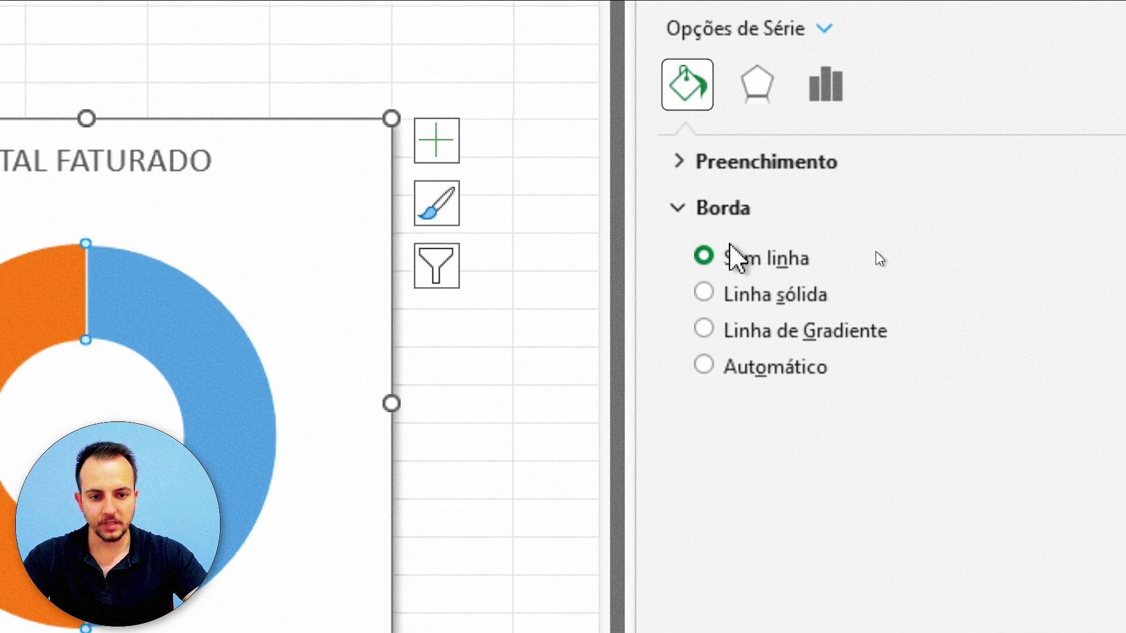
left_click(736, 213)
left_click(760, 165)
left_click(706, 211)
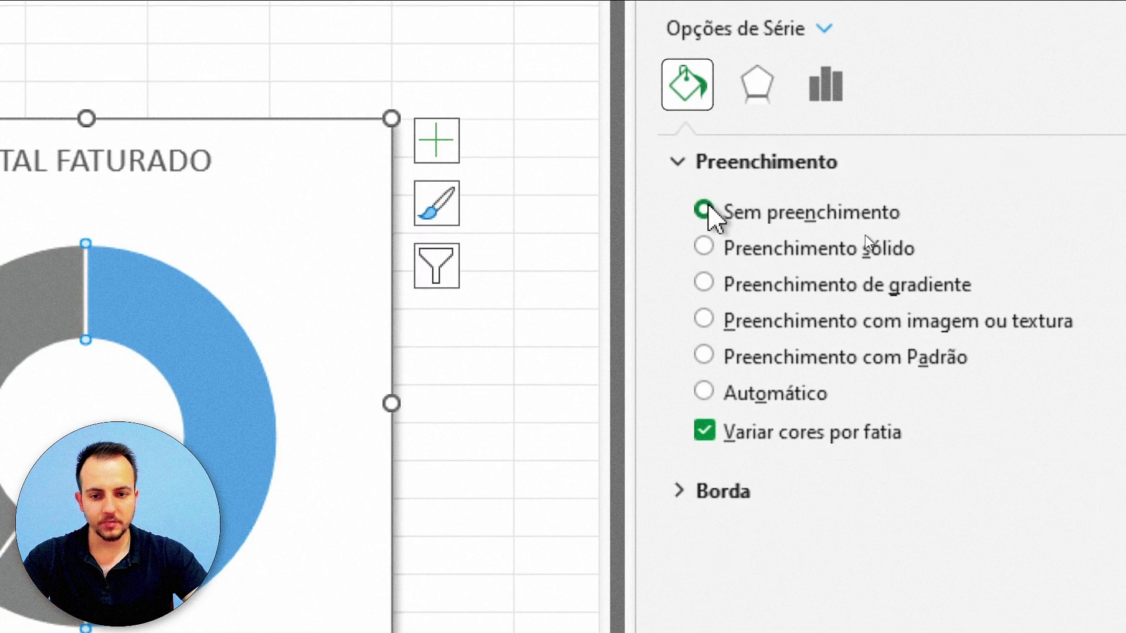
left_click(754, 164)
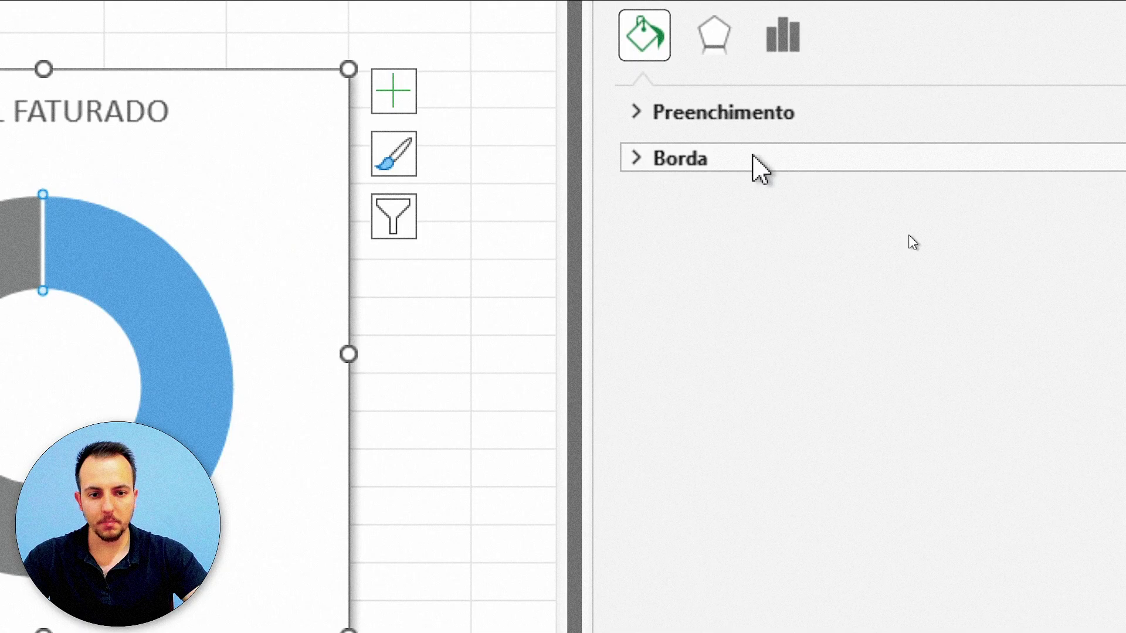
Step: Remove the blue slice's outline and give it a solid fill
left_click(754, 159)
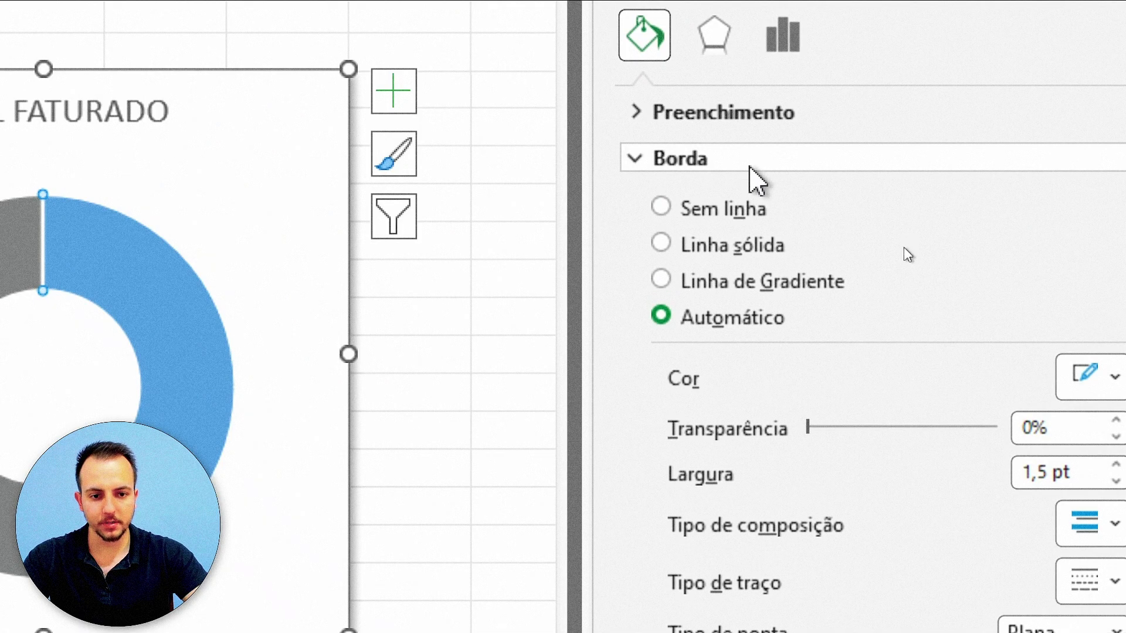
left_click(724, 210)
left_click(704, 159)
left_click(728, 123)
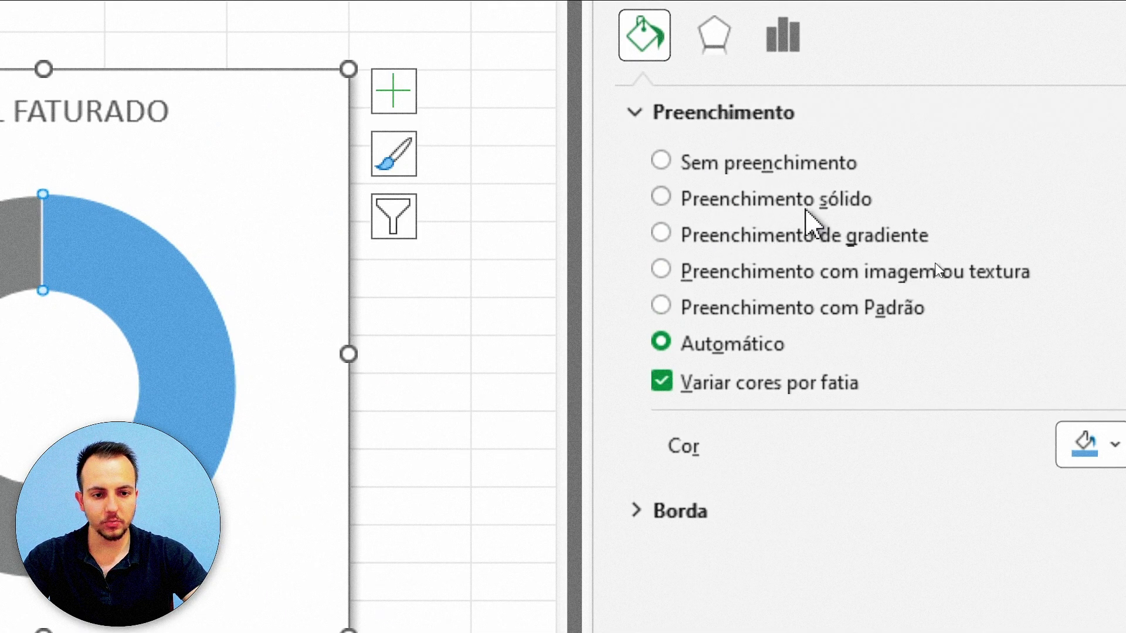
left_click(722, 199)
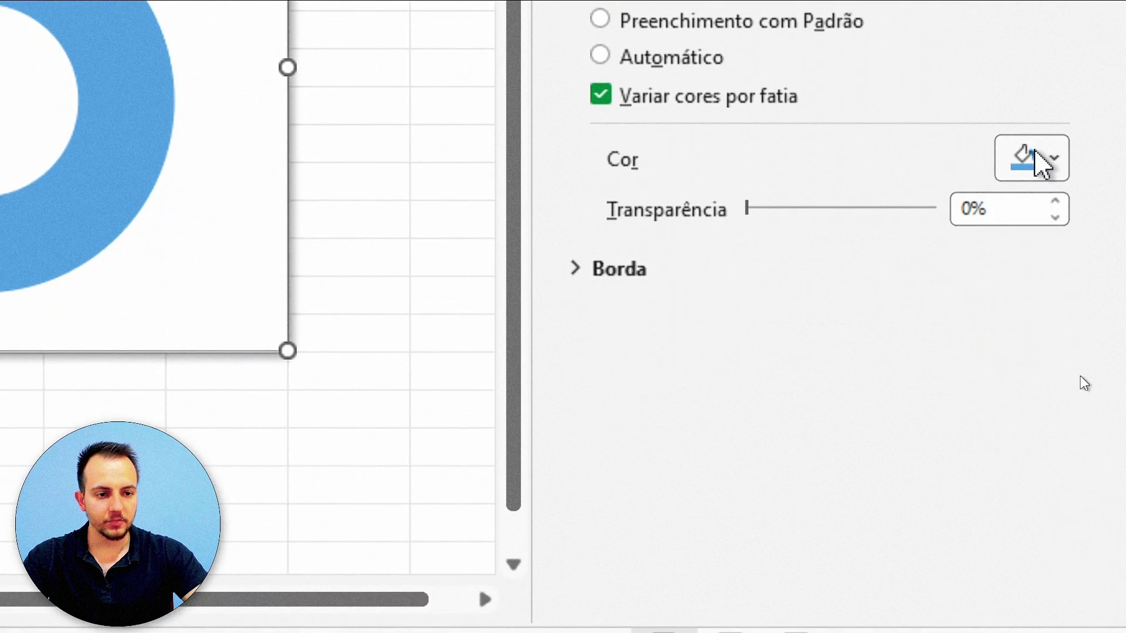
Step: Colour the slice light pink from the Standard swatches, at 15% transparency
left_click(1038, 160)
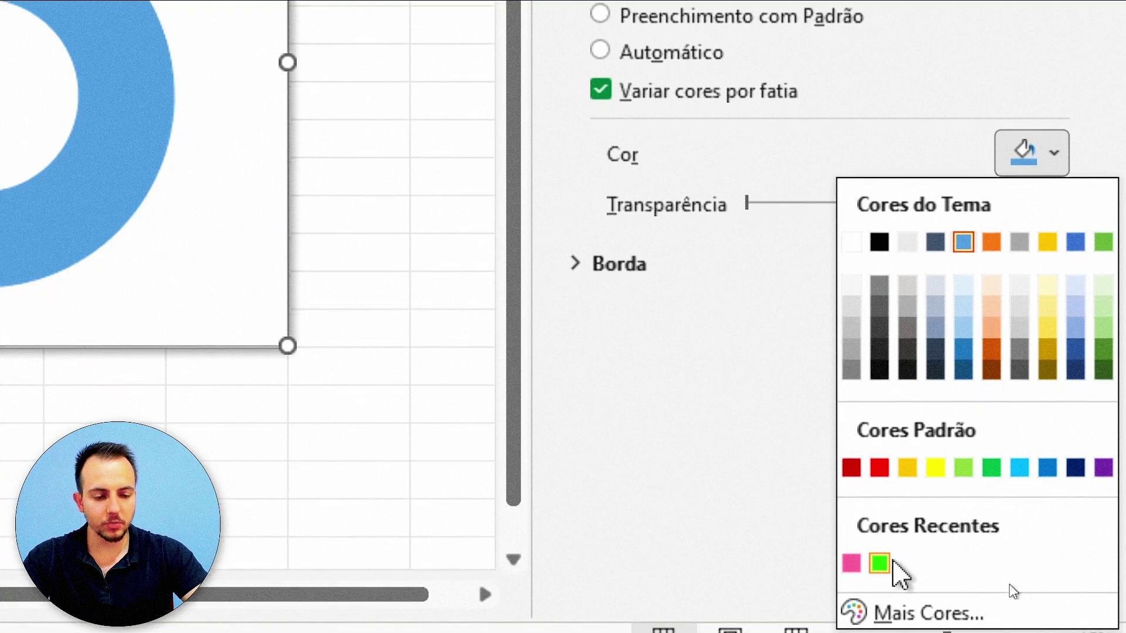
left_click(894, 611)
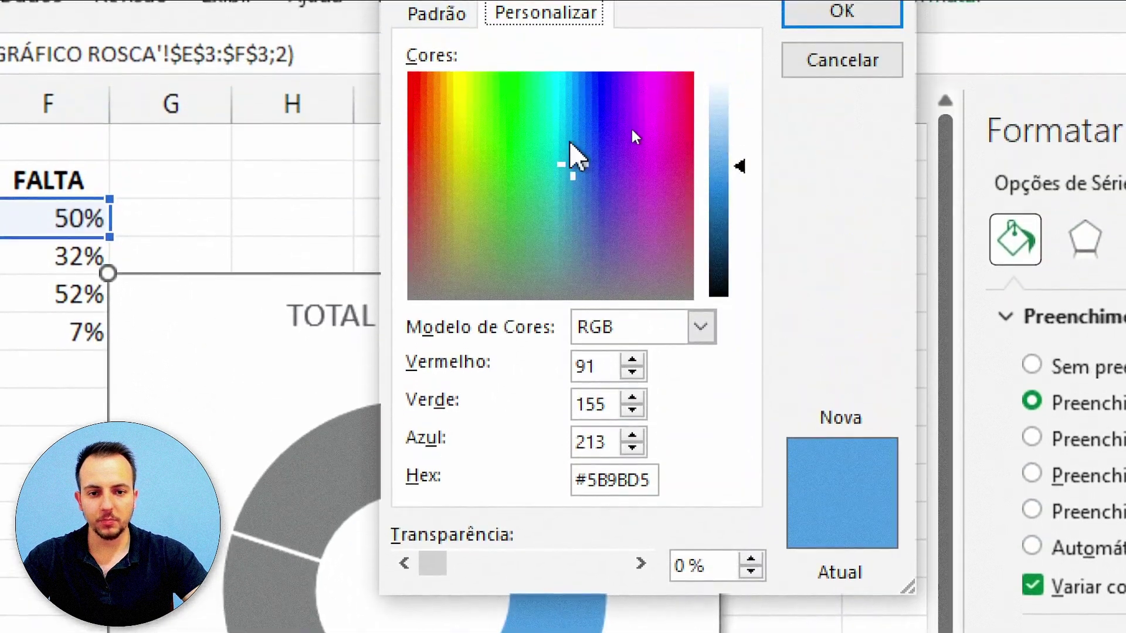
left_click(677, 93)
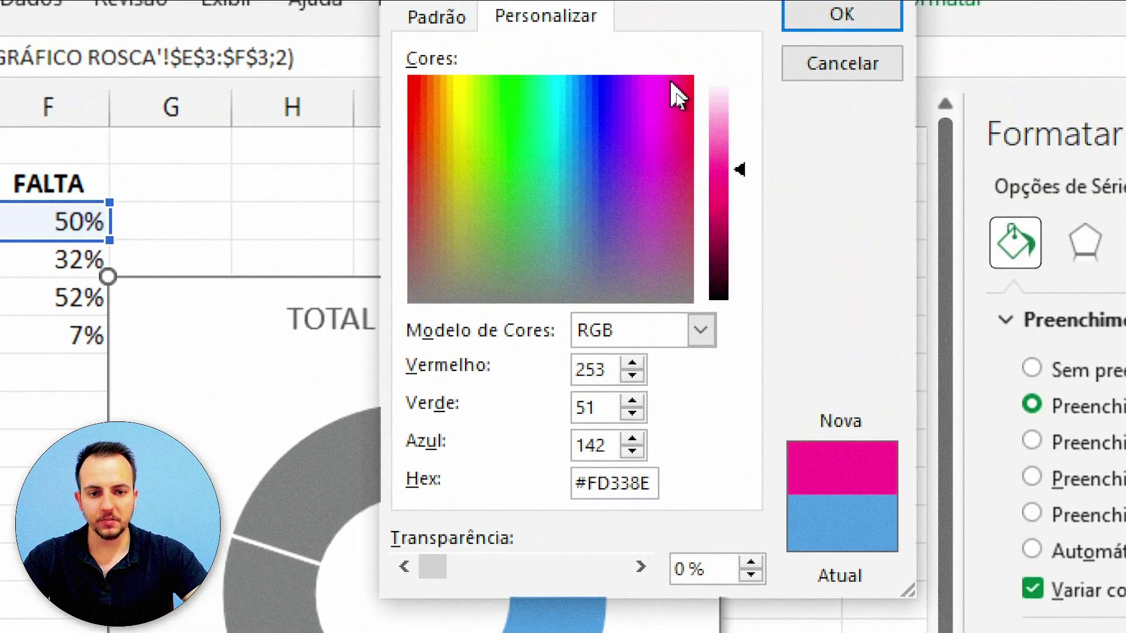
mouse_move(676, 94)
left_mouse_down()
mouse_move(683, 121)
mouse_move(651, 101)
left_mouse_up()
left_click(444, 82)
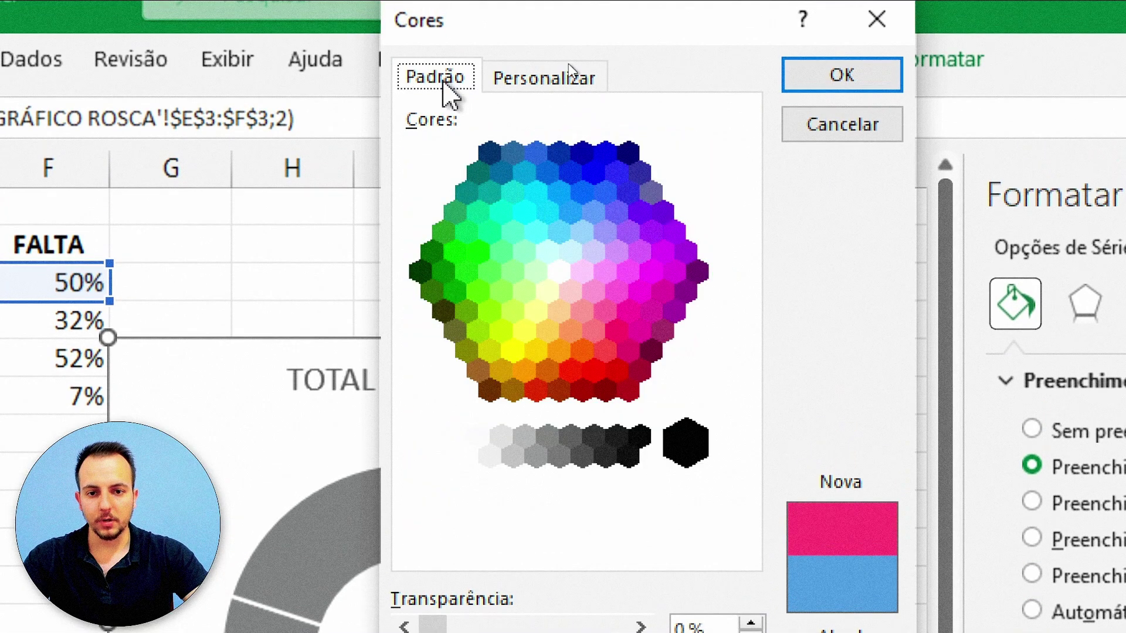
left_click(592, 292)
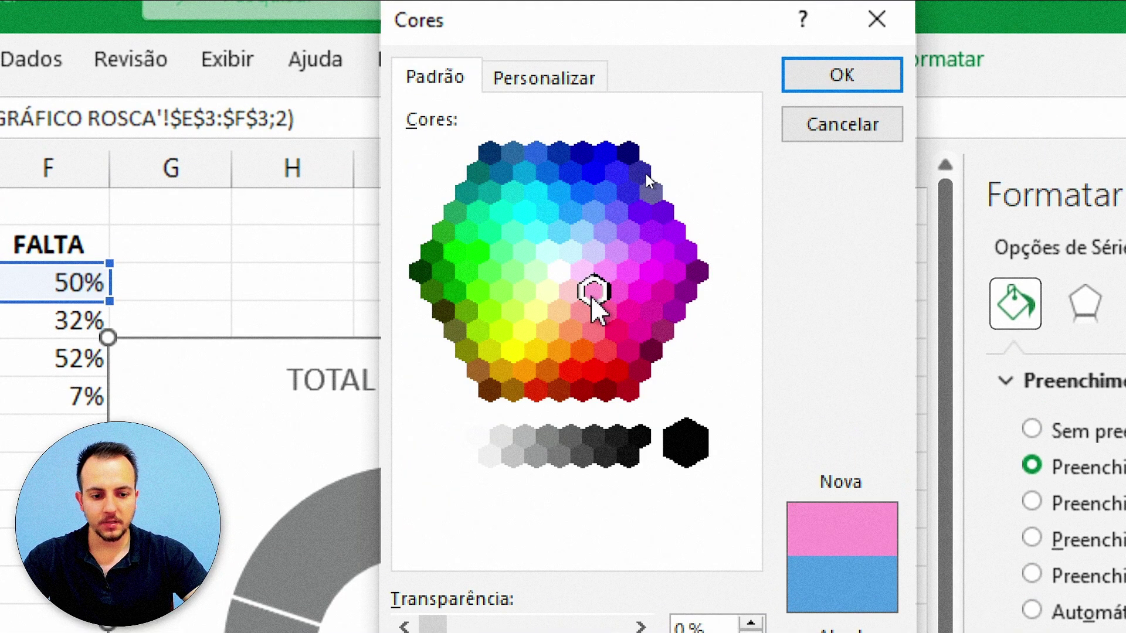
left_click(604, 309)
left_click(594, 291)
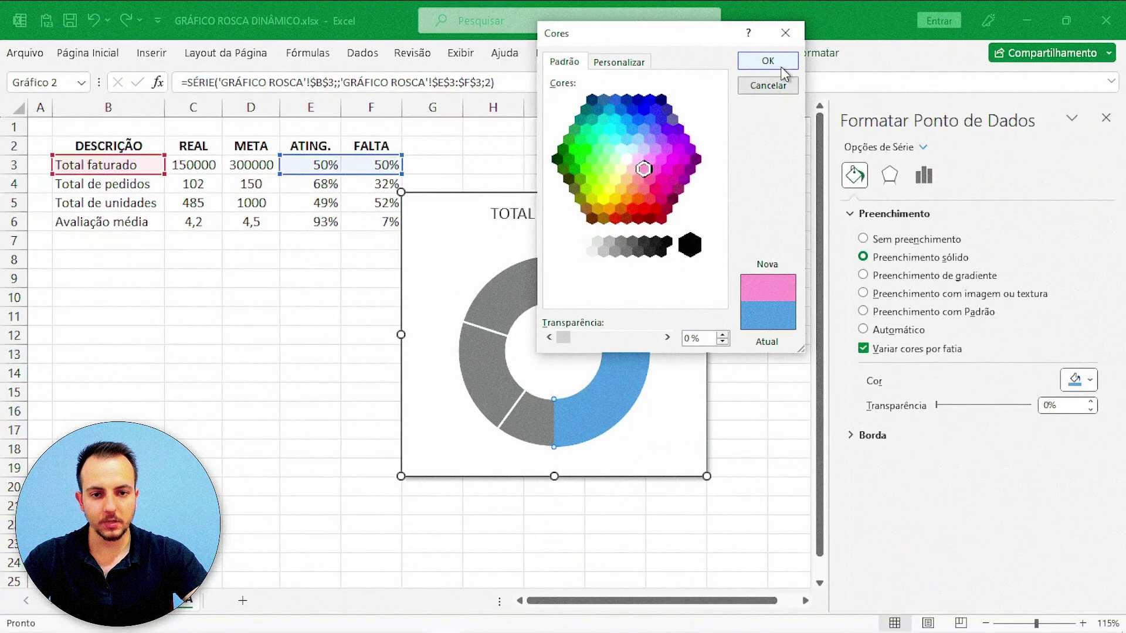
left_click(768, 61)
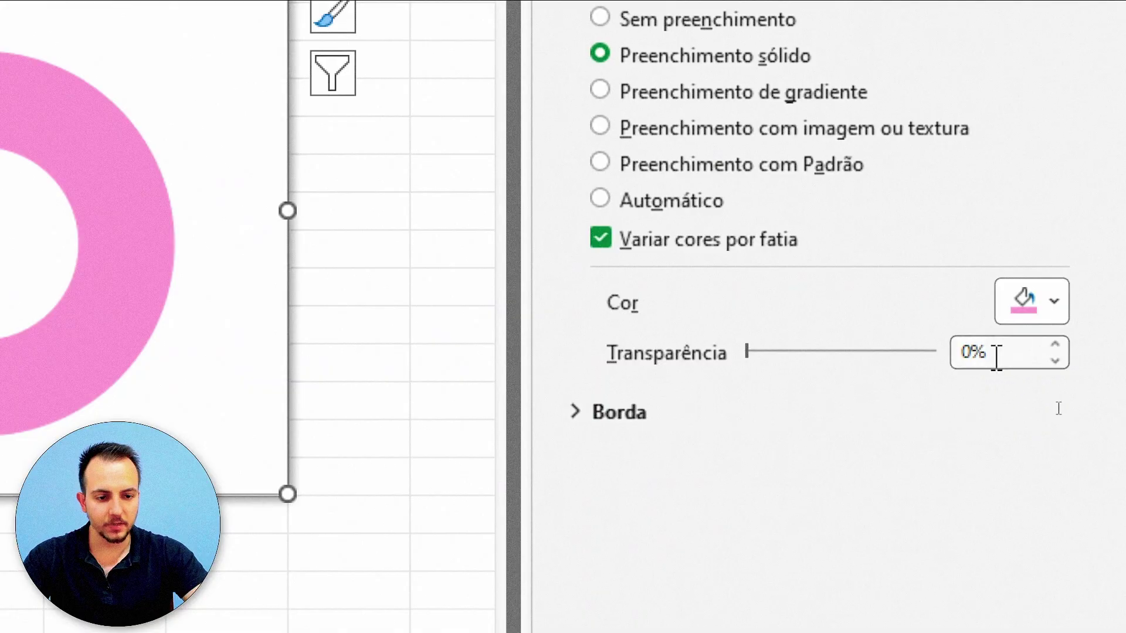
left_click_drag(747, 357, 774, 359)
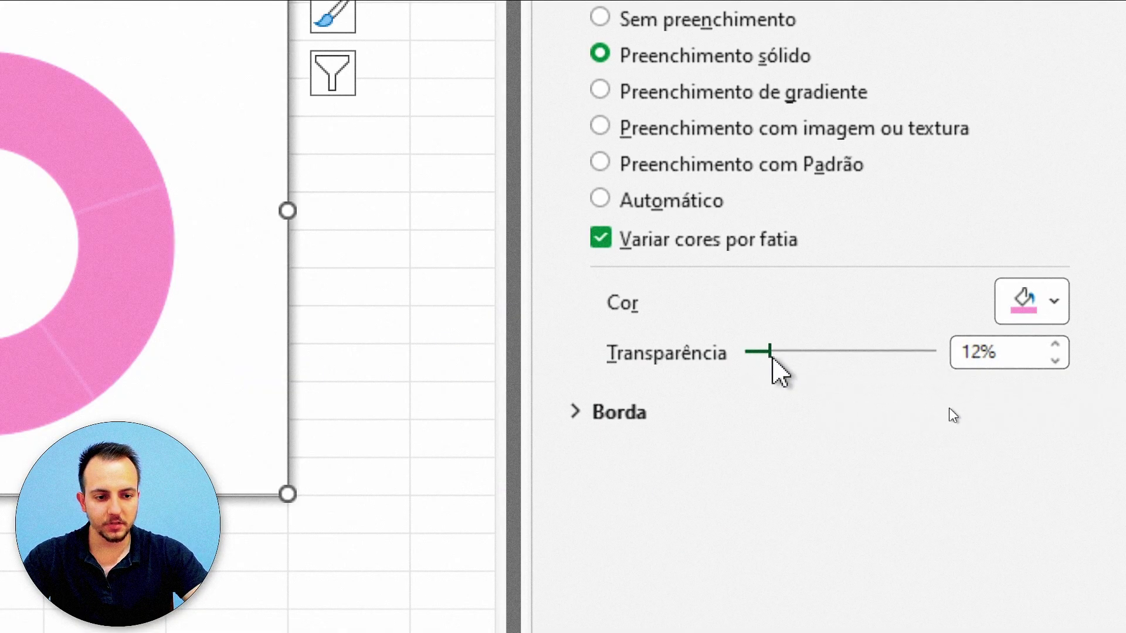
left_click(1057, 345)
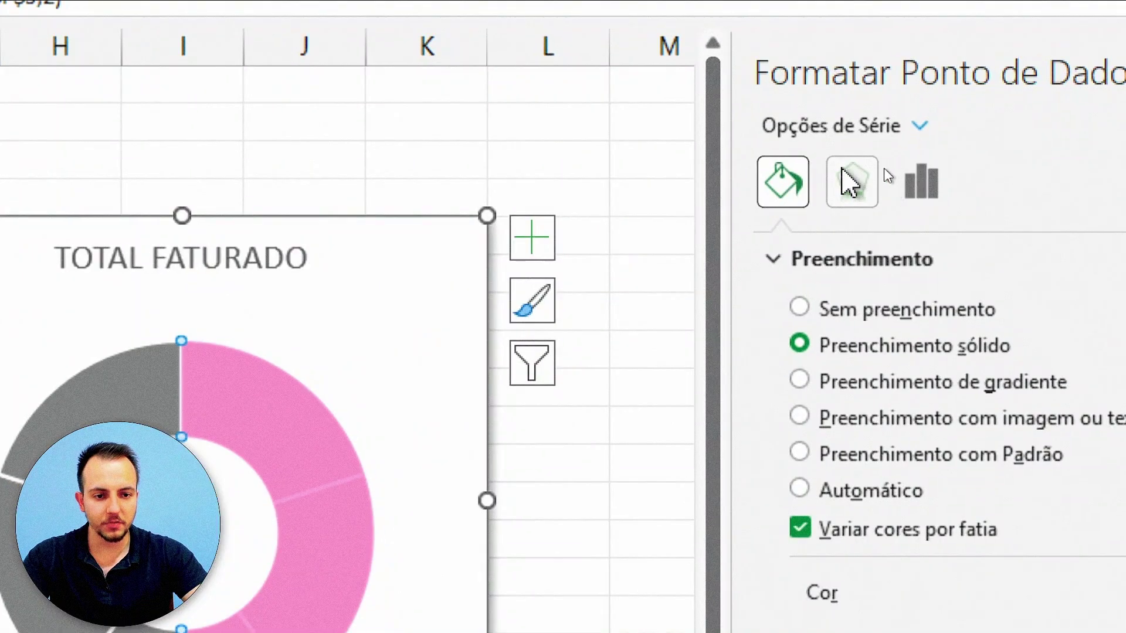
Step: Try an outer shadow preset on the pink slice alone, then undo it
left_click(890, 174)
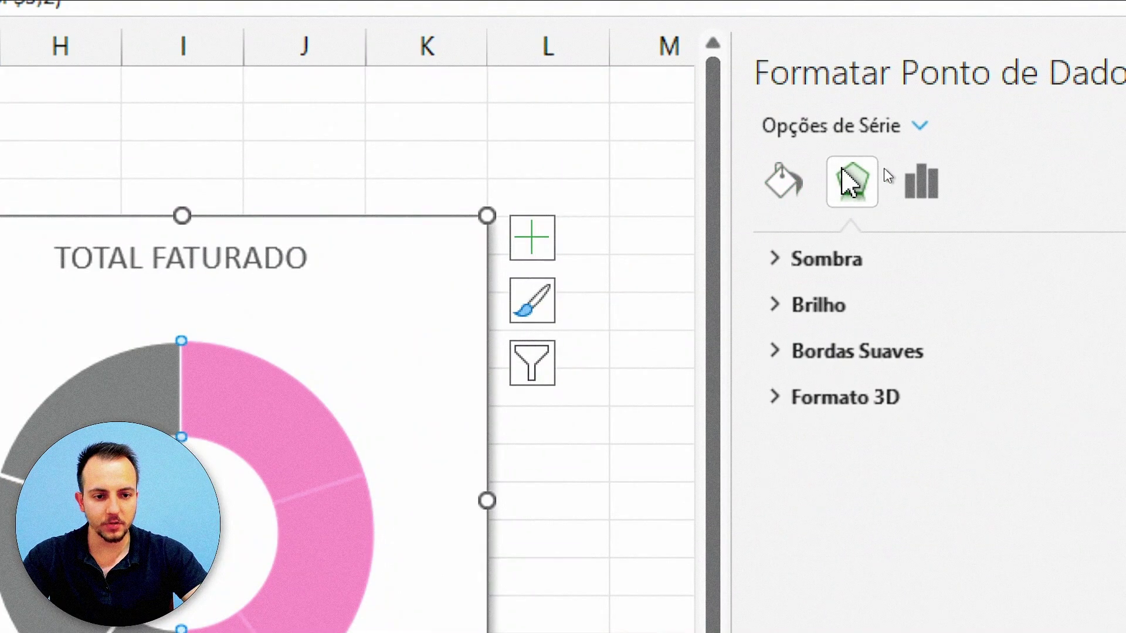
left_click(821, 259)
left_click(1047, 316)
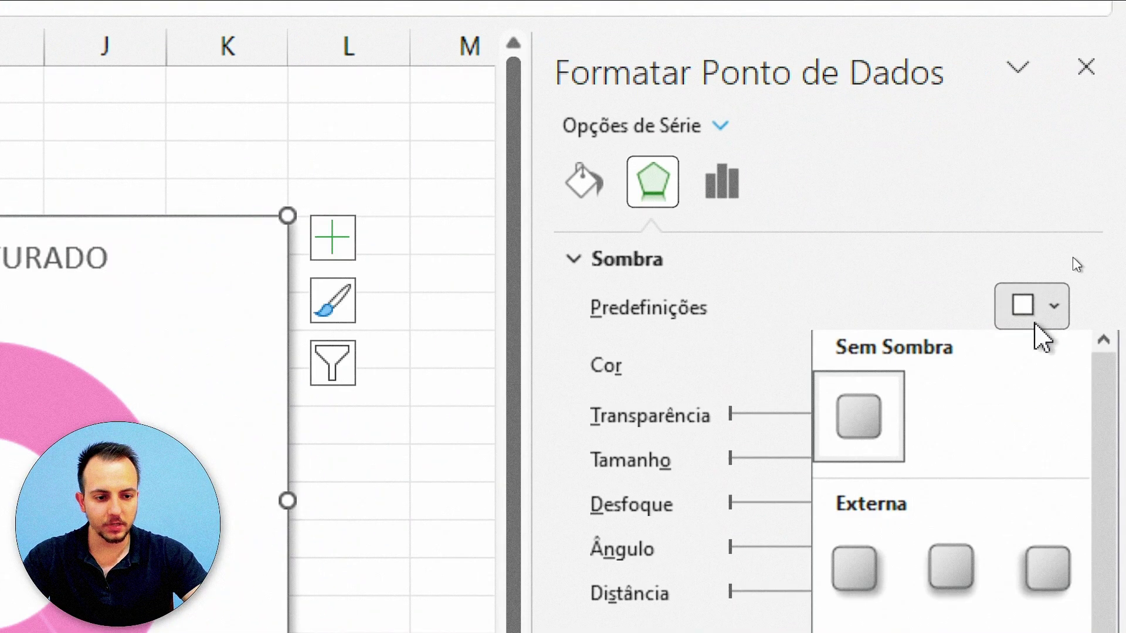
left_click(870, 556)
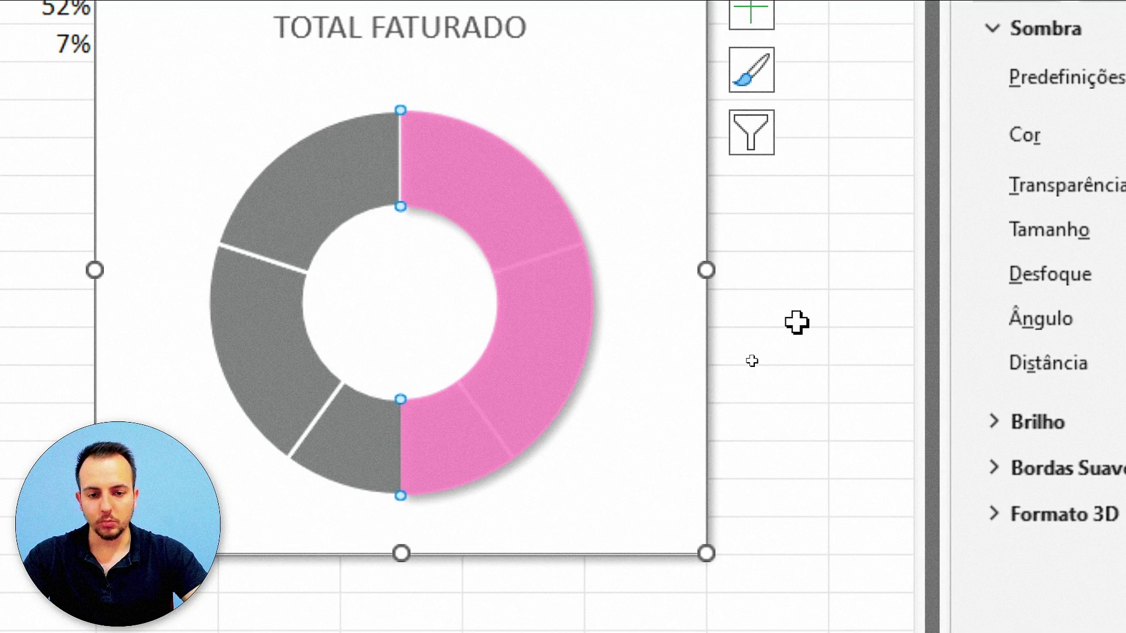
key("ctrl+z")
Step: Apply the outer shadow preset to the whole doughnut series: 60% transparency, 4 pt blur, 45°, 3 pt distance
left_click(820, 277)
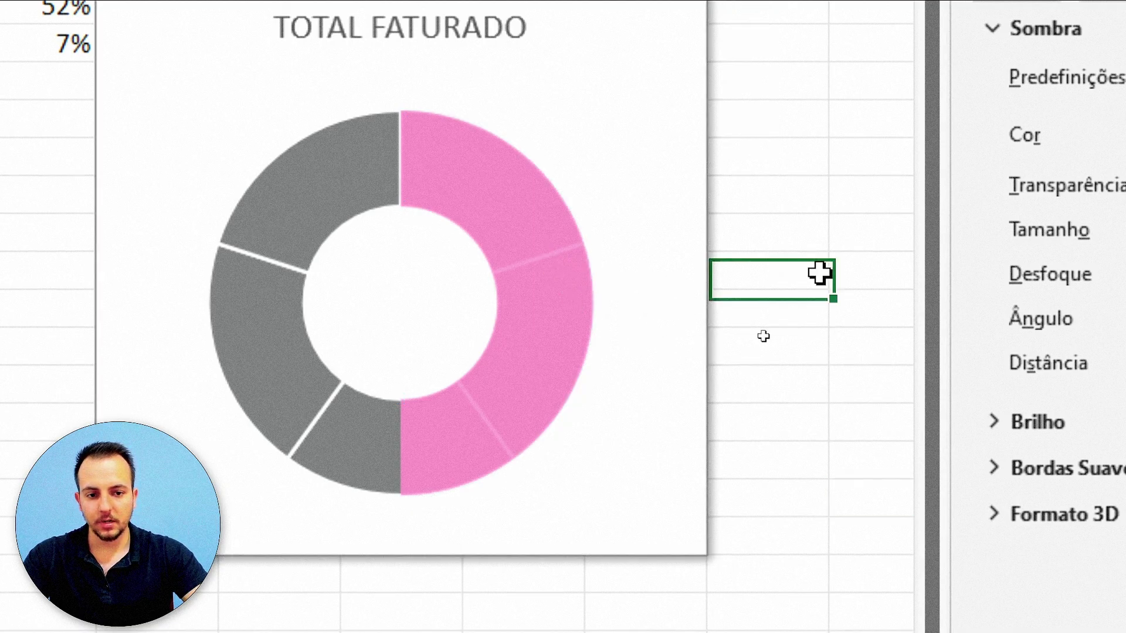
left_click(532, 231)
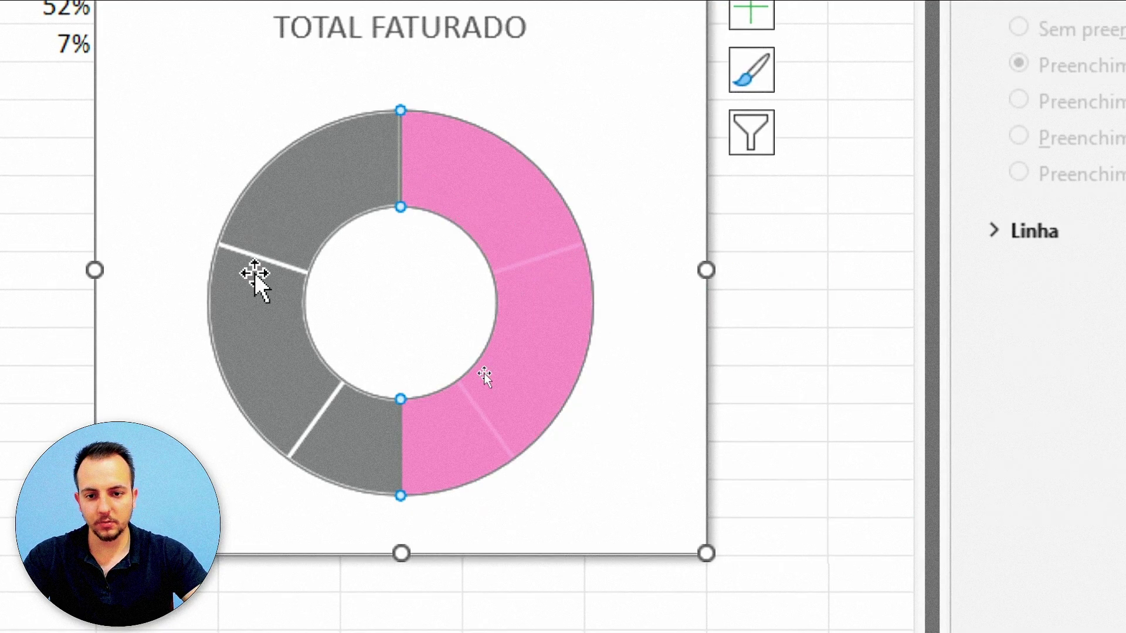
left_click(722, 105)
left_click(665, 118)
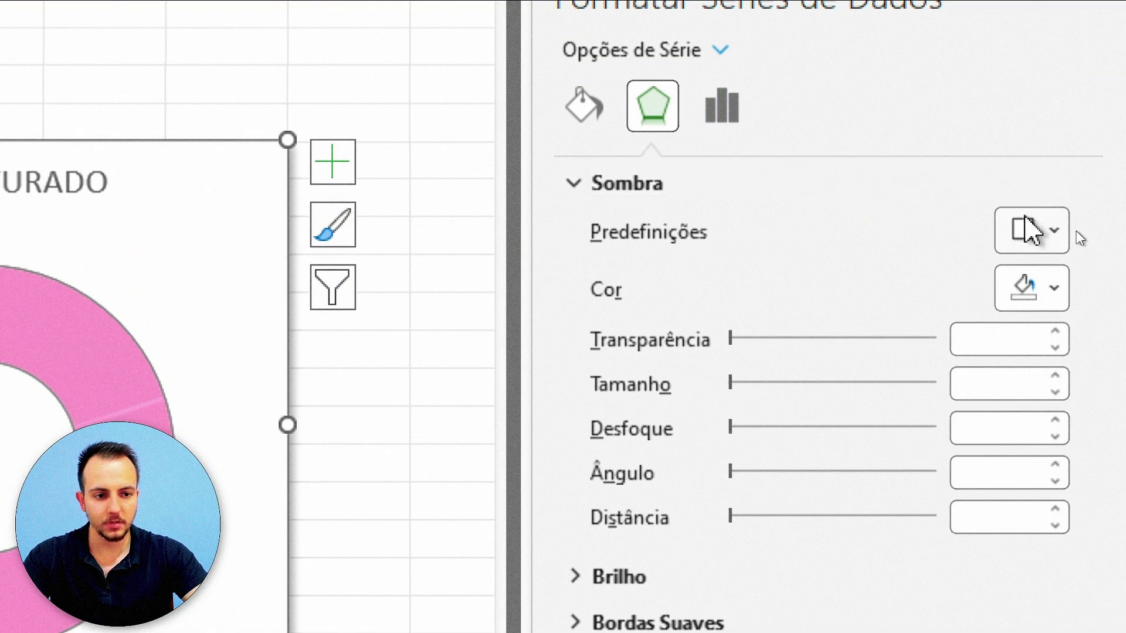
left_click(1026, 230)
left_click(856, 501)
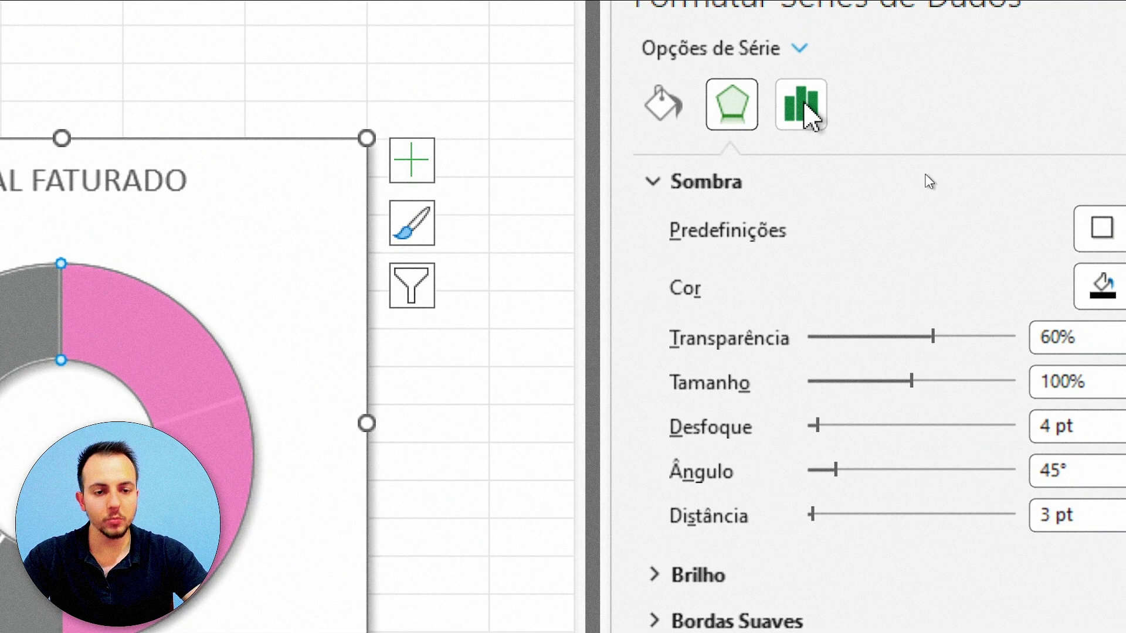
Step: Set the outer ring's doughnut hole size to 65%
left_click(805, 104)
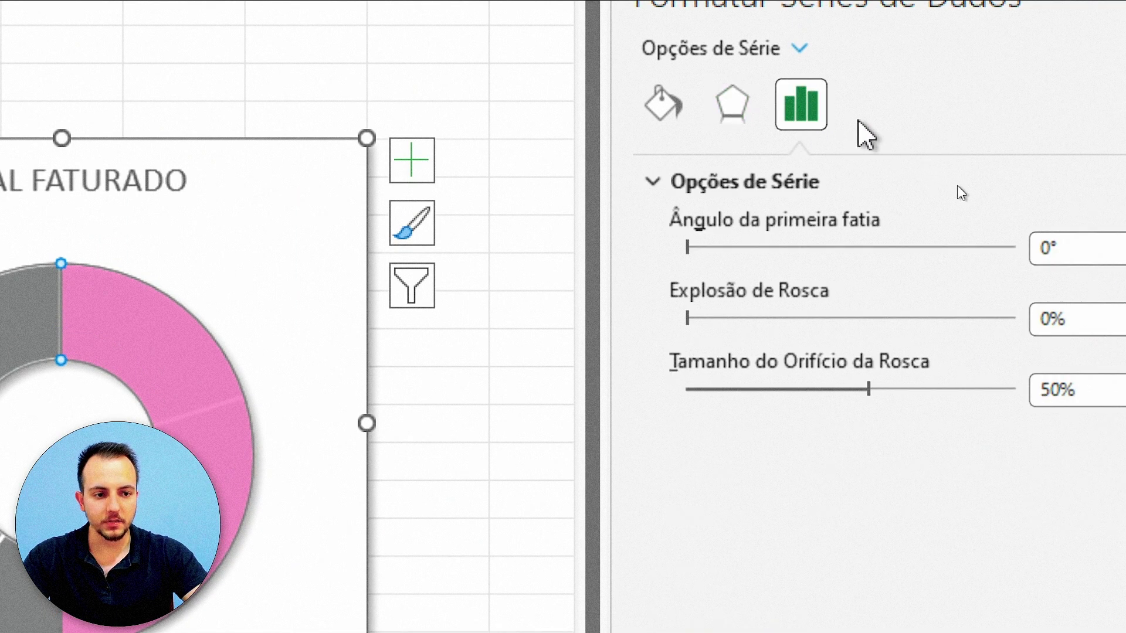
left_click_drag(869, 390, 802, 388)
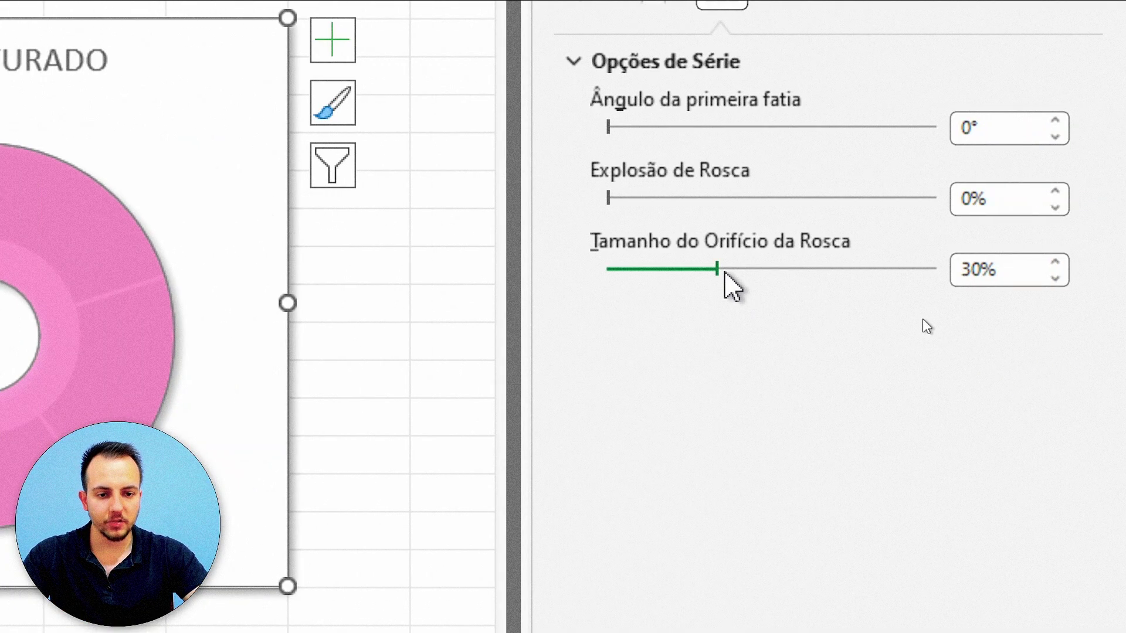
left_click_drag(725, 273, 863, 271)
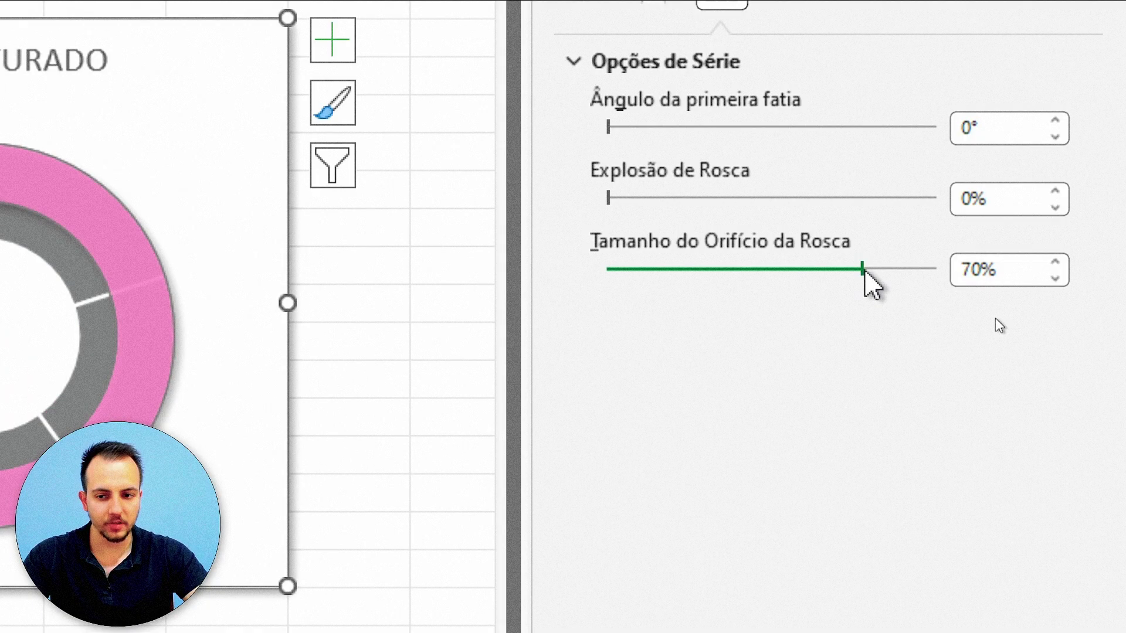
left_click(1055, 278)
left_click(1055, 278)
left_click(1054, 278)
left_click(1054, 278)
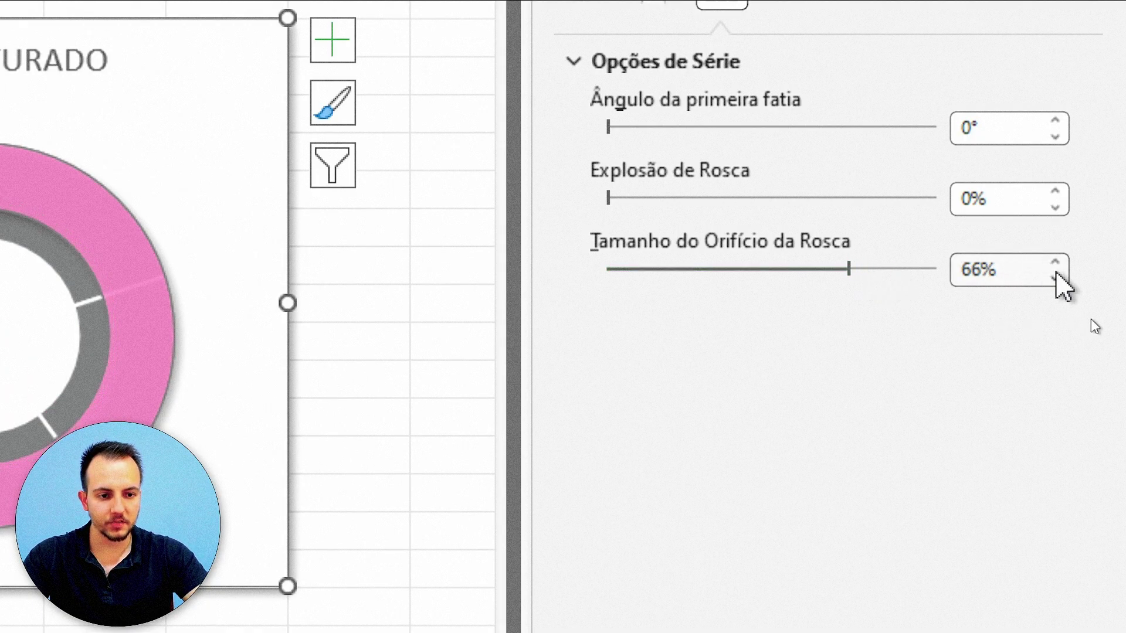
left_click(1054, 278)
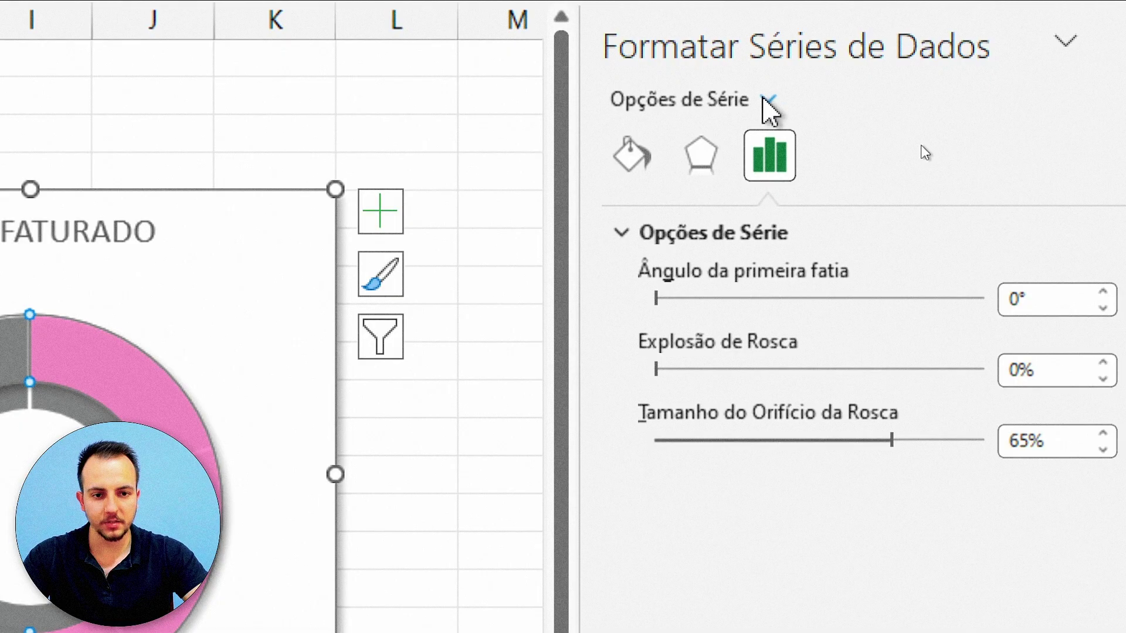
Step: Raise the inner Série1 ring's hole size to match, then close the formatting pane
left_click(767, 99)
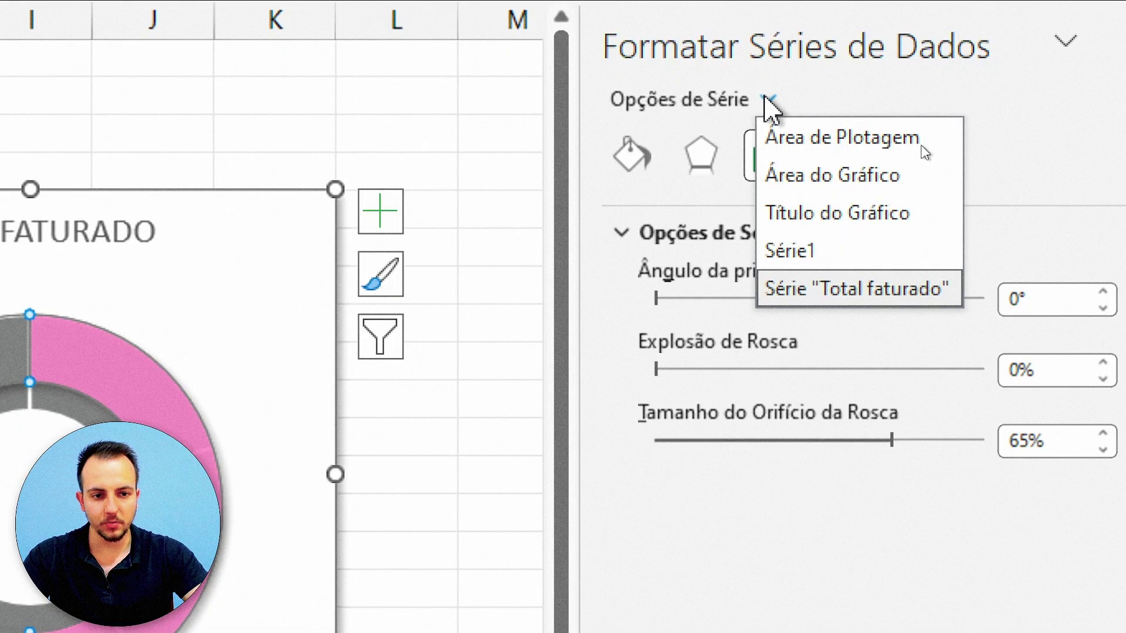
left_click(815, 249)
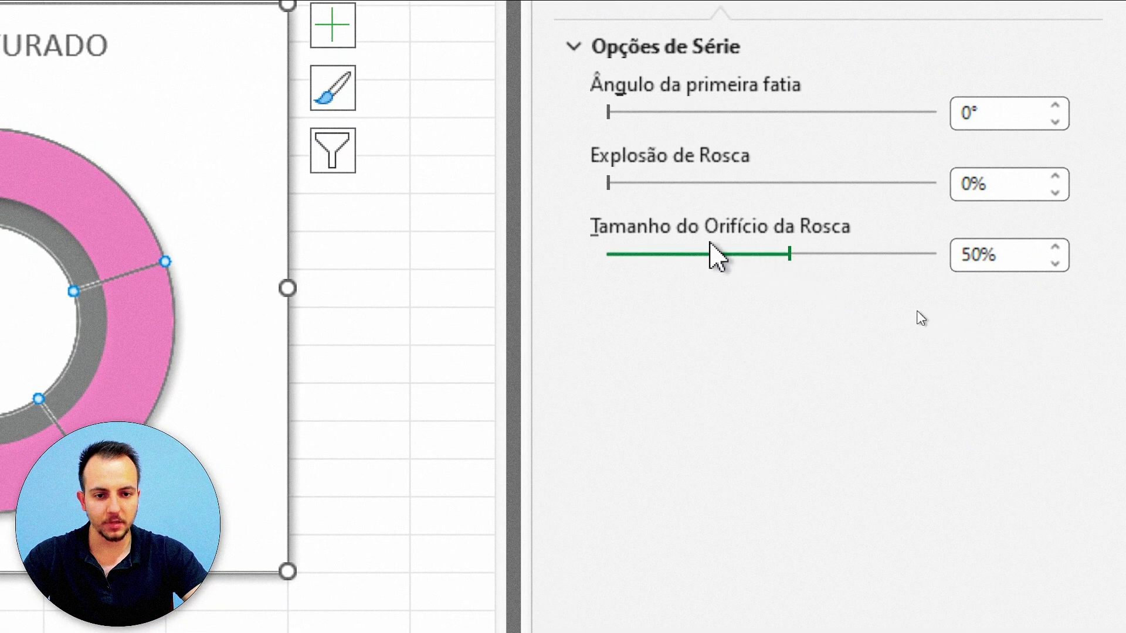
left_click(1055, 247)
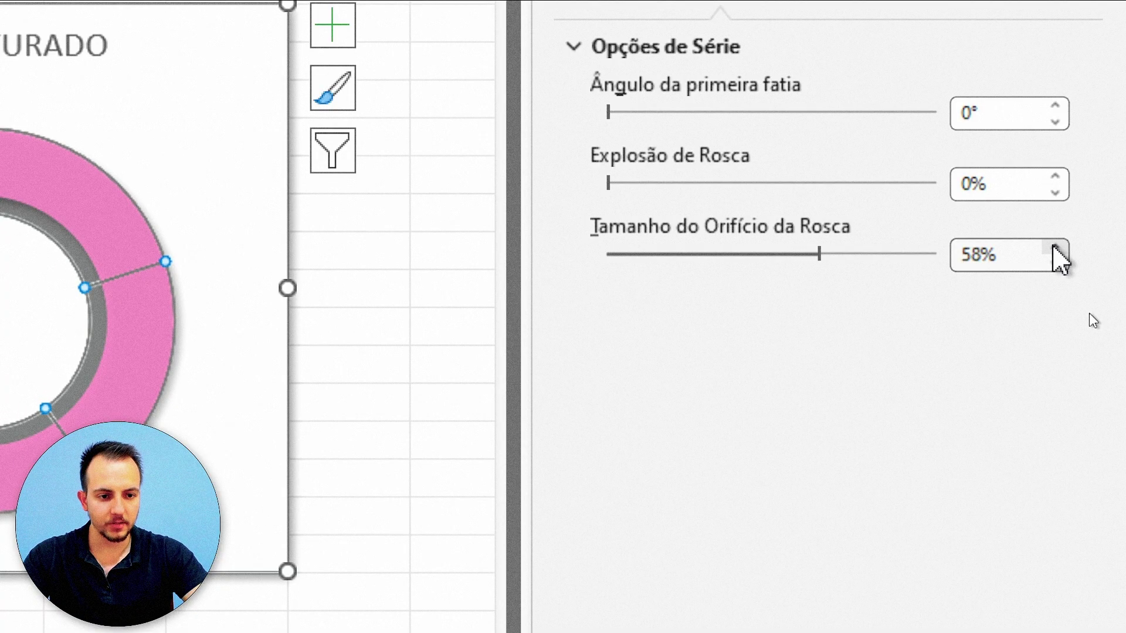
left_click(1055, 247)
left_click(1056, 247)
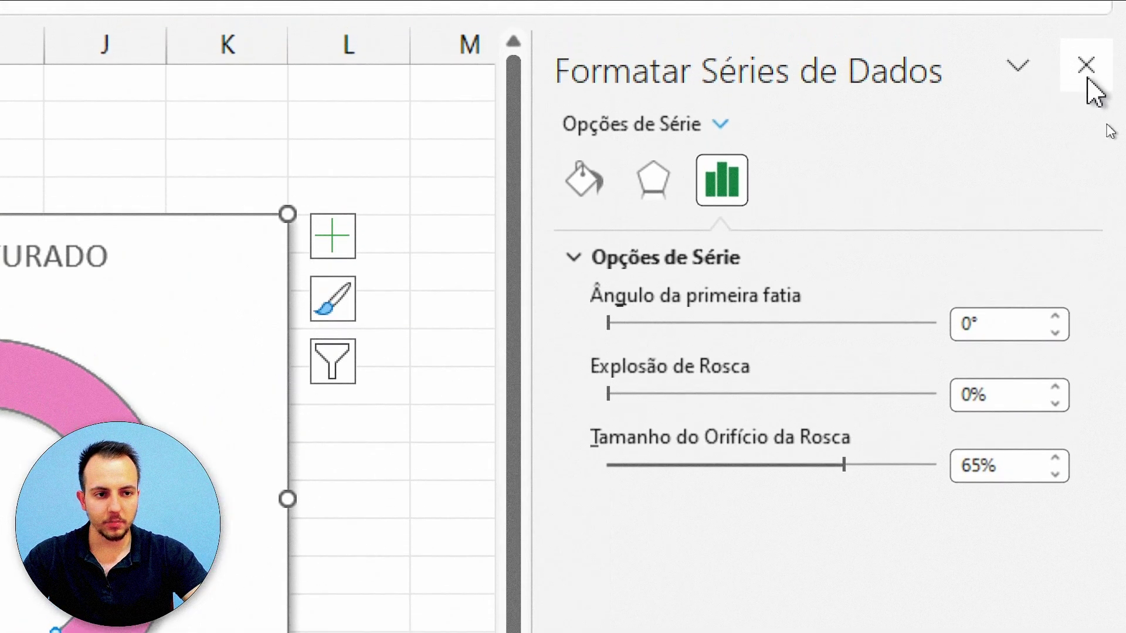
left_click(1083, 69)
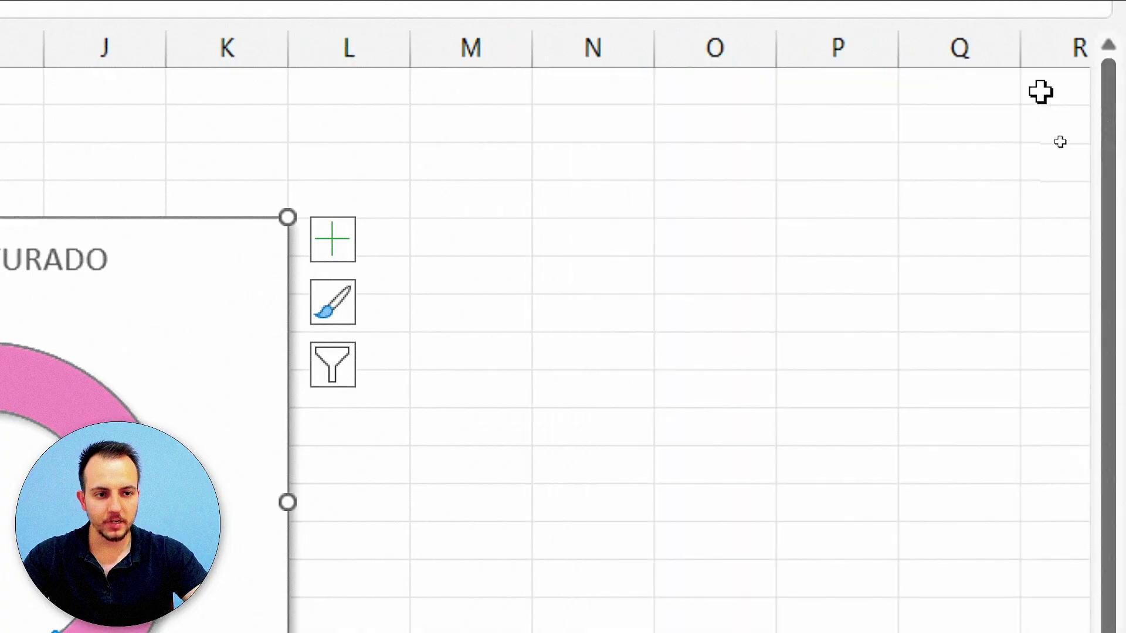
left_click(645, 354)
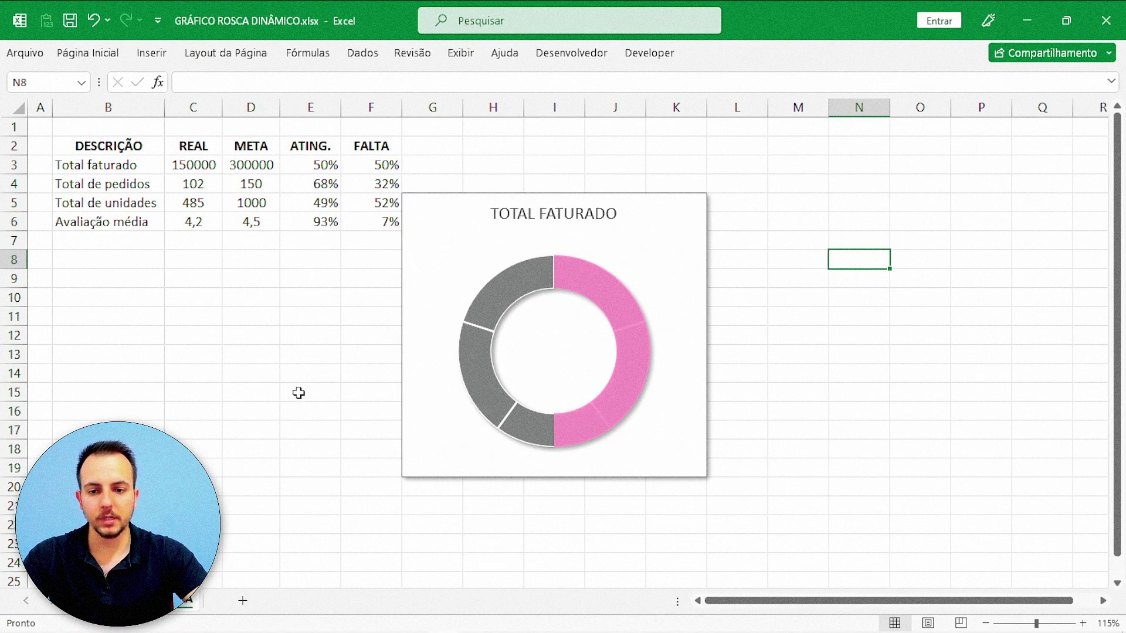
Step: Test Total faturado REAL values 200000, 175000, 300000 and 25000 in C3 against the ring
left_click(209, 159)
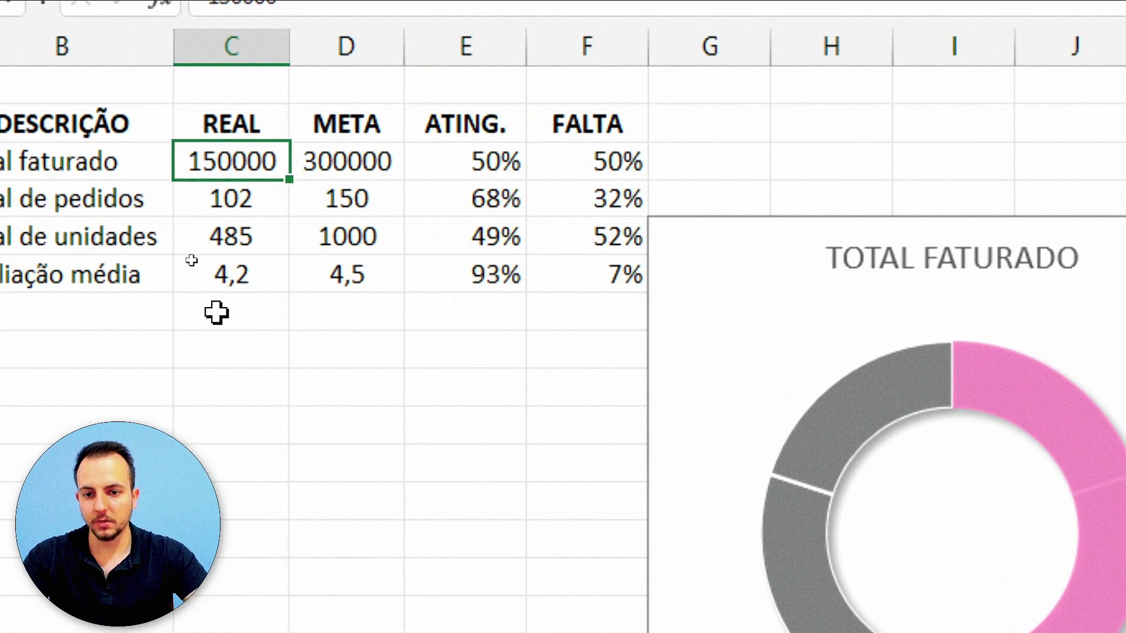
type("20")
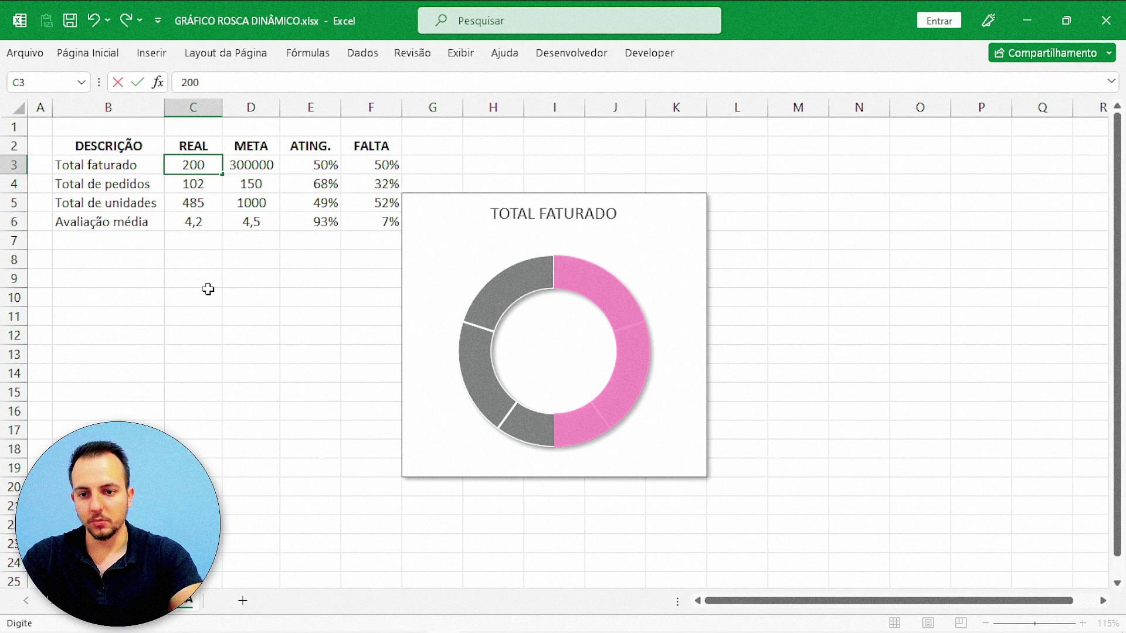
type("000")
key("ctrl+Return")
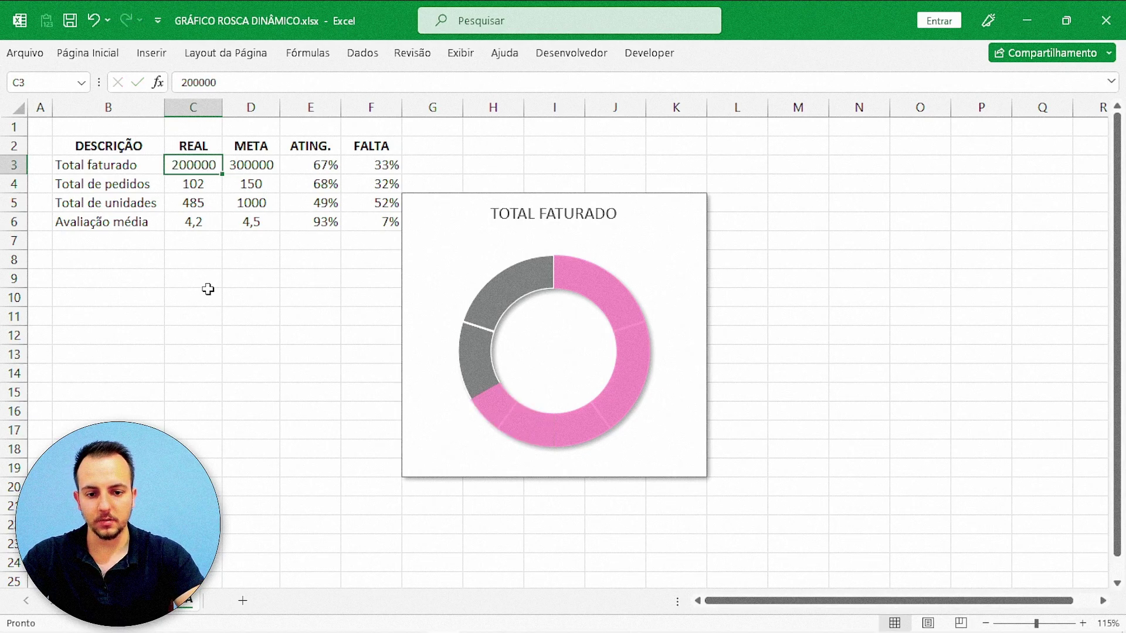
type("175")
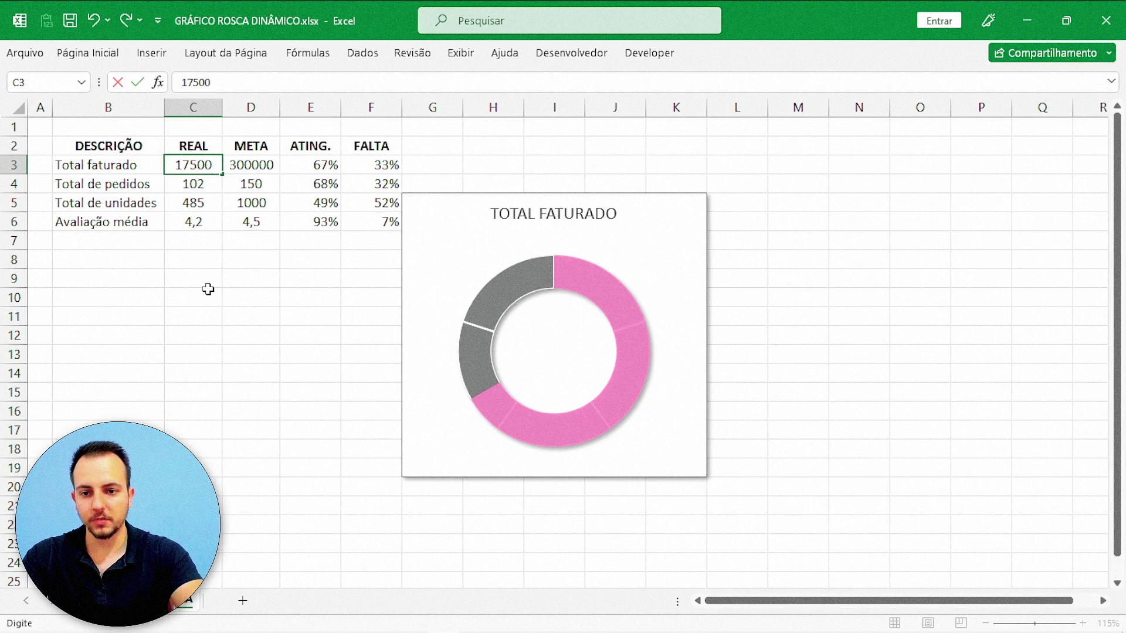
key("ctrl+Return")
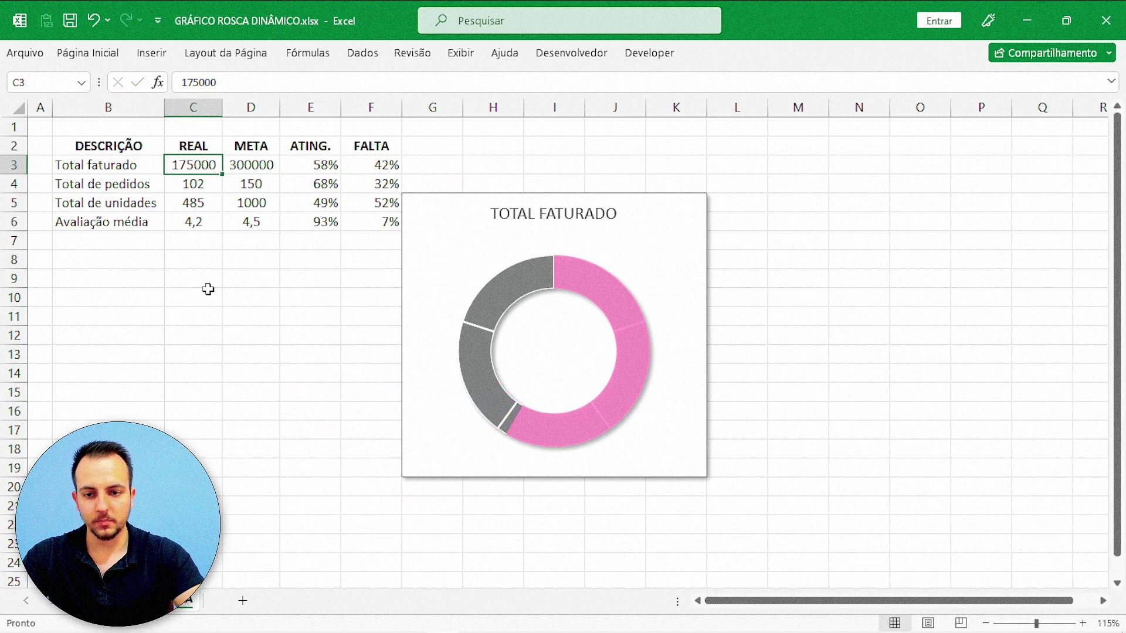
type("00")
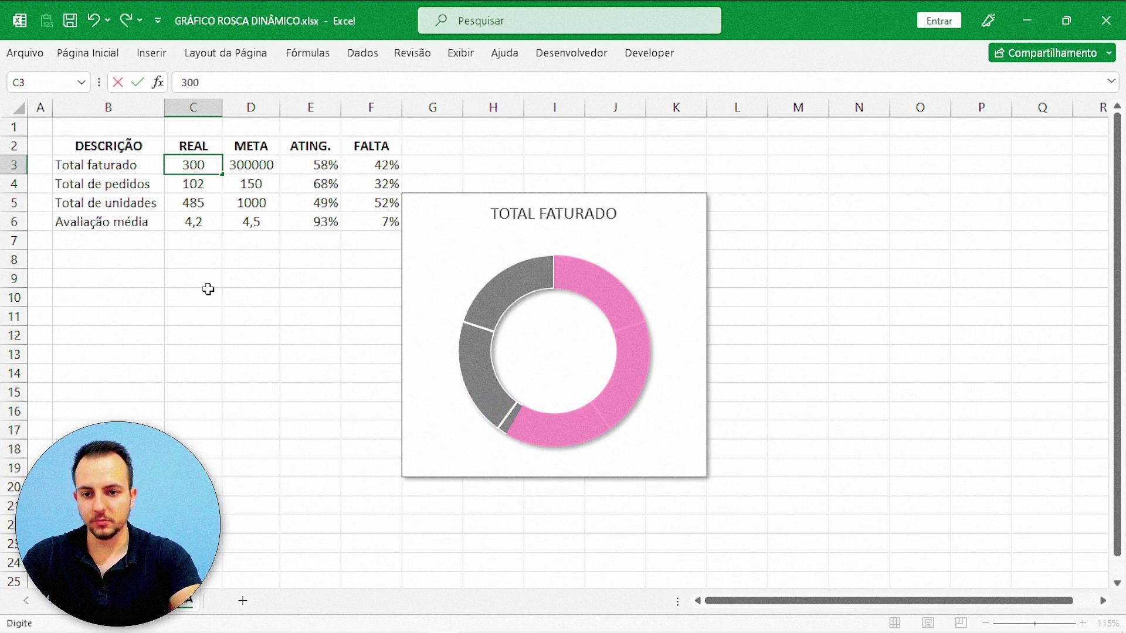
key("ctrl+Return")
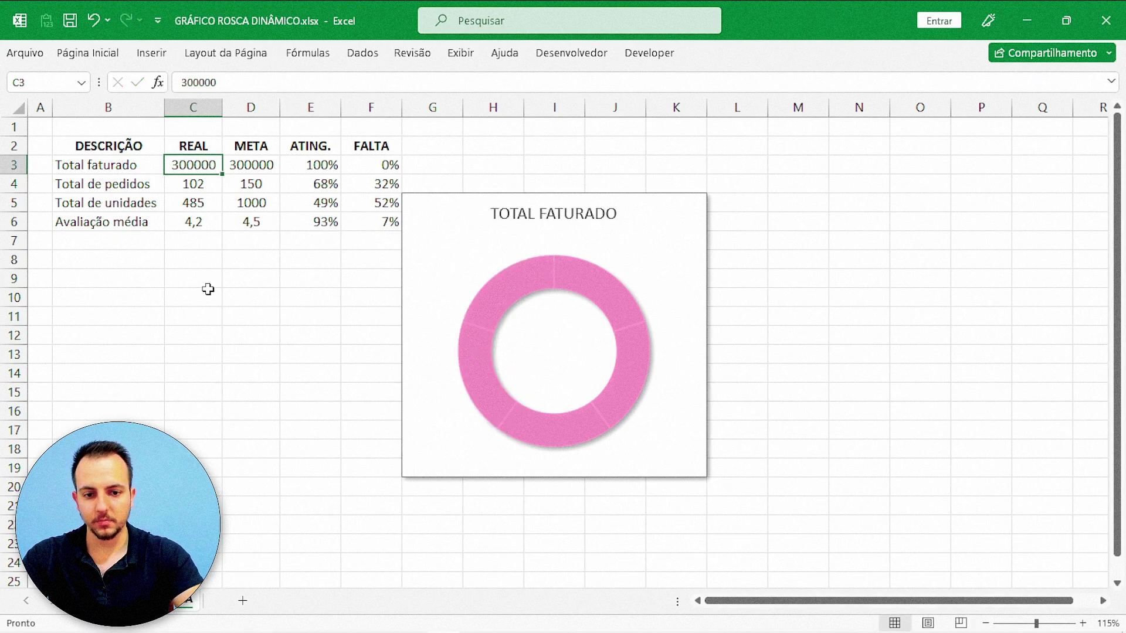
type("25")
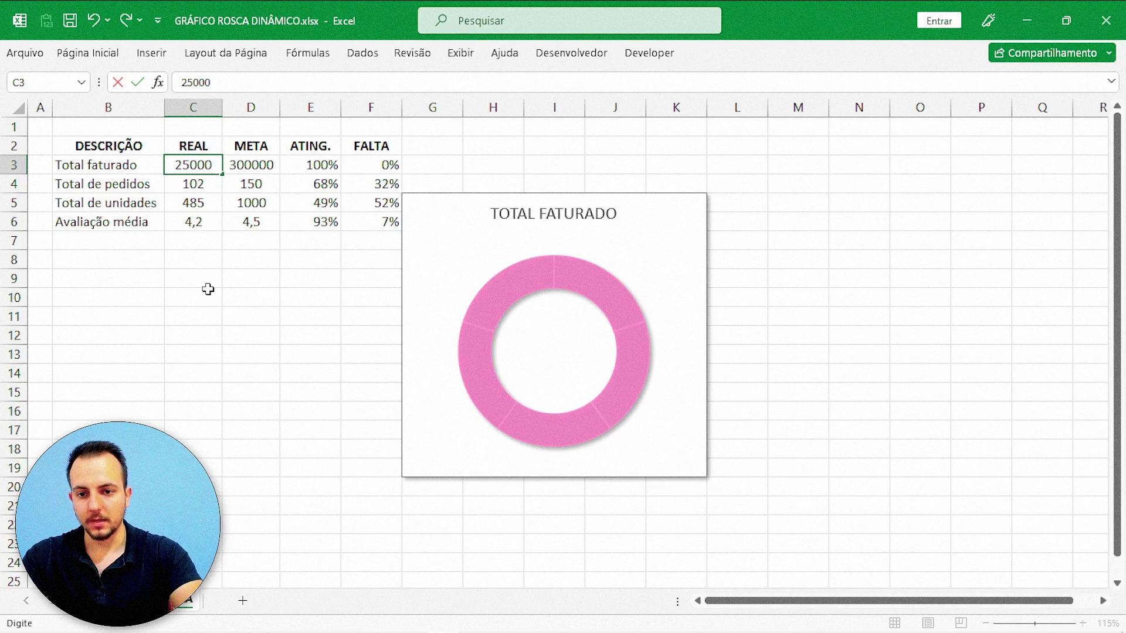
key("ctrl+Return")
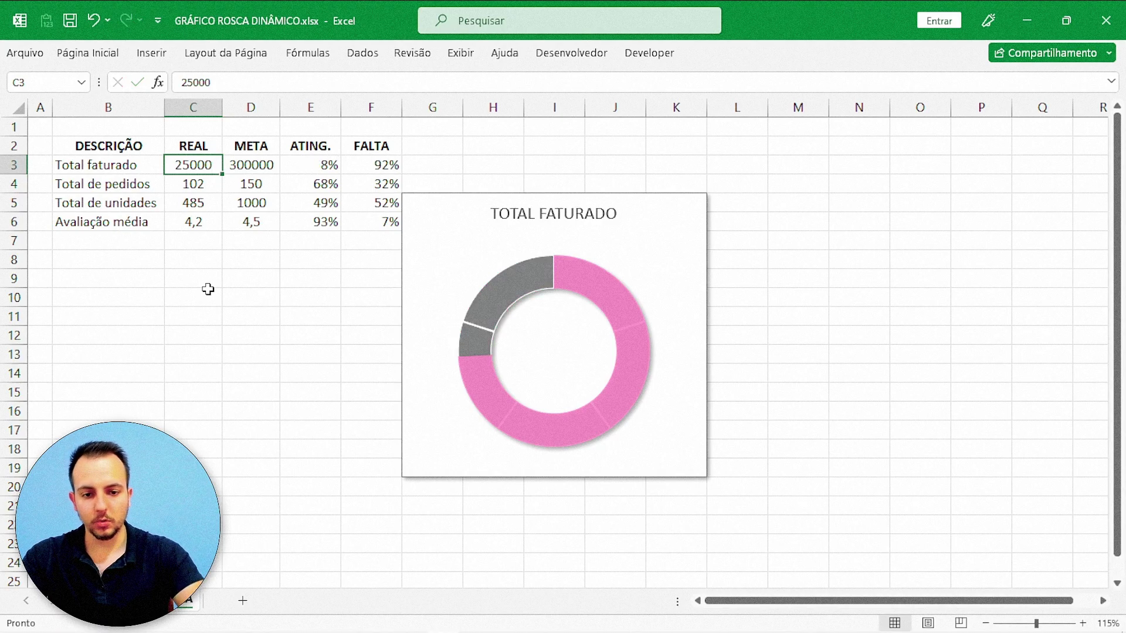
Step: Settle Total faturado REAL at 175000 (58% achieved, 42% remaining) and select the chart
type("2")
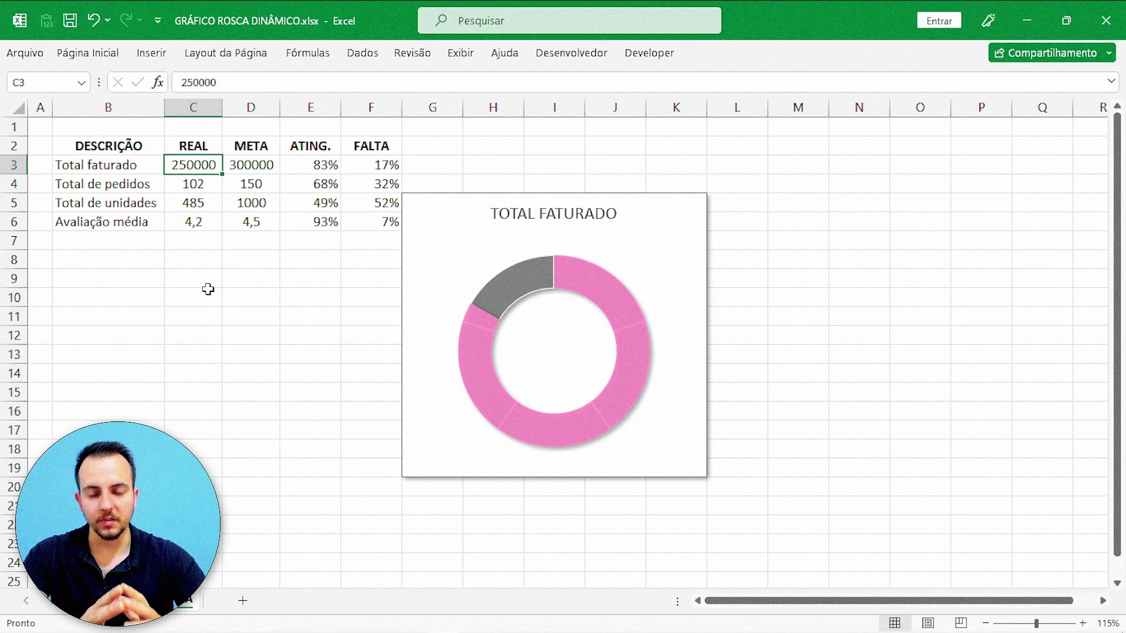
type("17")
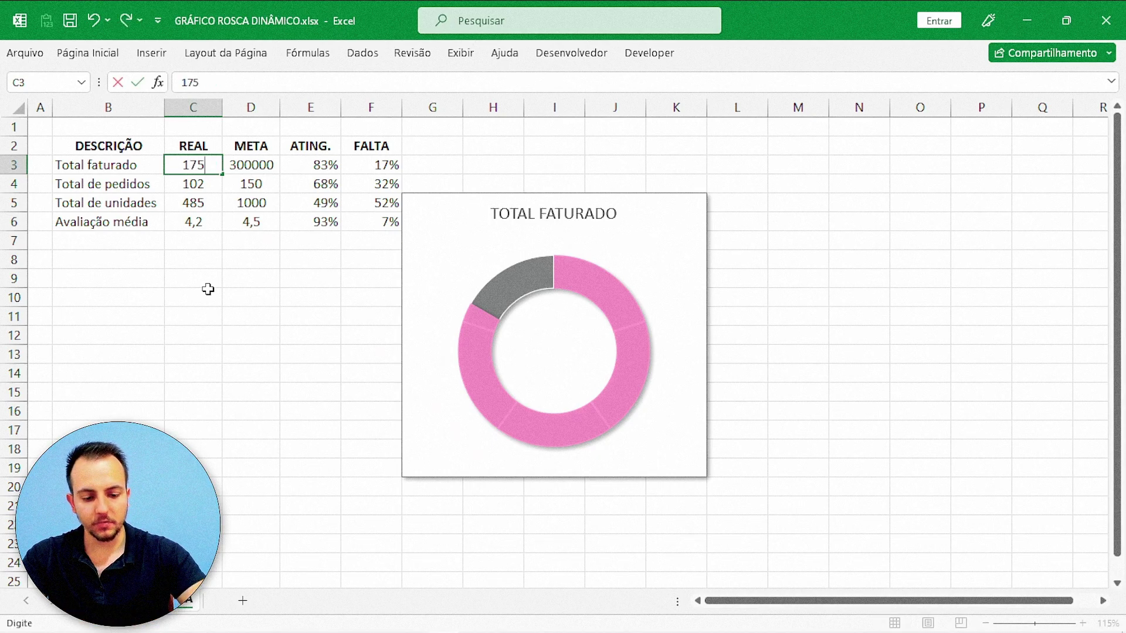
type("000")
key("Return")
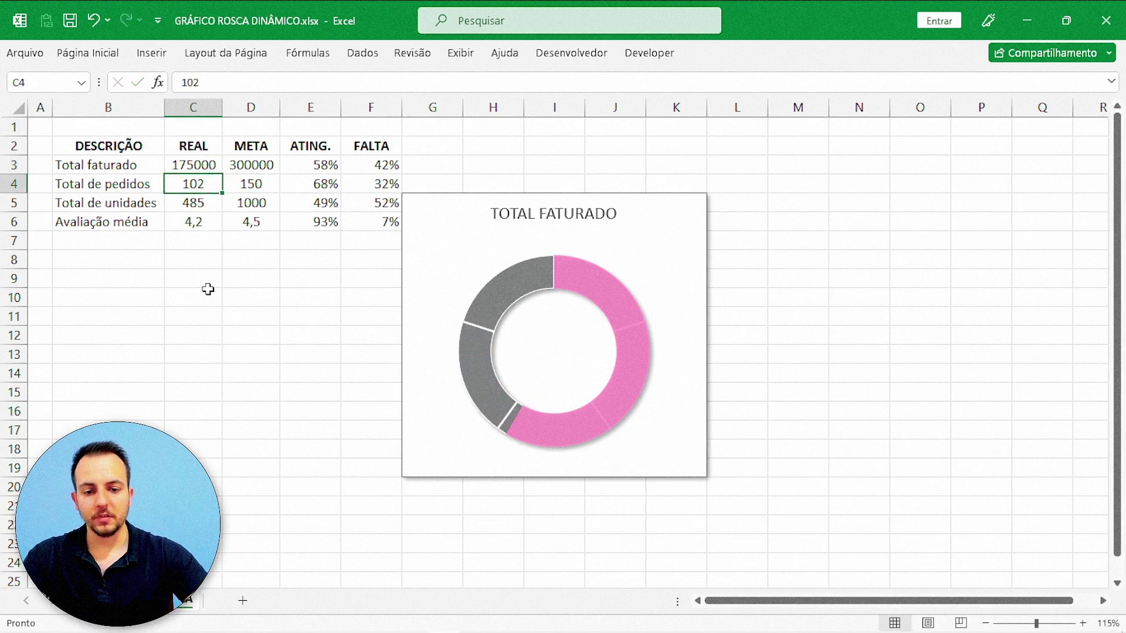
left_click(419, 249)
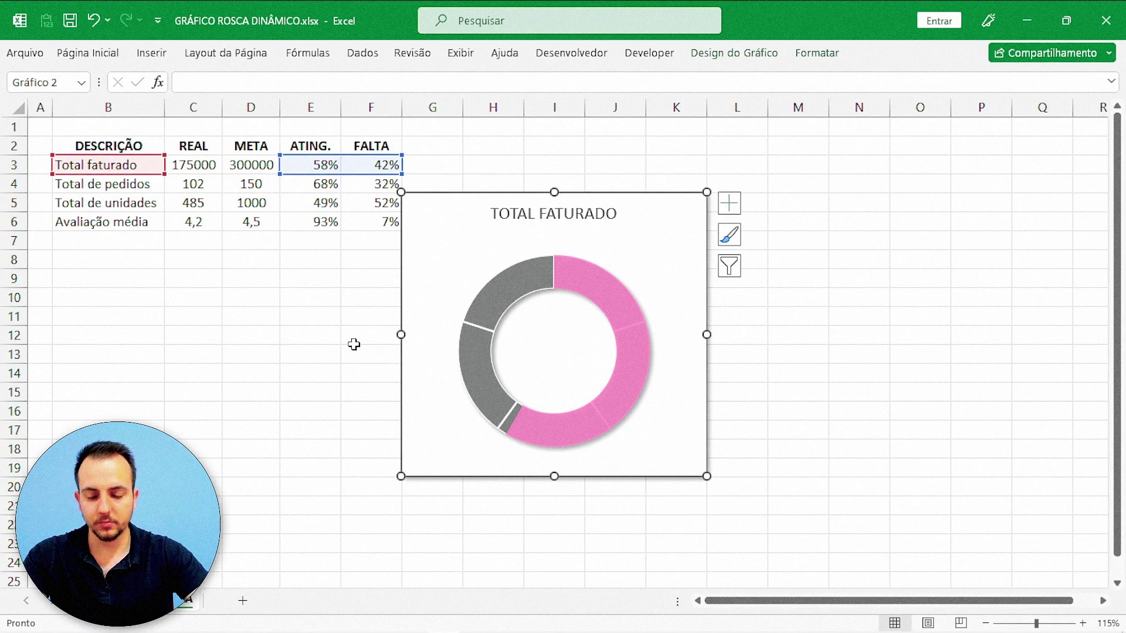
Step: Paste a copy of the doughnut chart beside the original at N4
key("ctrl+c")
left_click(845, 185)
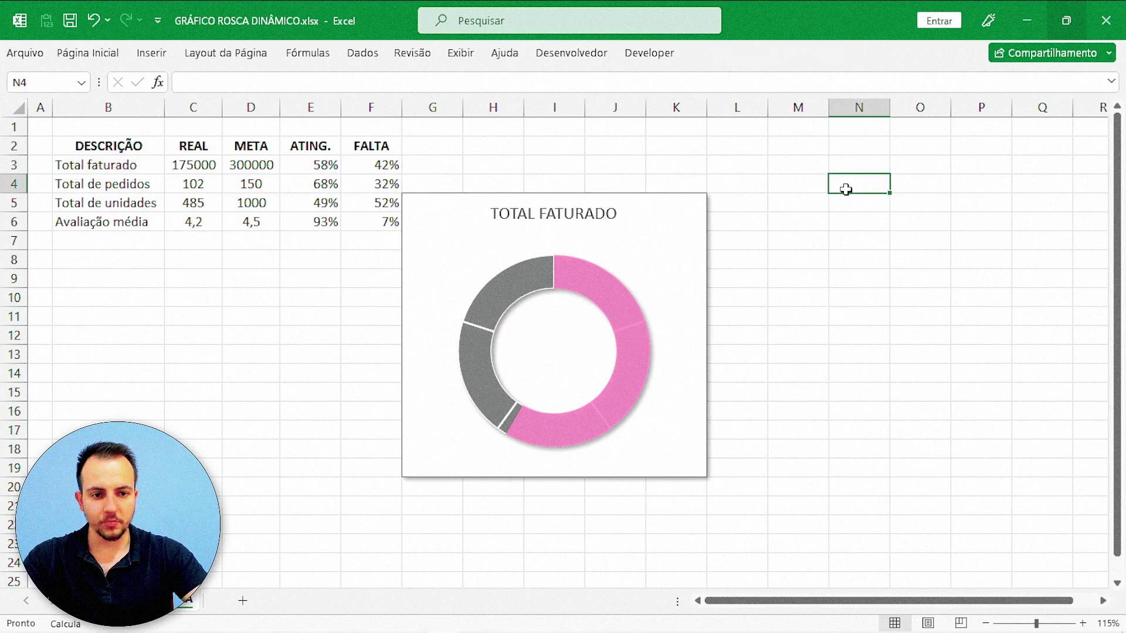
key("ctrl+v")
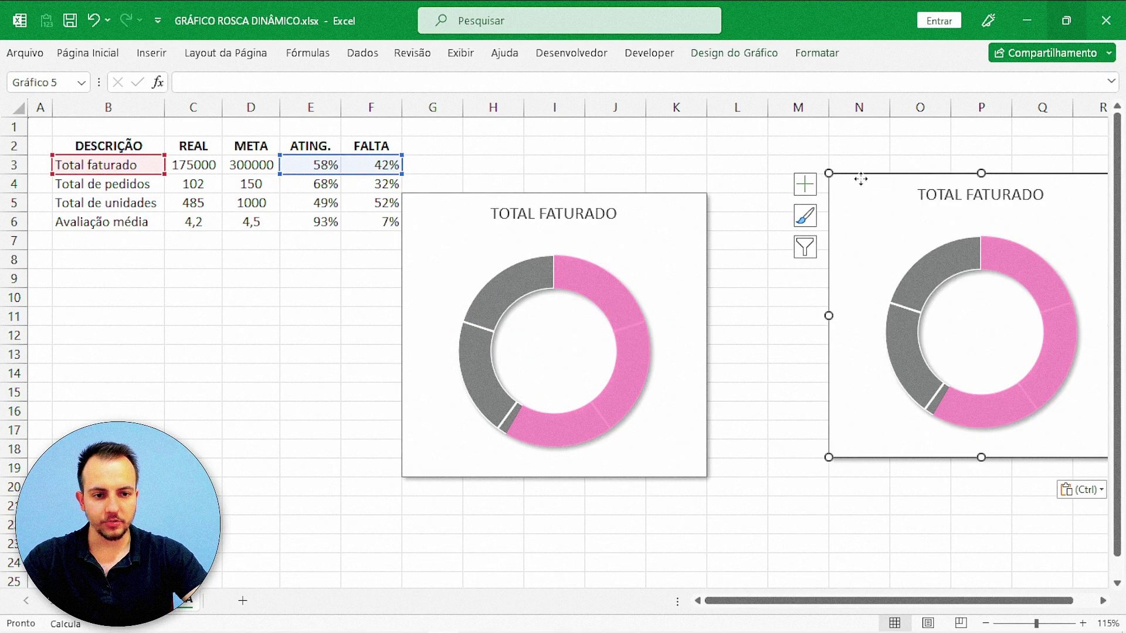
left_click_drag(857, 184, 800, 201)
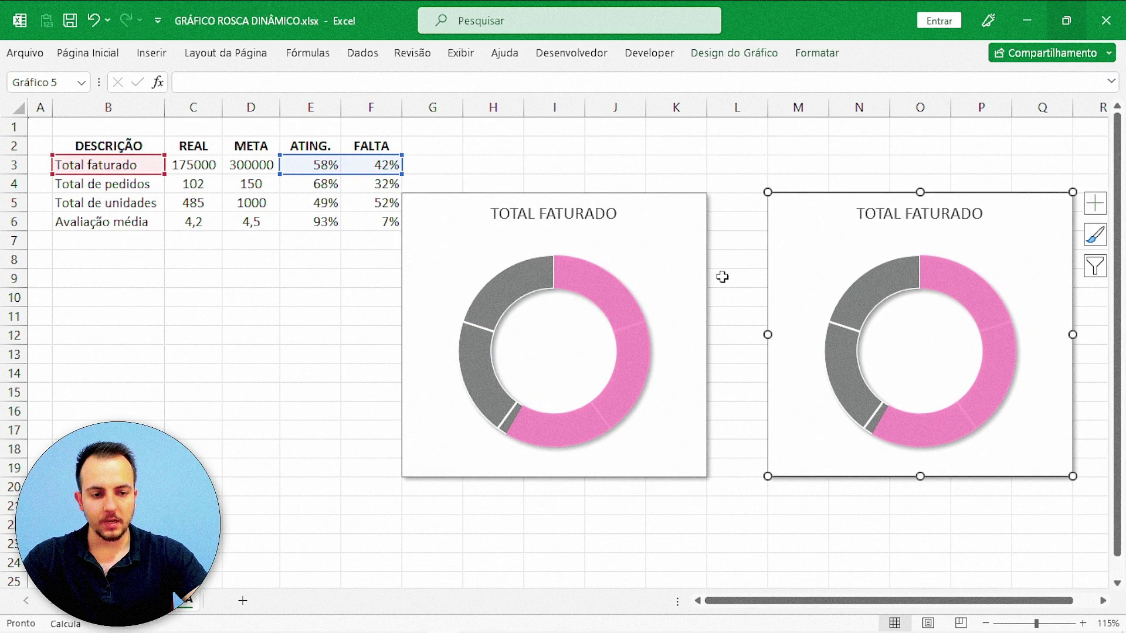
left_click(740, 523)
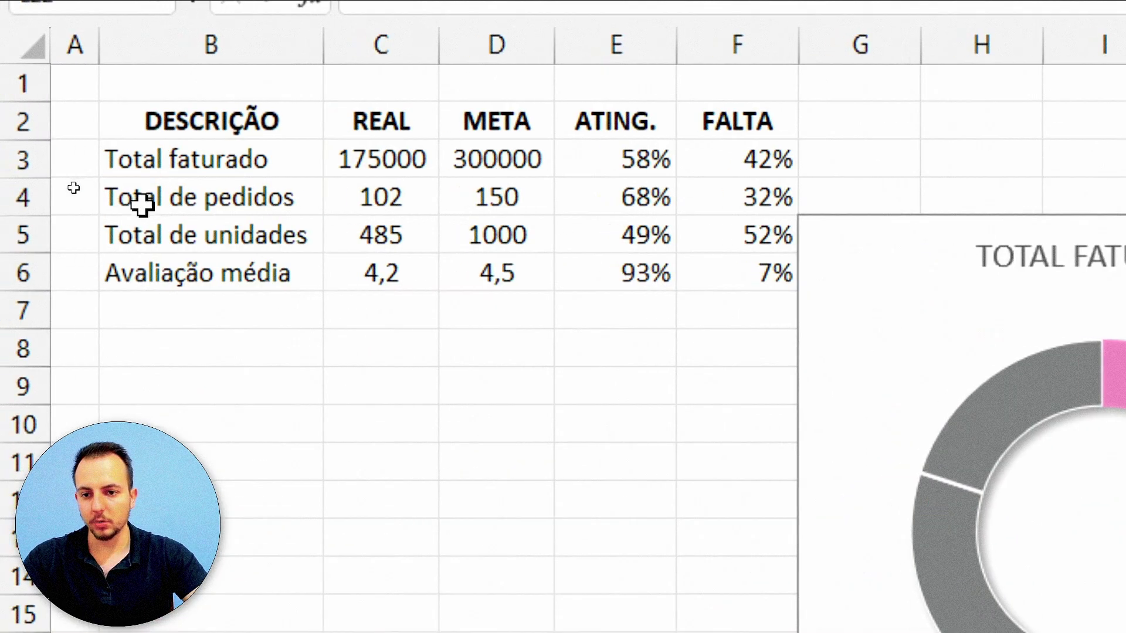
Step: Highlight the Total de pedidos, Total de unidades and Avaliação média rows in the KPI table
left_click_drag(142, 204, 1056, 196)
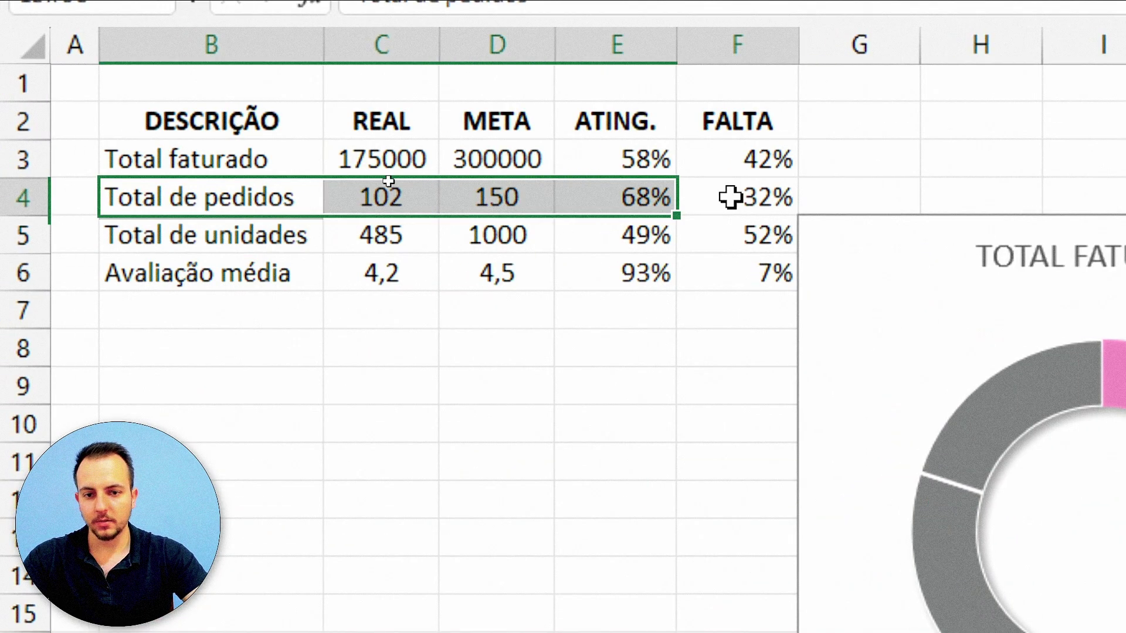
left_click(252, 241)
left_click(226, 274)
left_click_drag(226, 280, 762, 273)
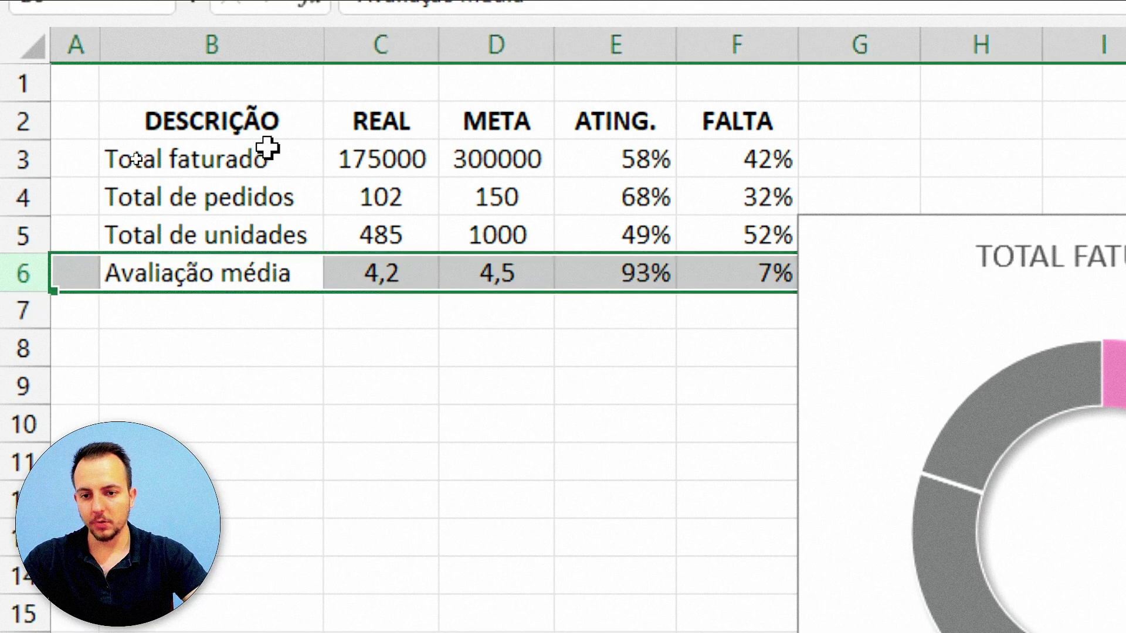
left_click(264, 156)
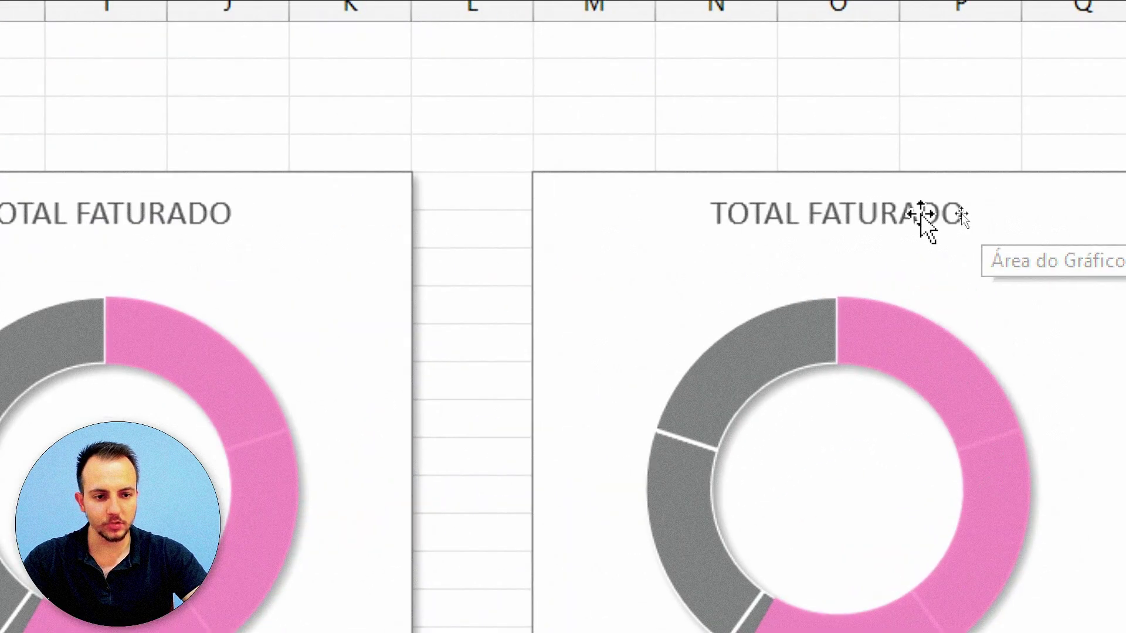
Step: Retitle the copied chart from TOTAL FATURADO to TOTAL DE PEDIDOS
left_click(925, 218)
double_click(893, 224)
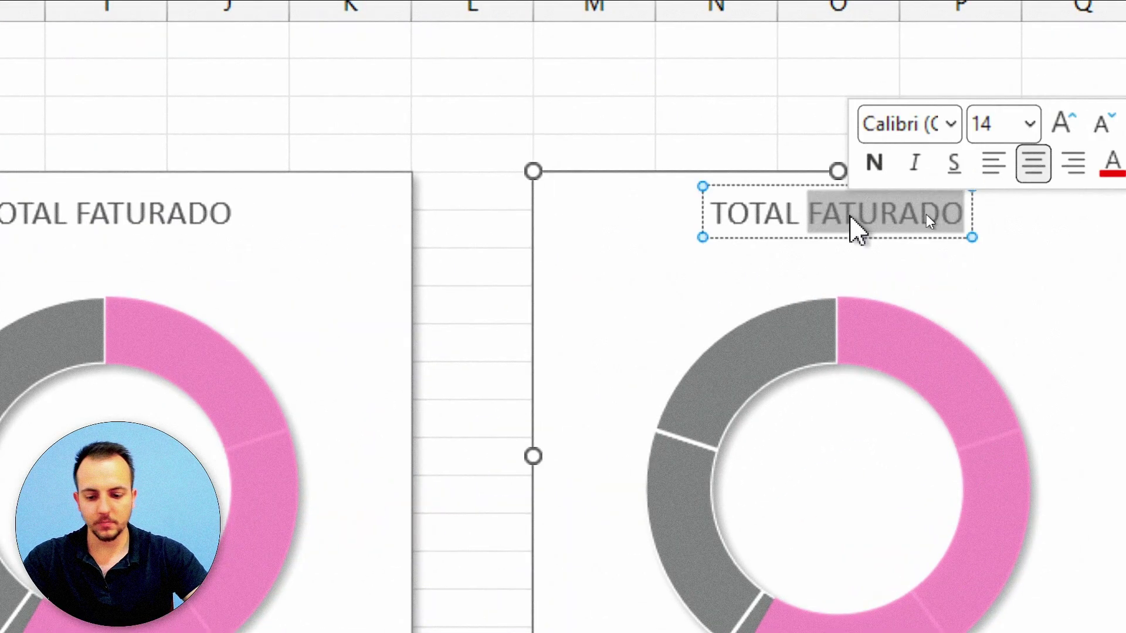
type("DE PEDIDOS")
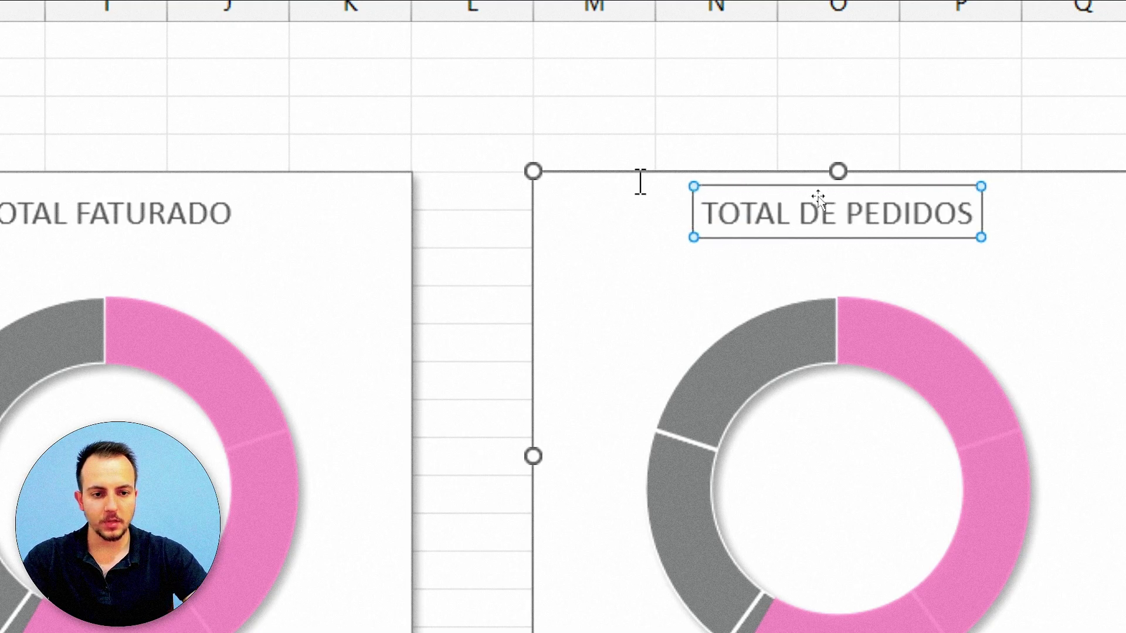
left_click(626, 170)
Step: Repoint the copied chart's series to name B4 and values E4:F4 (Total de pedidos, 68% / 32%)
right_click(639, 179)
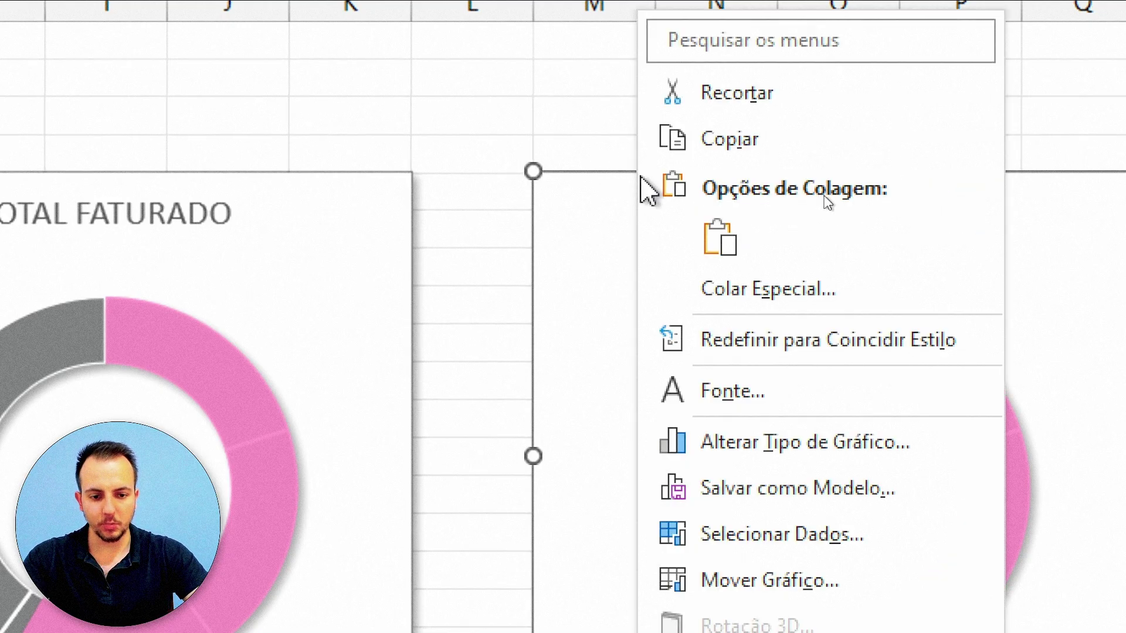
left_click(799, 548)
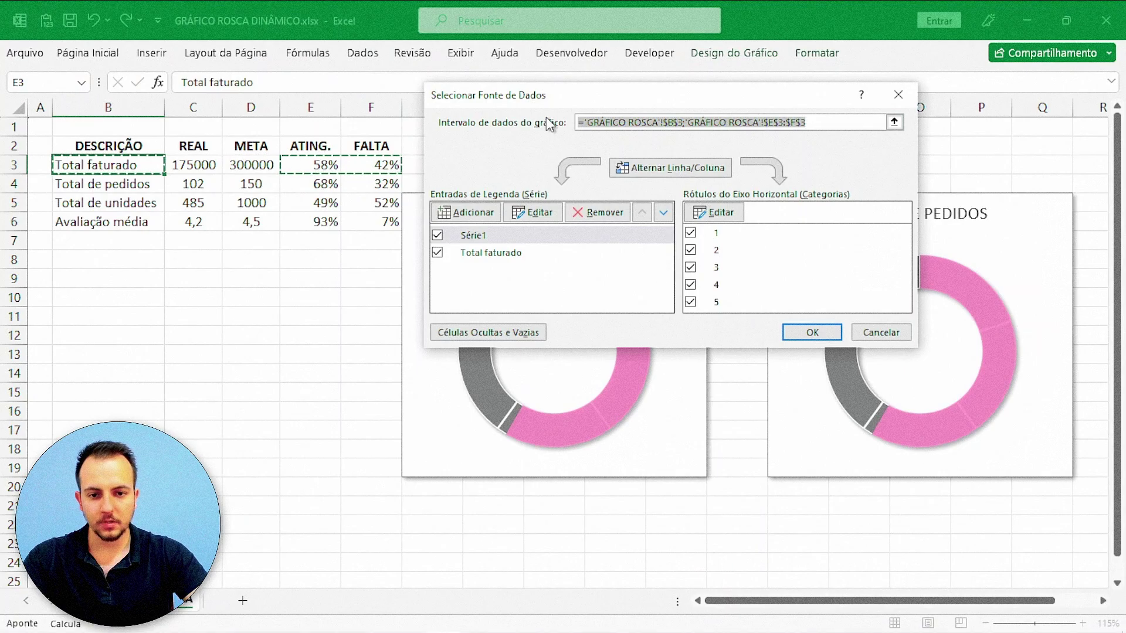
mouse_move(542, 94)
left_mouse_down()
mouse_move(410, 150)
mouse_move(281, 162)
left_mouse_up()
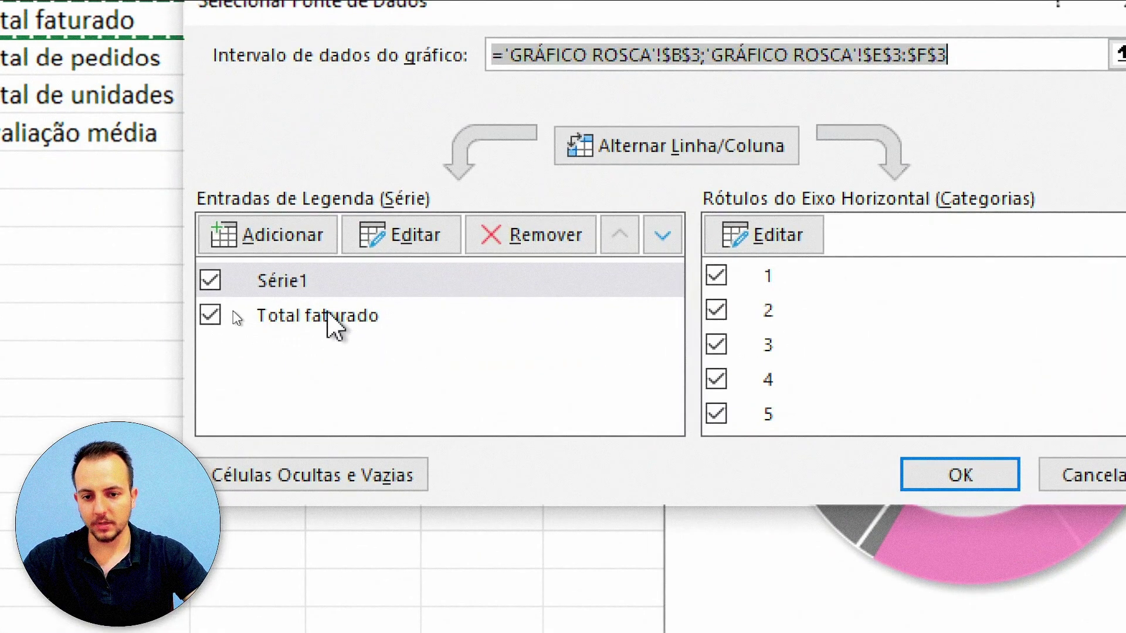
left_click(237, 313)
left_click(369, 249)
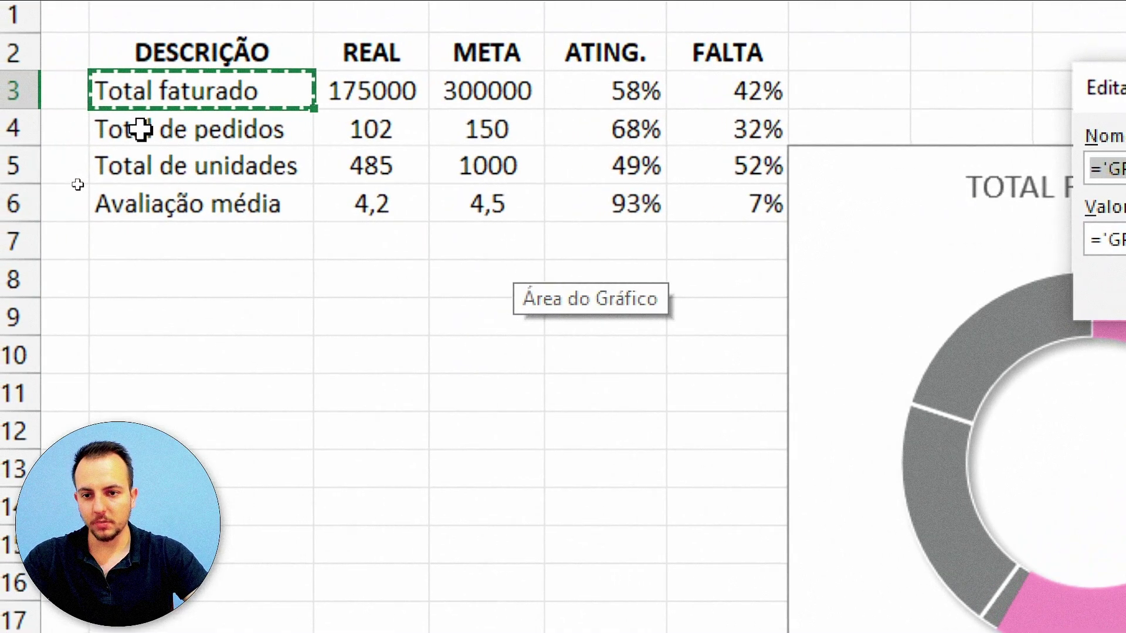
left_click(143, 128)
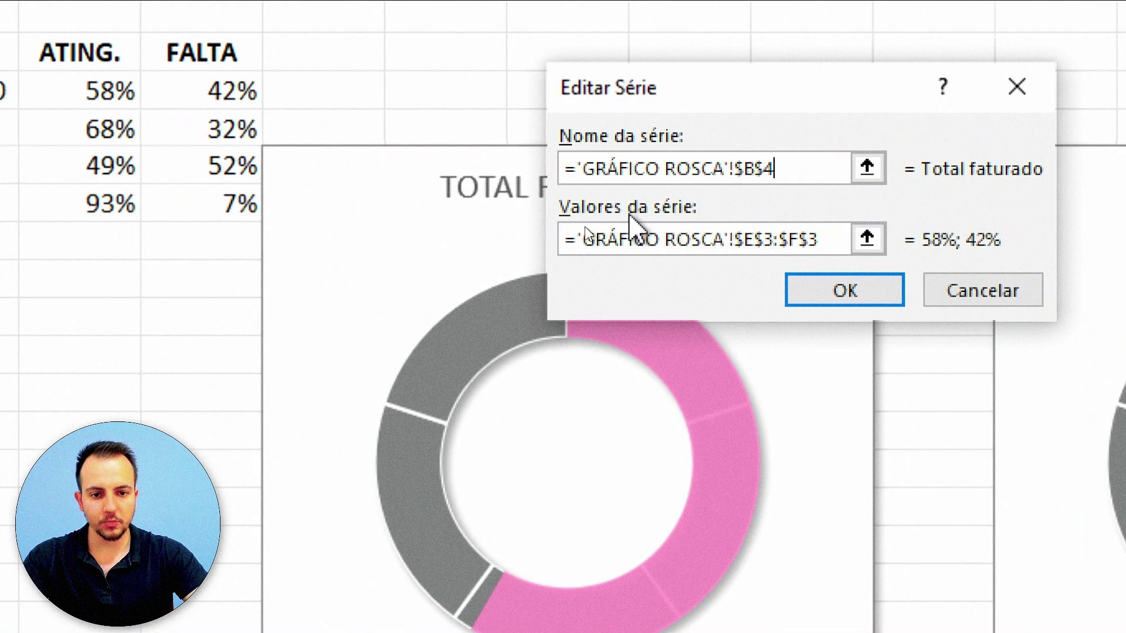
left_click(867, 239)
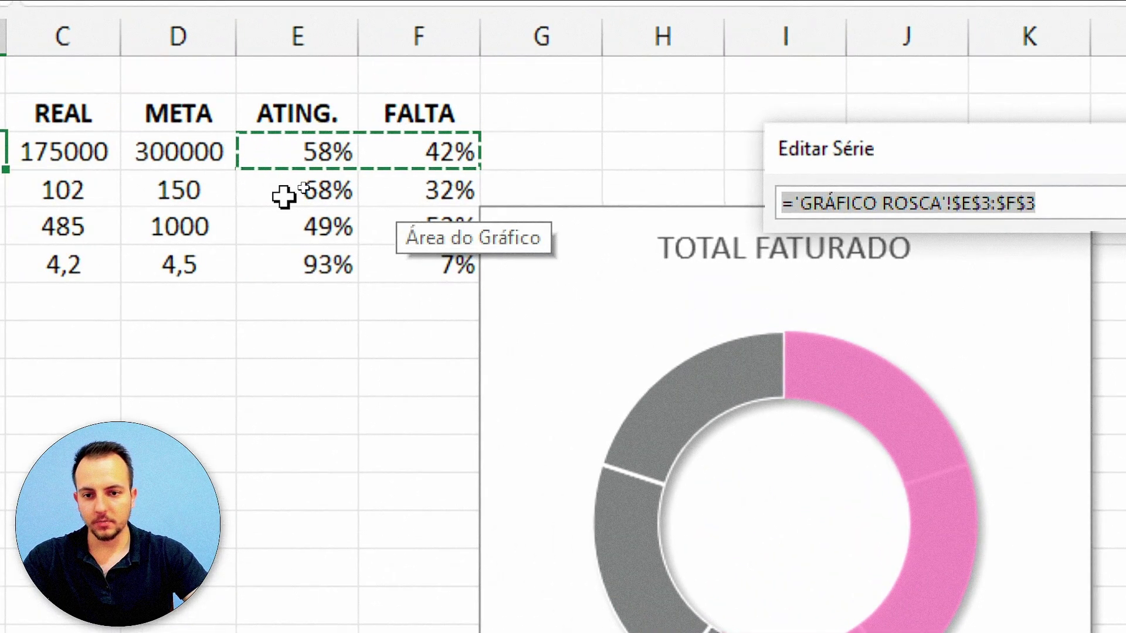
left_click_drag(284, 198, 370, 189)
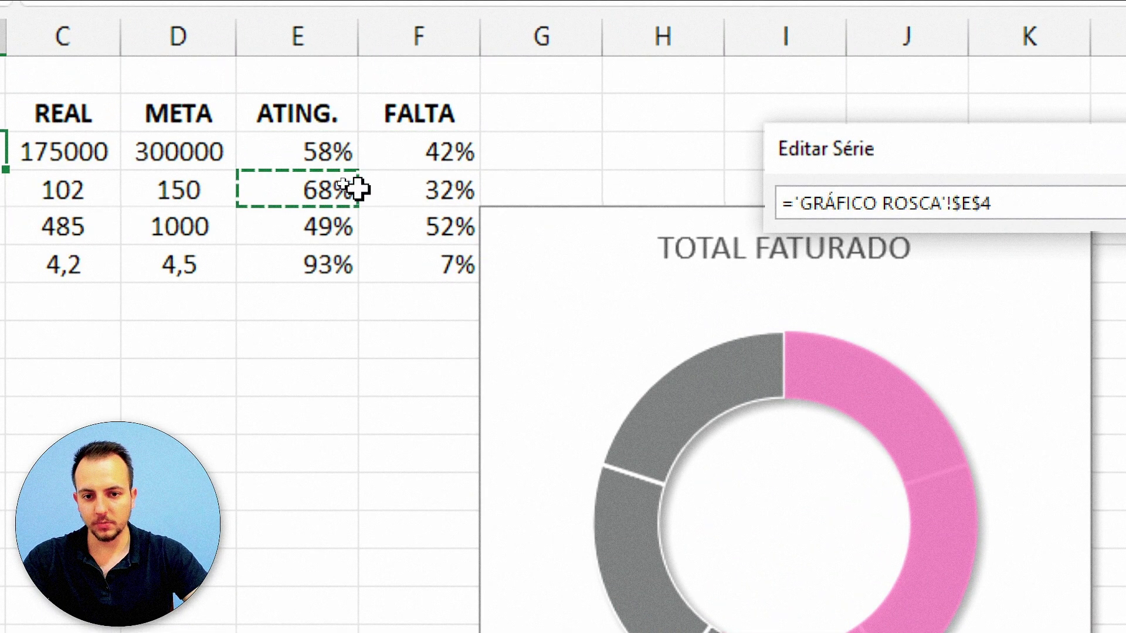
left_click(937, 202)
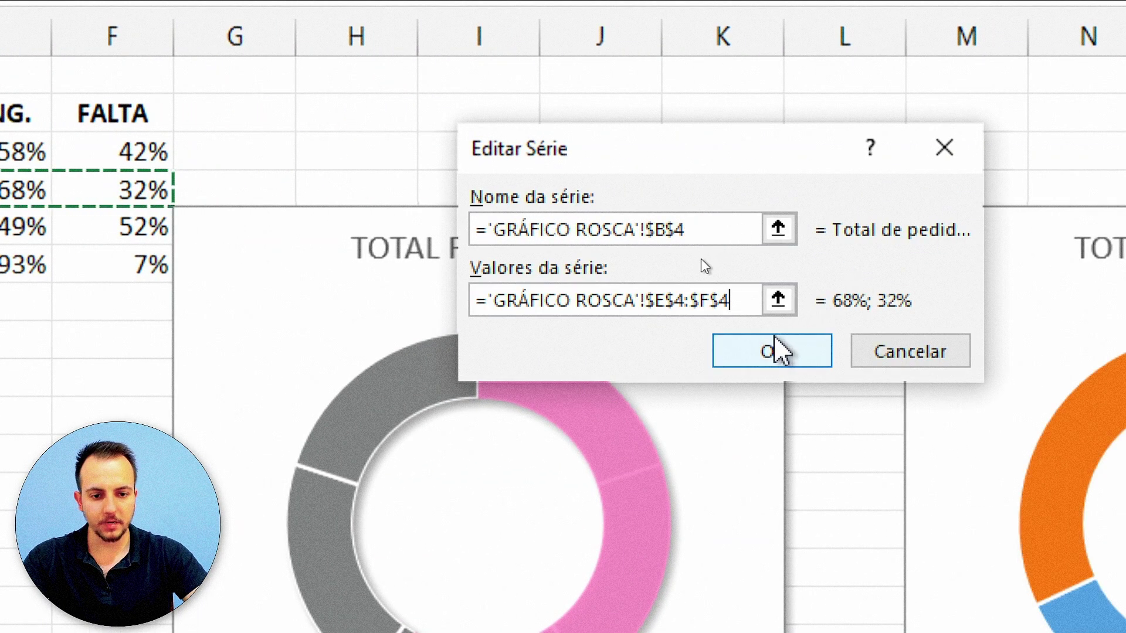
left_click(774, 349)
left_click(549, 393)
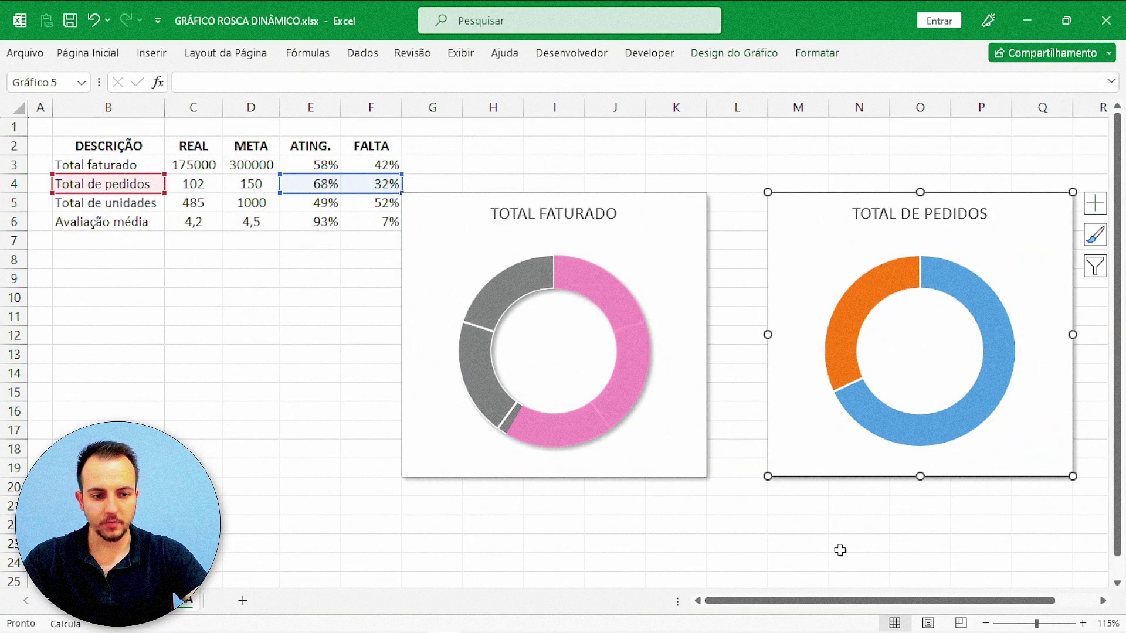
left_click(839, 546)
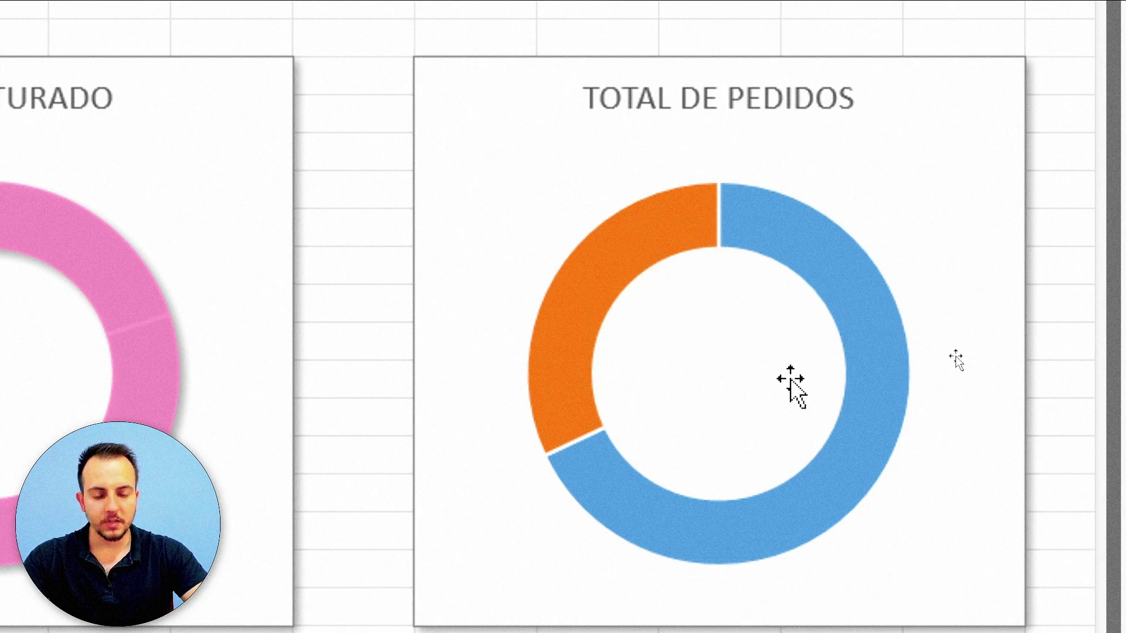
Step: Fill the orange 32% slice of TOTAL DE PEDIDOS grey from the Format tab
left_click(639, 248)
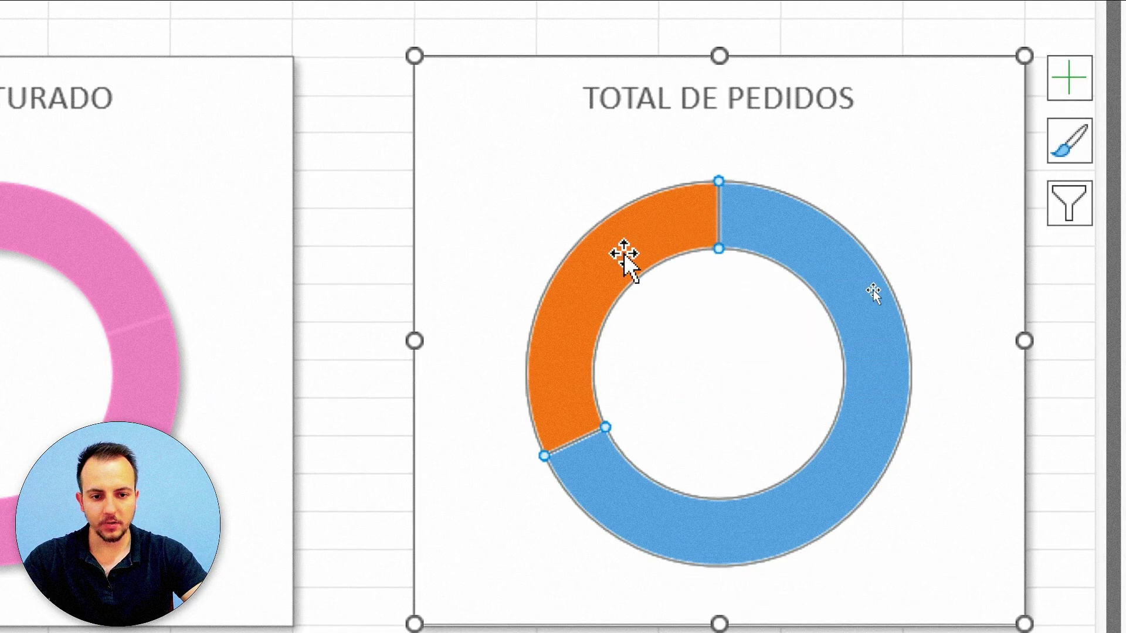
left_click(658, 235)
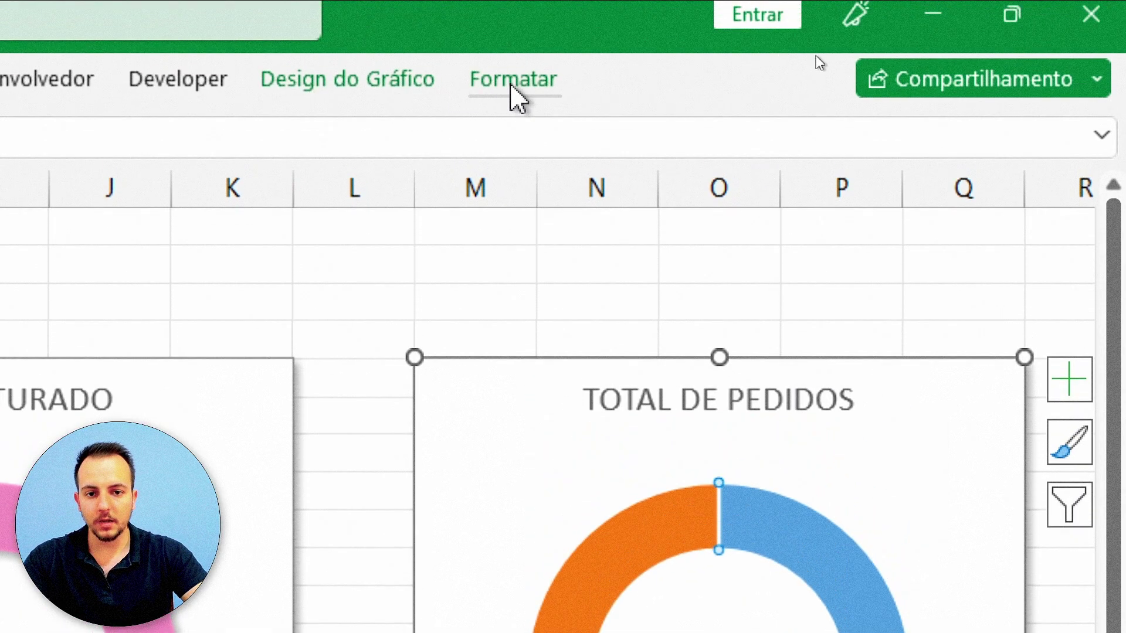
left_click(513, 82)
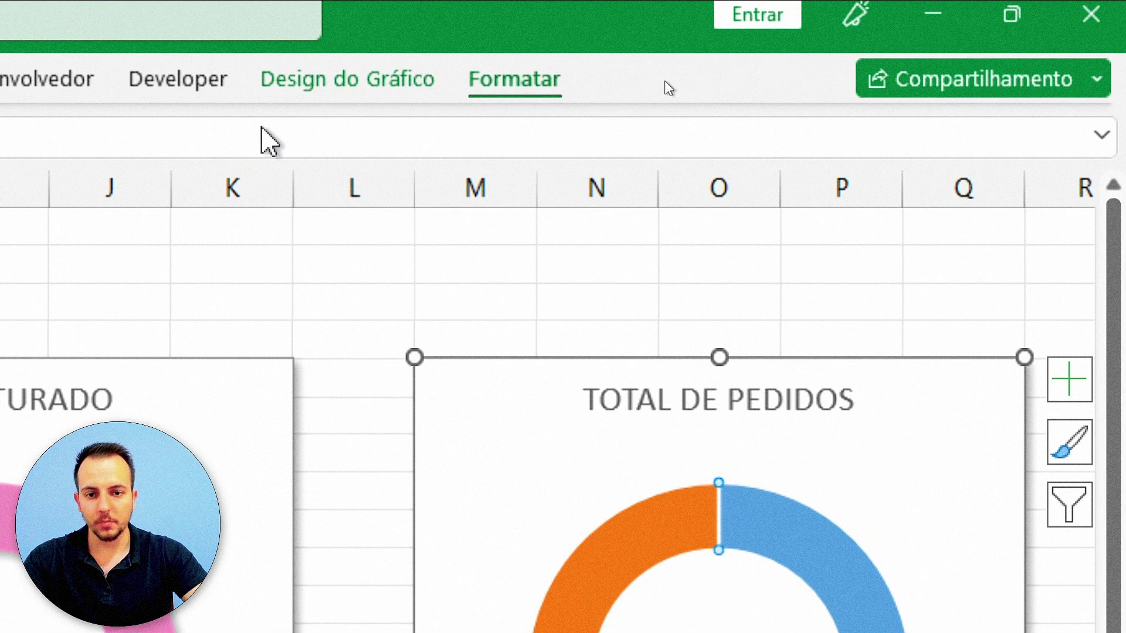
left_click(276, 171)
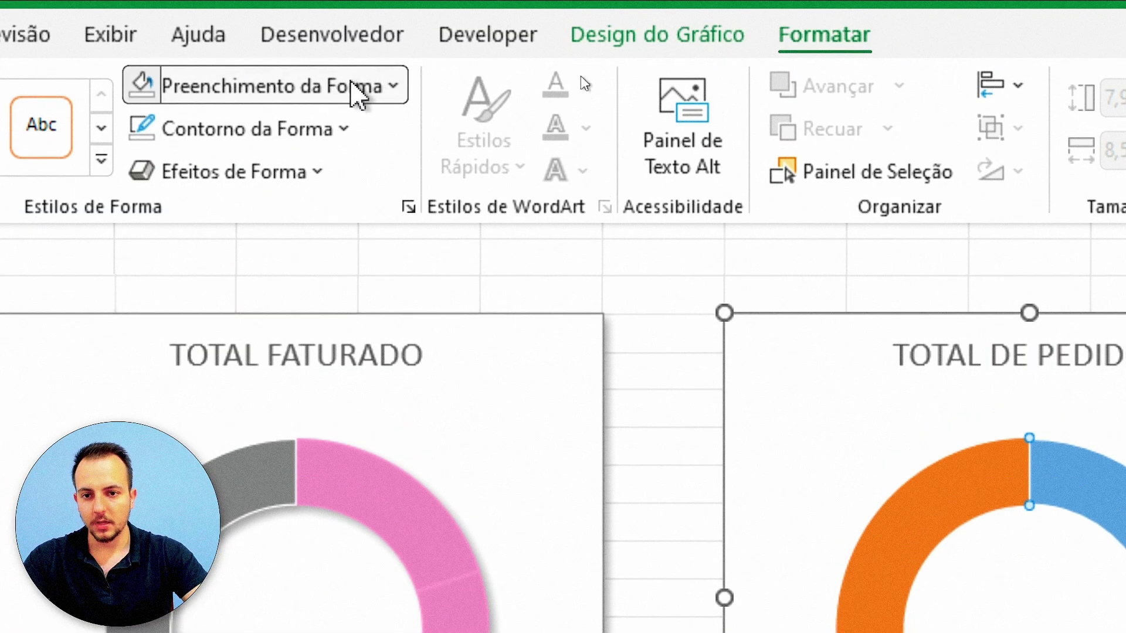
left_click(358, 88)
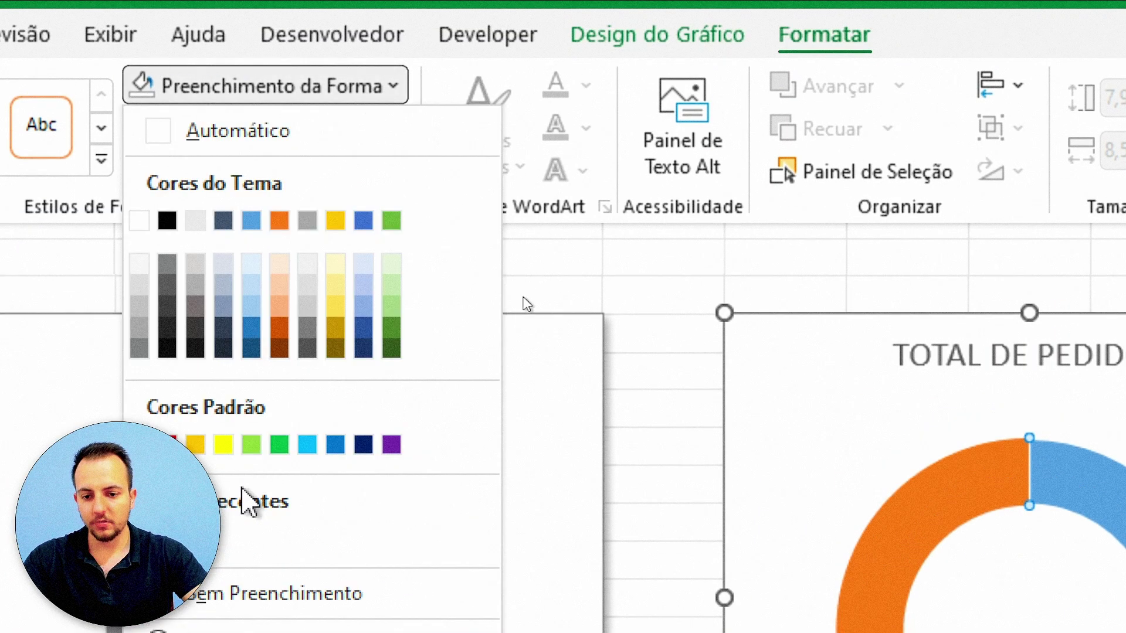
key("Escape")
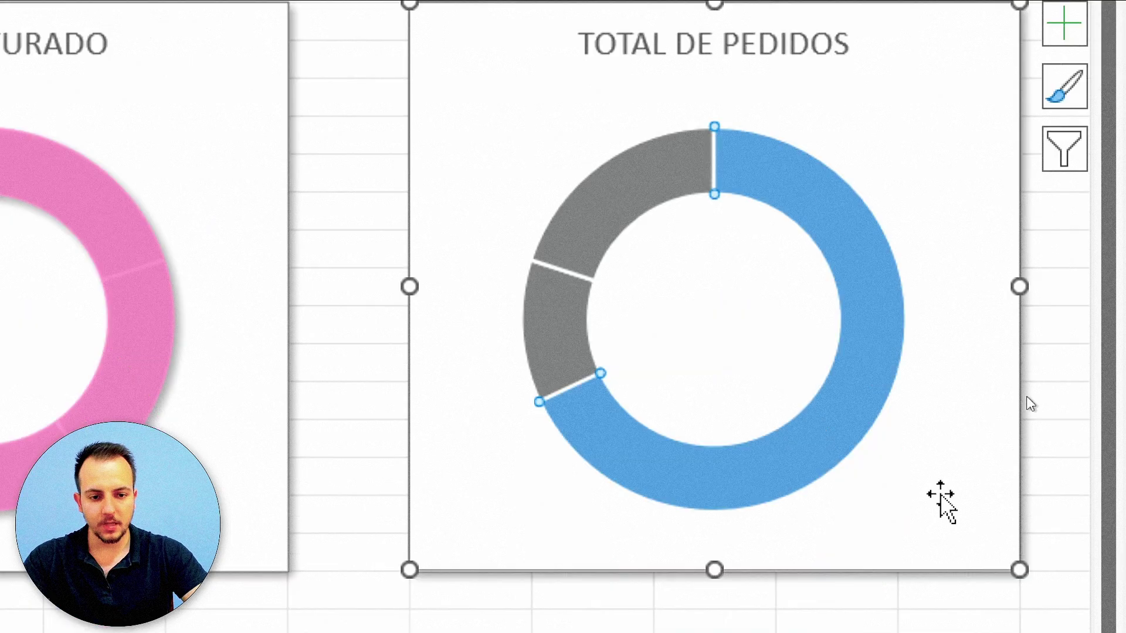
Step: Give the blue 68% slice a solid yellow fill at 10% transparency
right_click(811, 182)
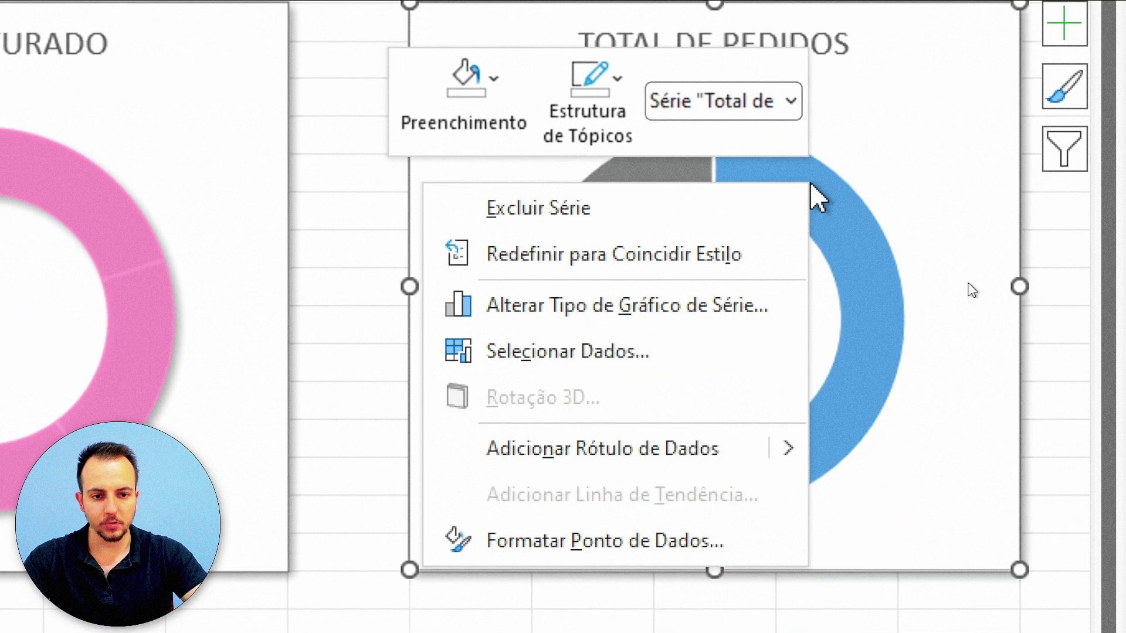
left_click(586, 541)
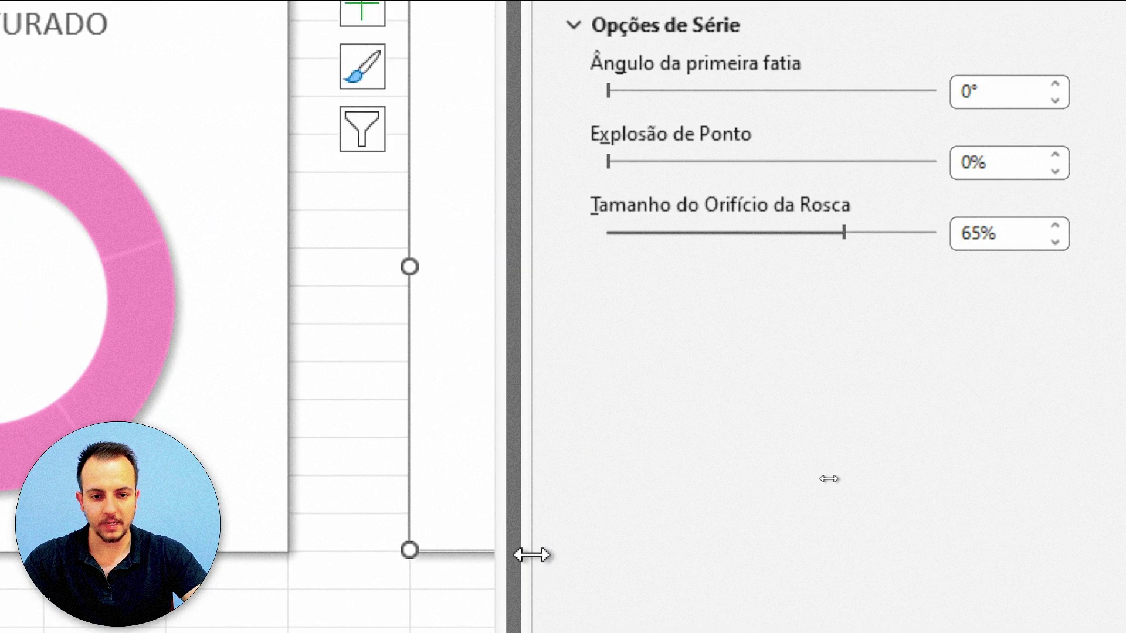
left_click_drag(252, 583, 355, 583)
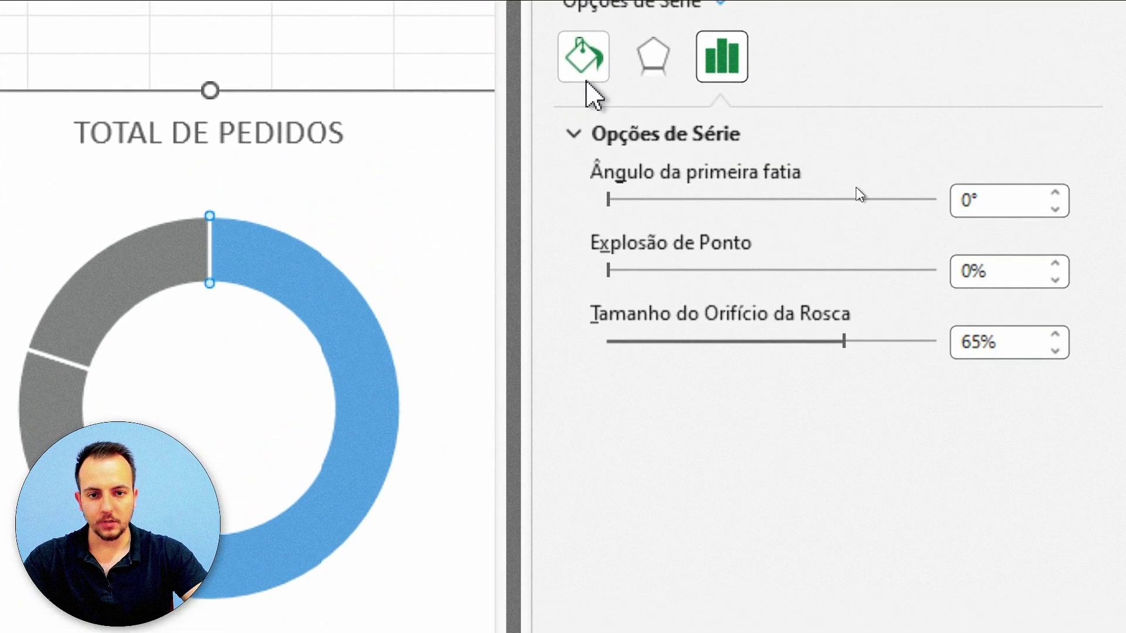
left_click(586, 81)
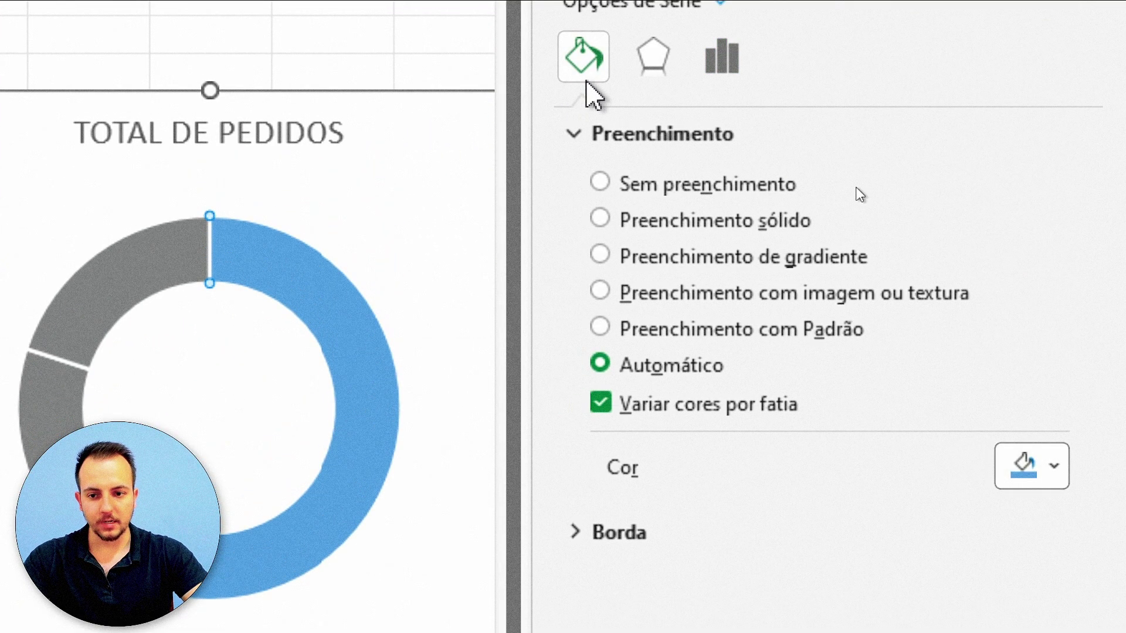
left_click(667, 228)
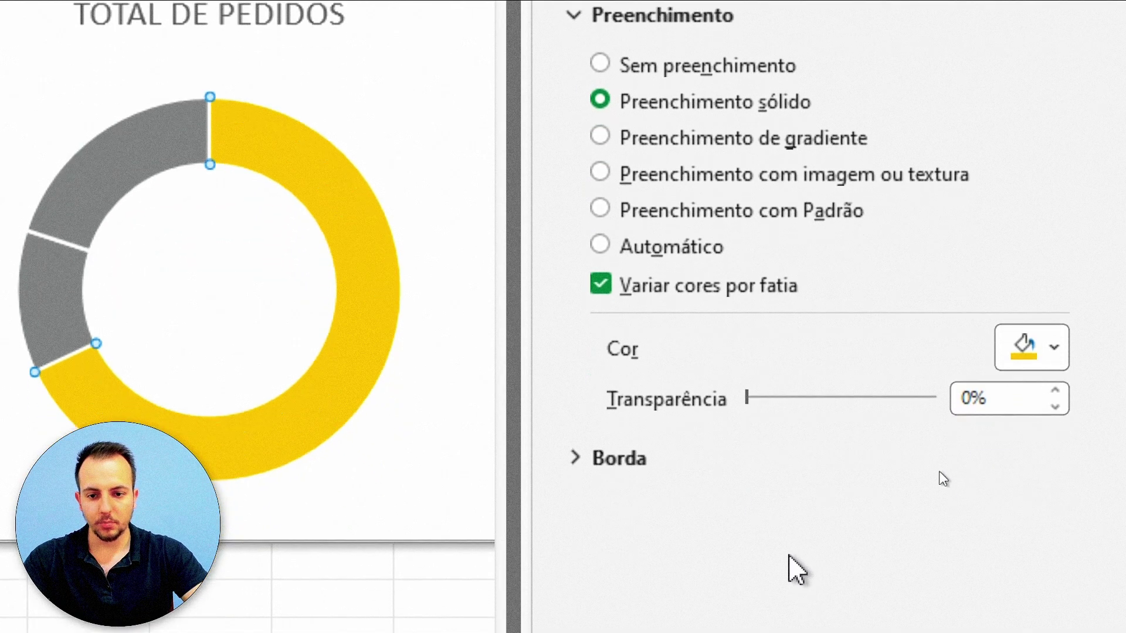
left_click(1050, 361)
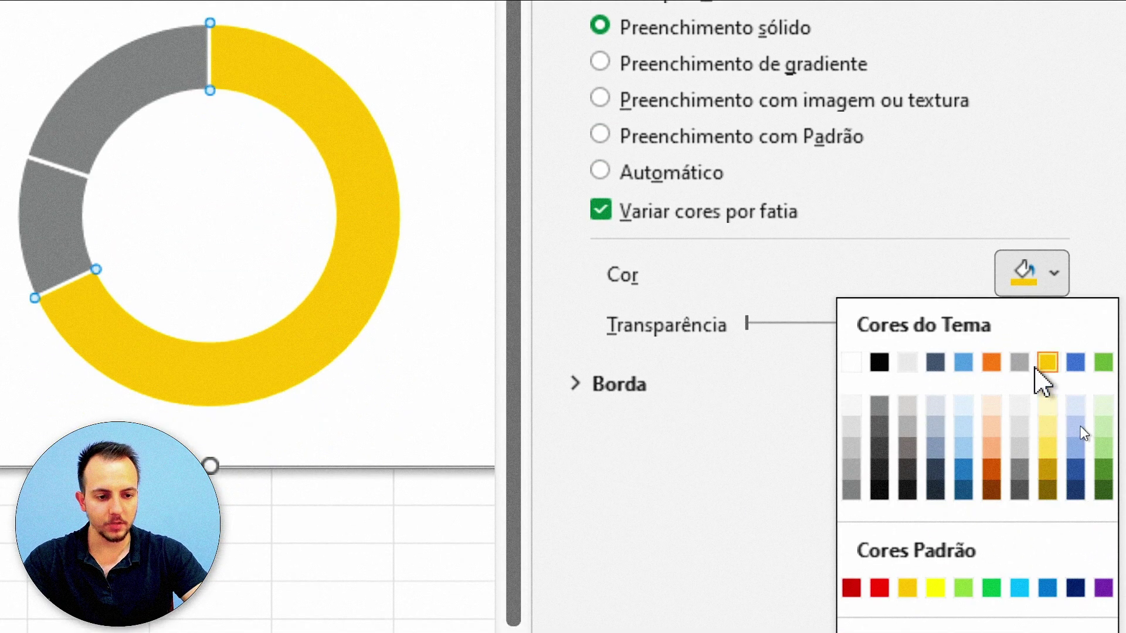
key("Escape")
left_click(1056, 317)
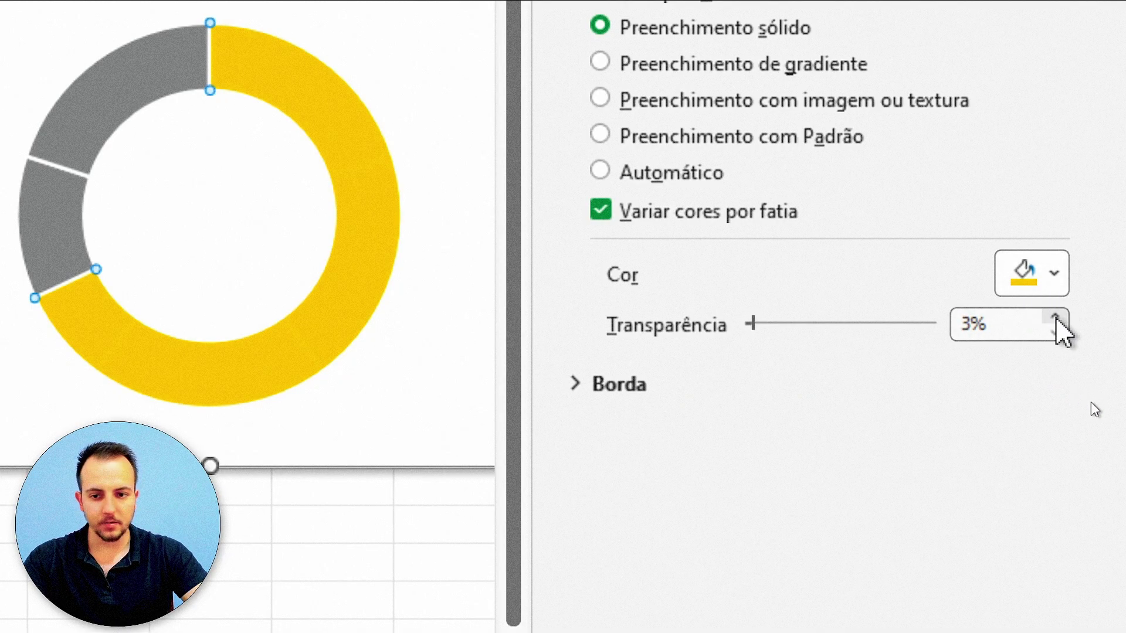
left_click(1056, 318)
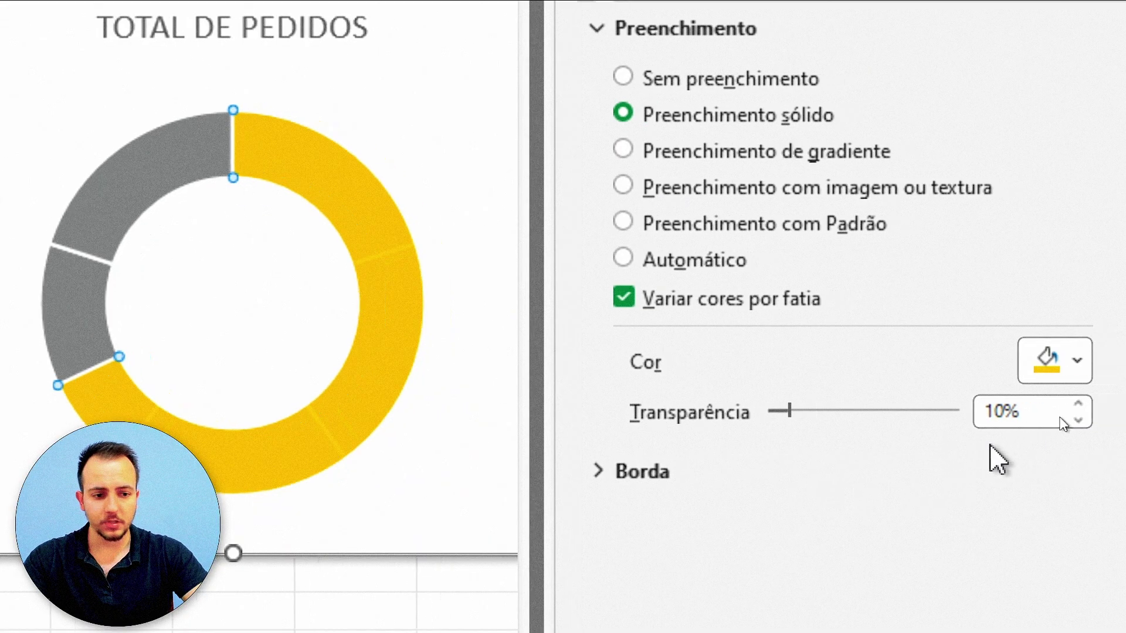
Step: Reset the slice transparency to 0% and clear the fill of the Série1 series
left_click(1078, 420)
left_click(1078, 420)
left_click(1078, 420)
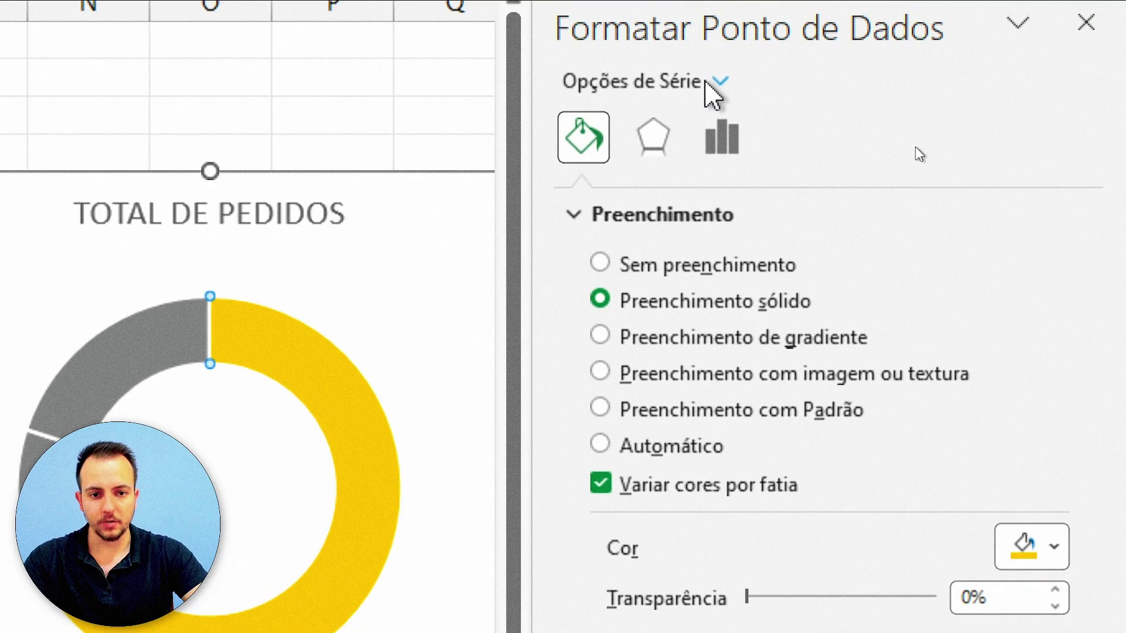
left_click(722, 83)
left_click(729, 230)
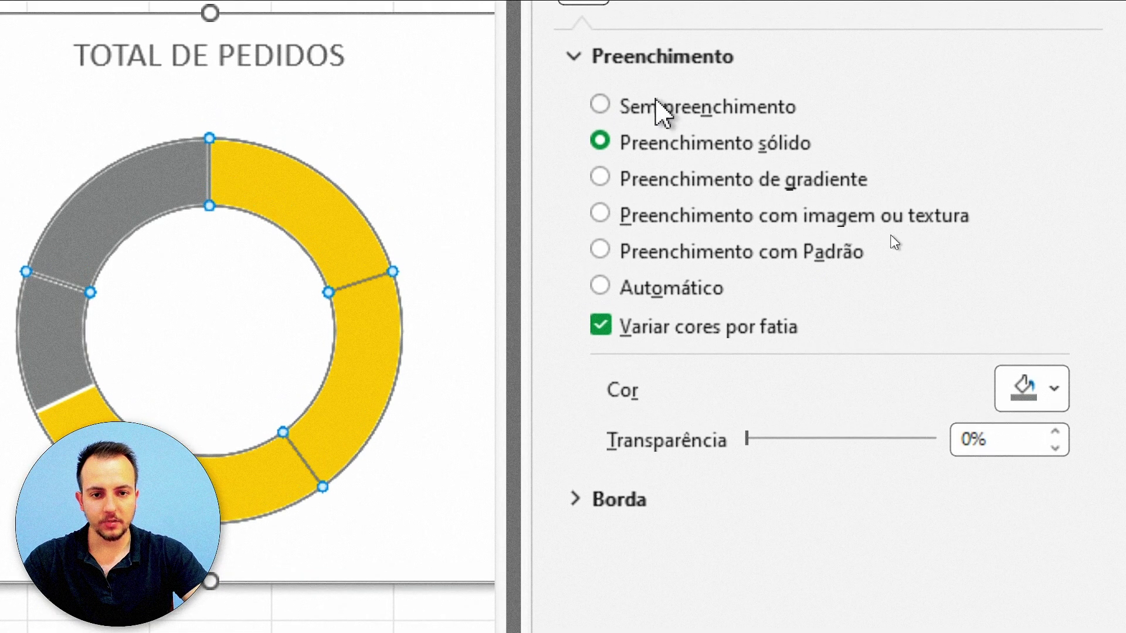
left_click(662, 79)
left_click(662, 82)
Step: Give the series a solid black outline 1 pt wide
left_click(625, 117)
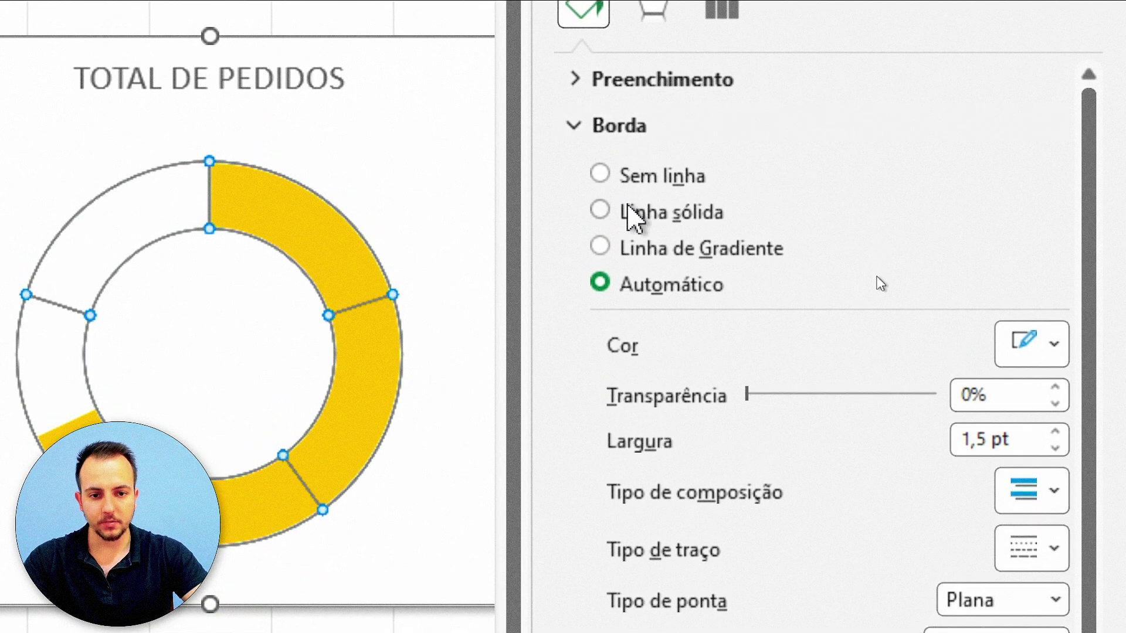
left_click(633, 211)
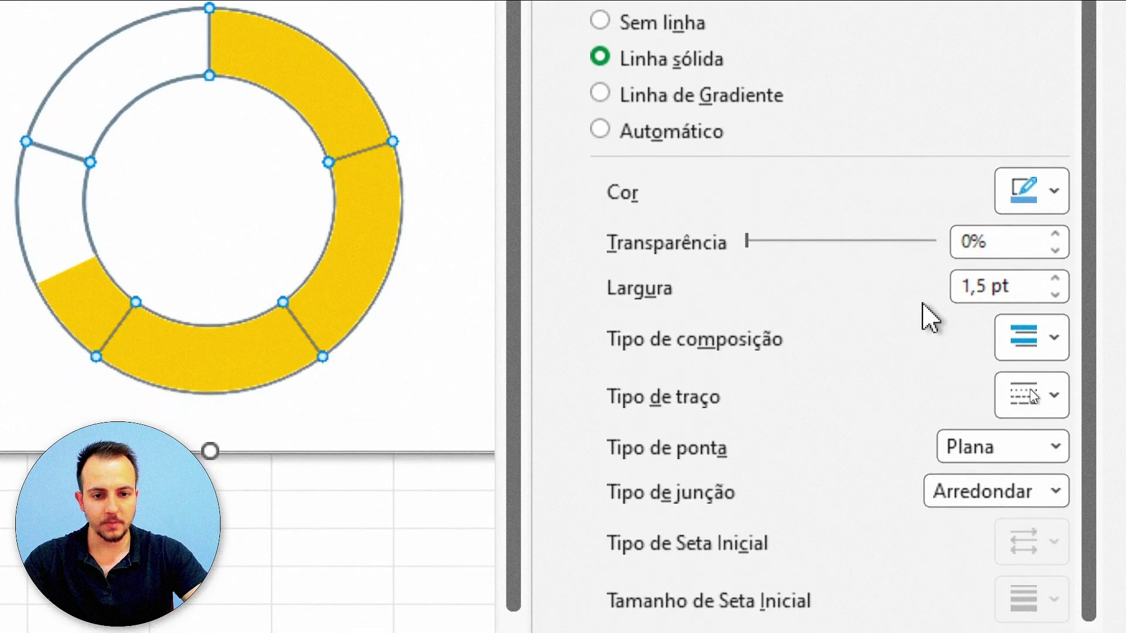
left_click(1031, 167)
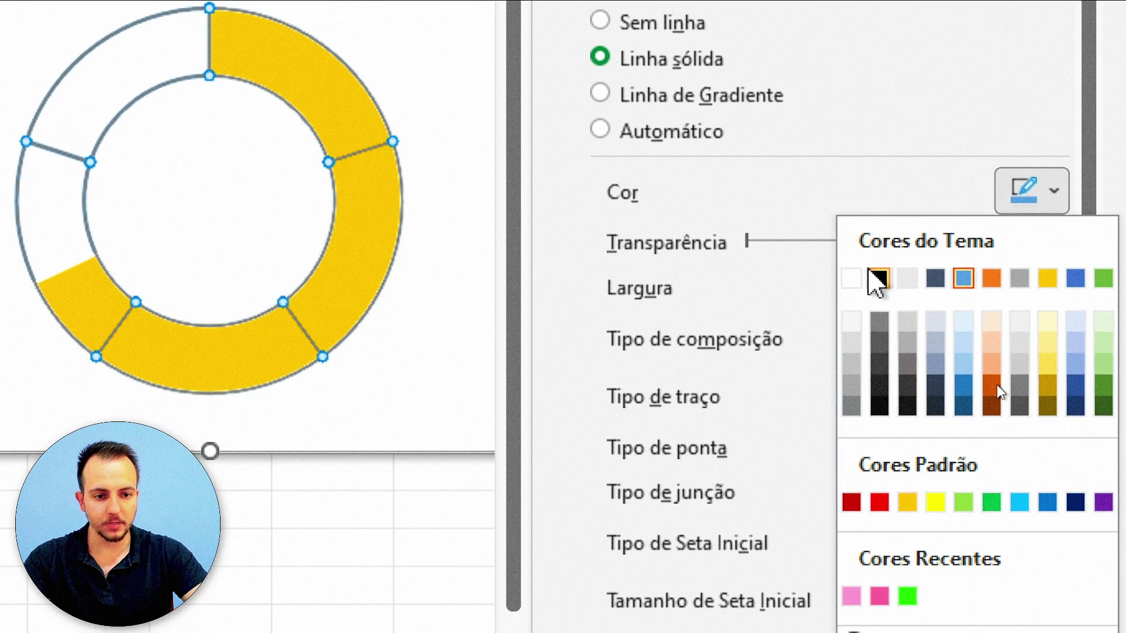
left_click(875, 273)
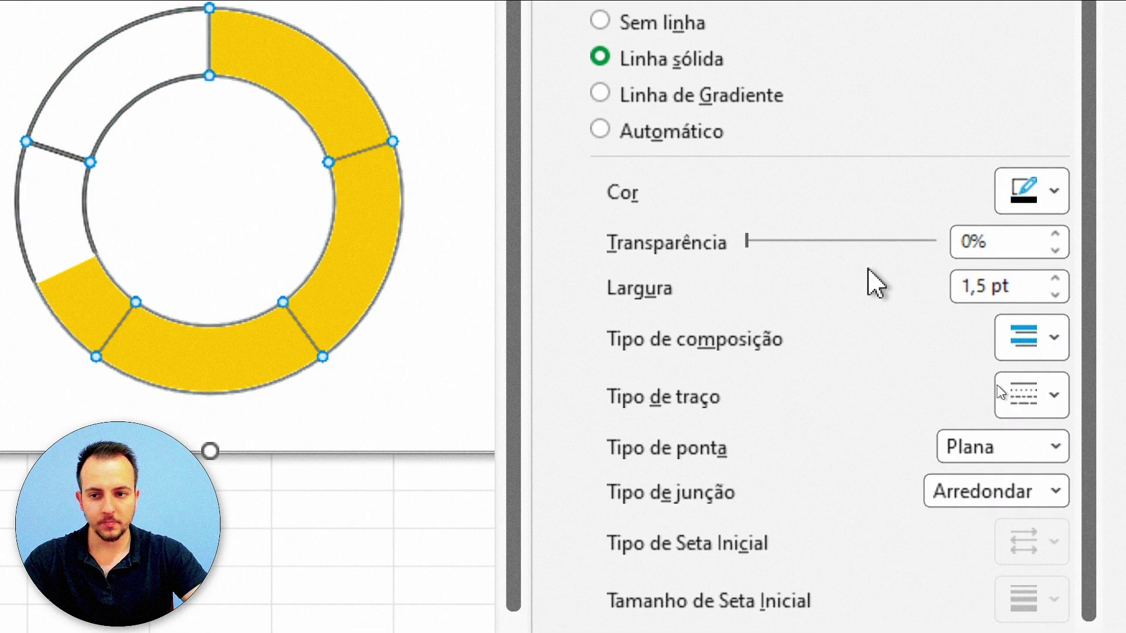
left_click(1055, 294)
left_click(1055, 295)
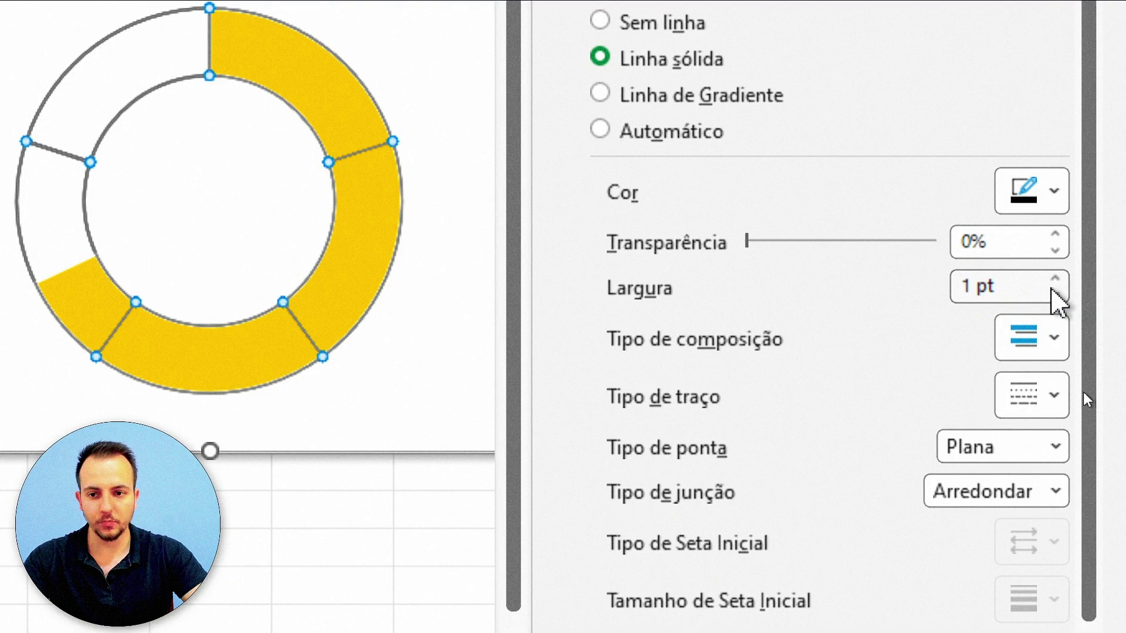
Step: Add an outer drop shadow preset to the doughnut and close the pane
left_click(655, 85)
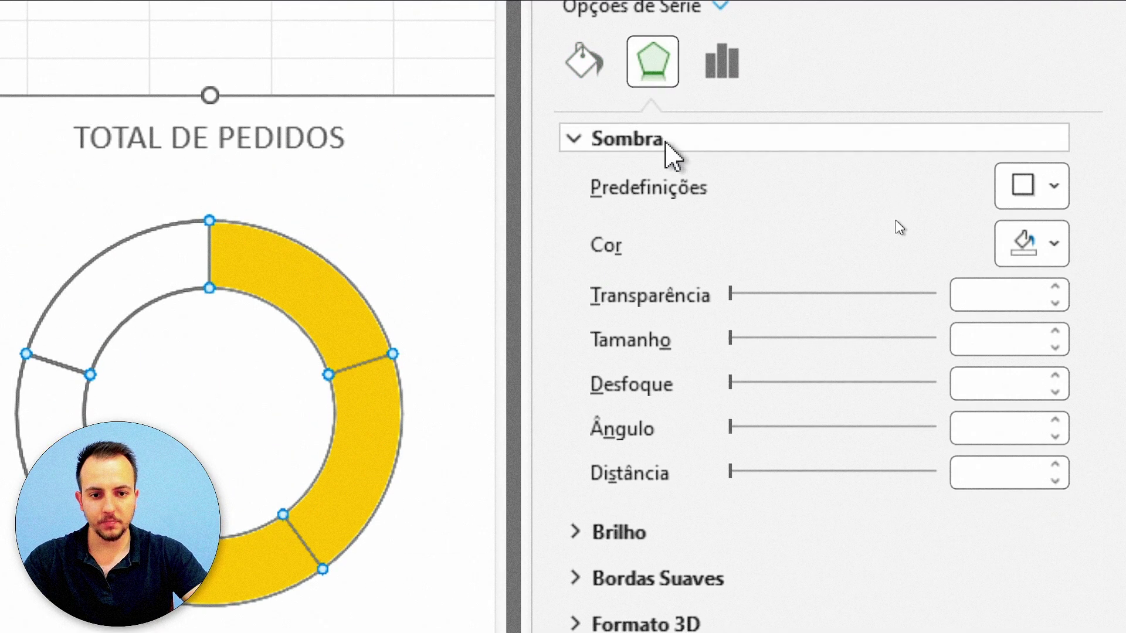
left_click(1033, 189)
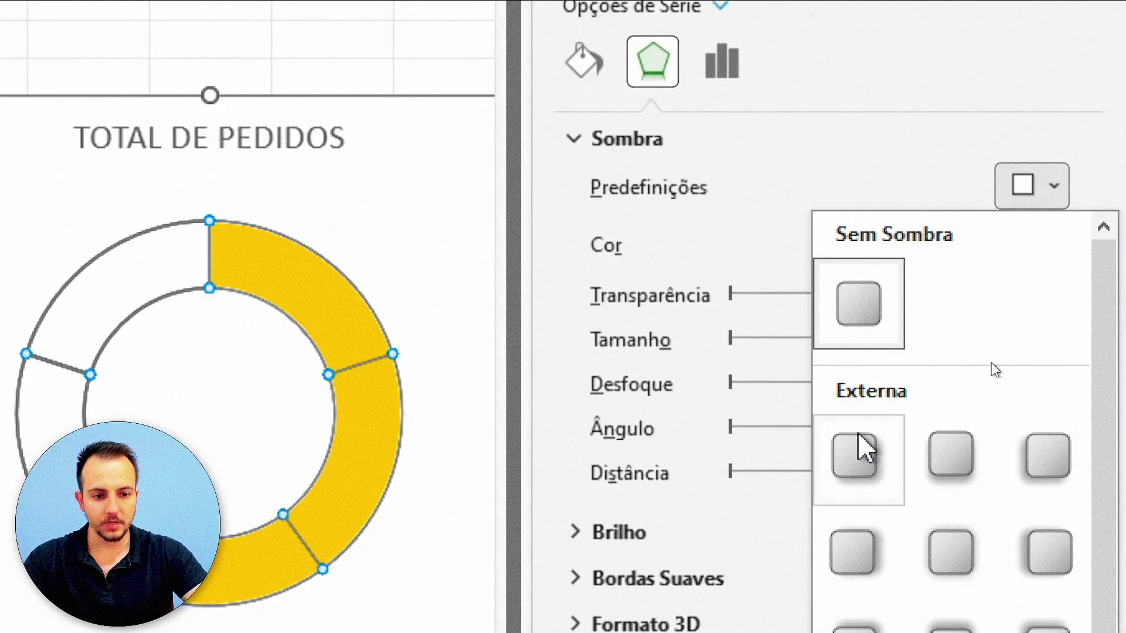
left_click(857, 447)
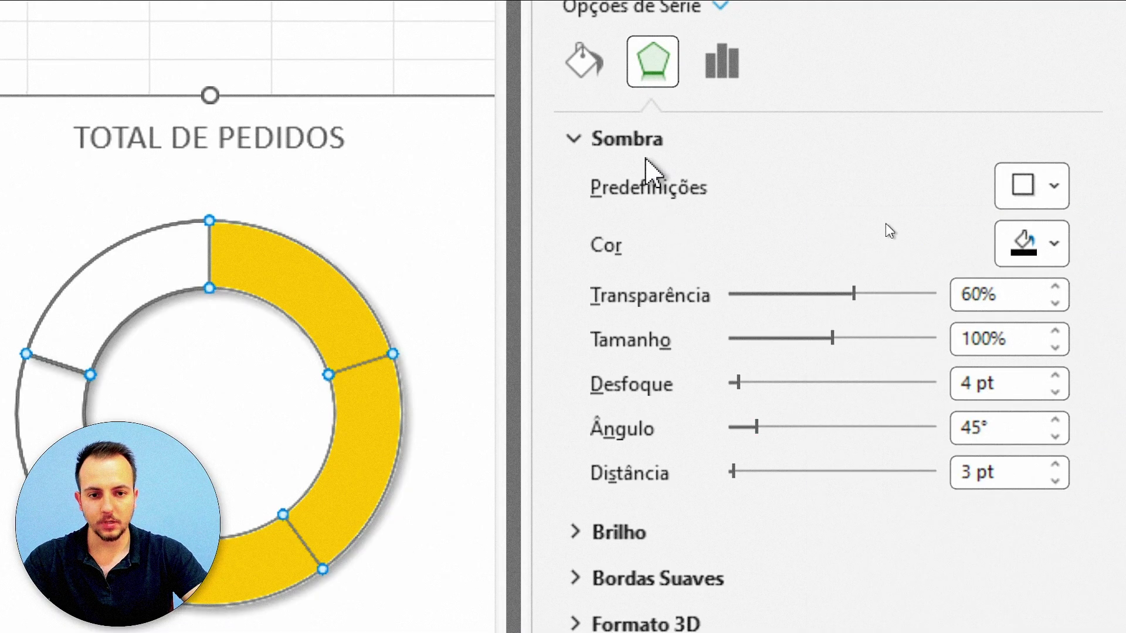
left_click(698, 141)
left_click(1086, 23)
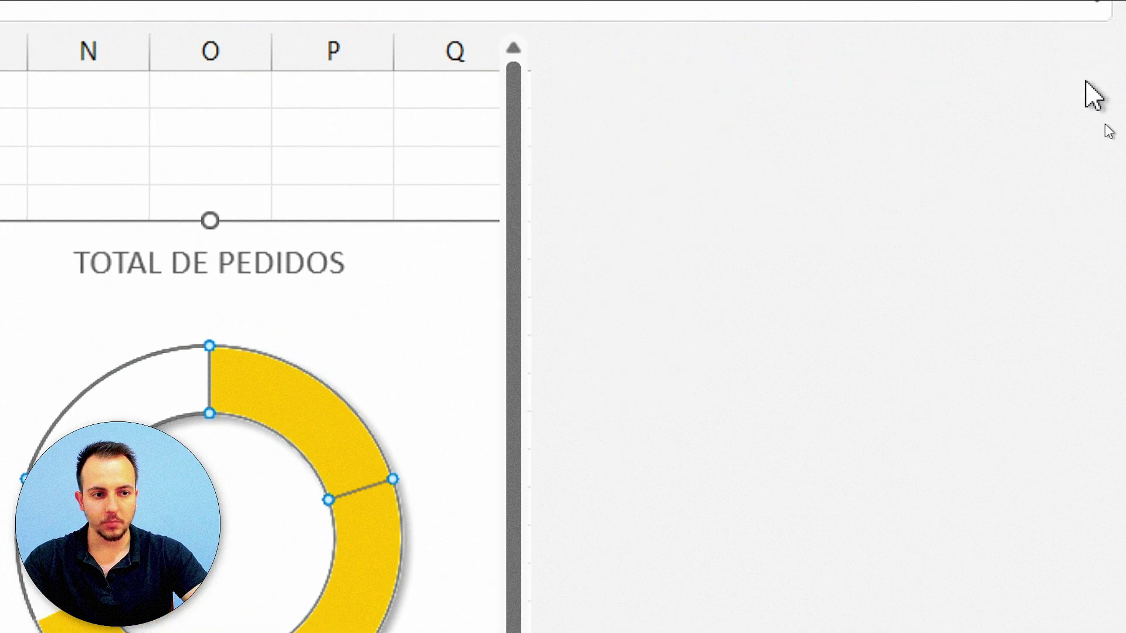
Step: Remove the shape outline from the TOTAL DE PEDIDOS chart with Sem Contorno
left_click(925, 306)
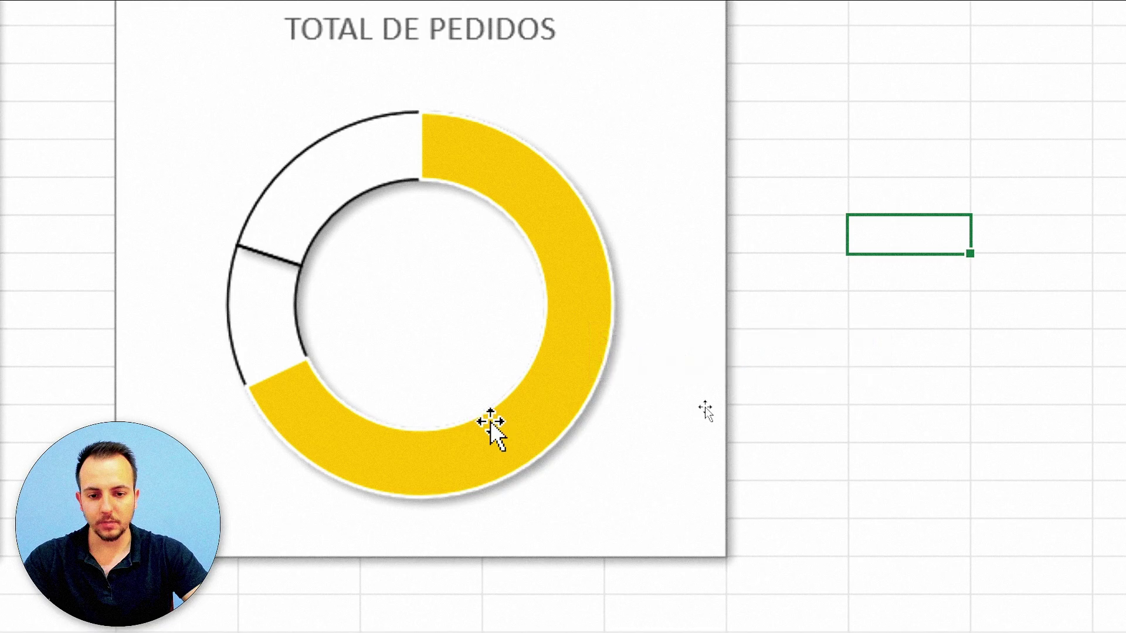
left_click(549, 214)
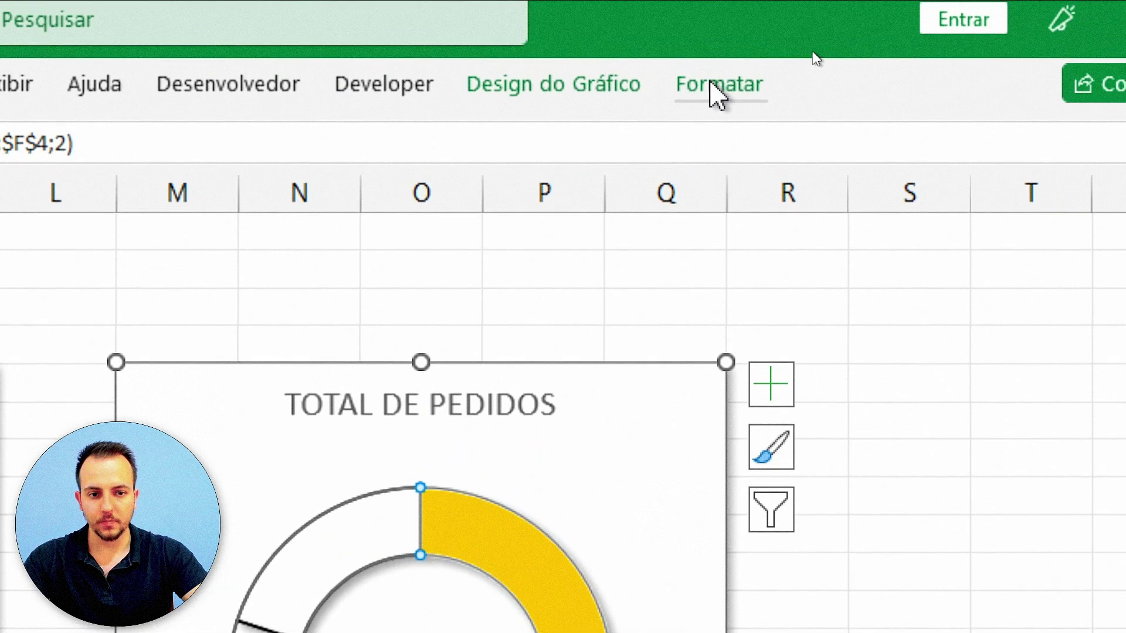
left_click(717, 94)
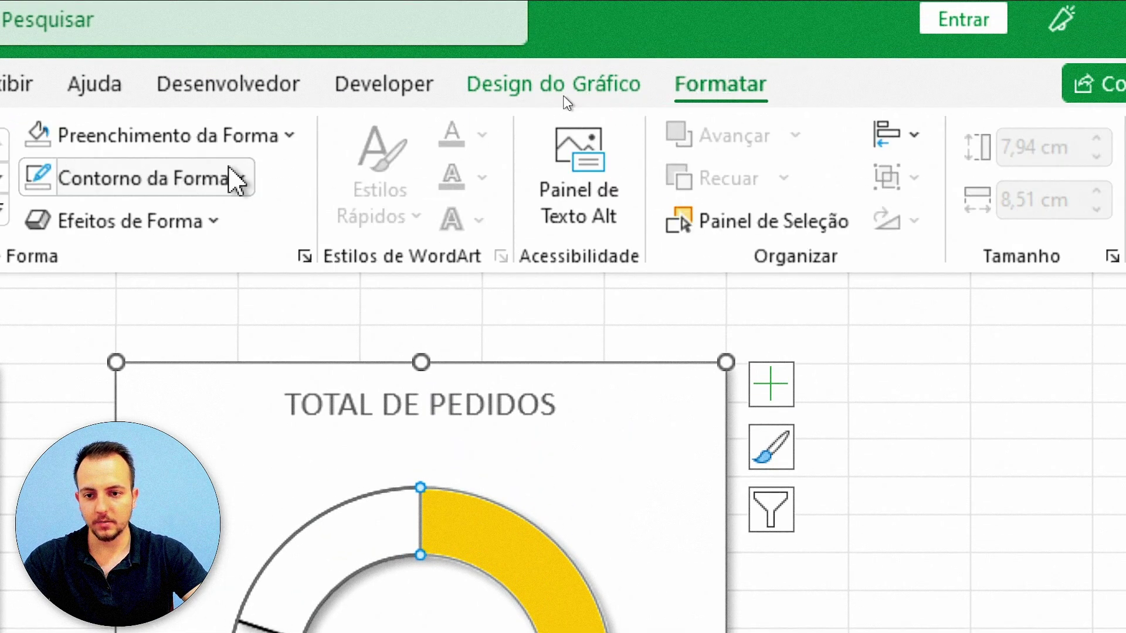
left_click(179, 183)
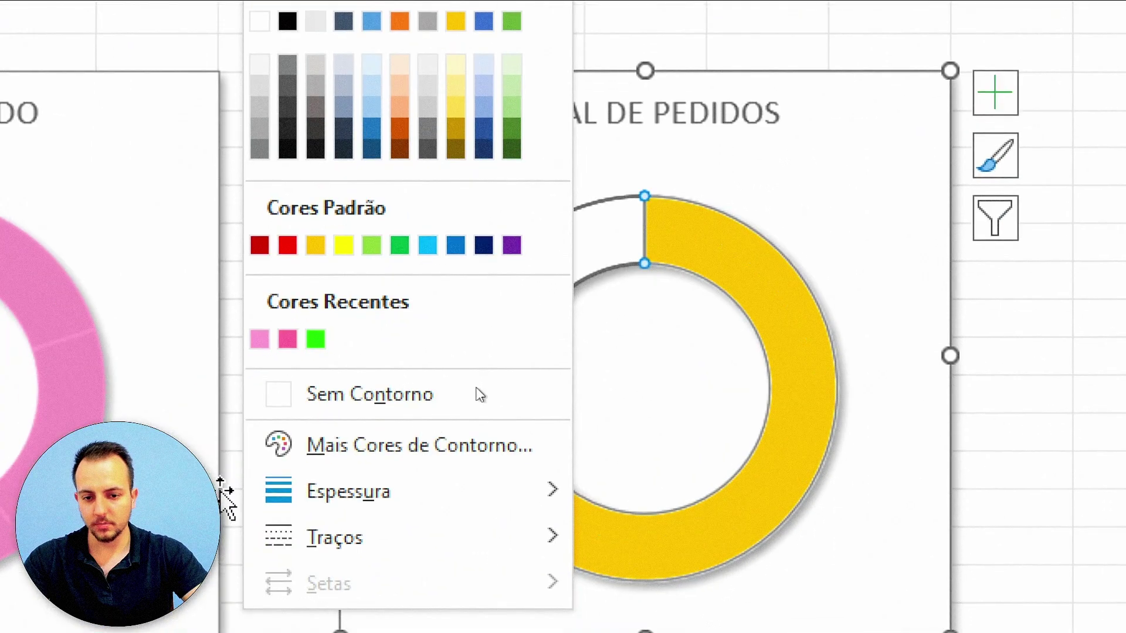
left_click(477, 395)
left_click(985, 329)
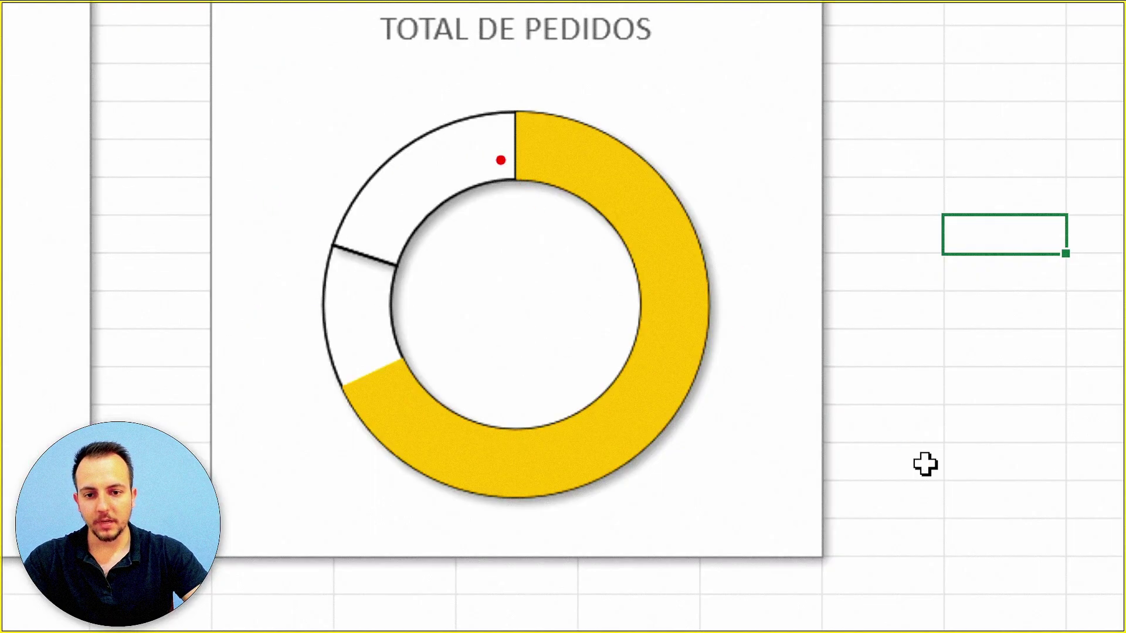
Step: Drag across the doughnut's segments, then reselect the TOTAL DE PEDIDOS chart
left_click_drag(342, 246, 447, 278)
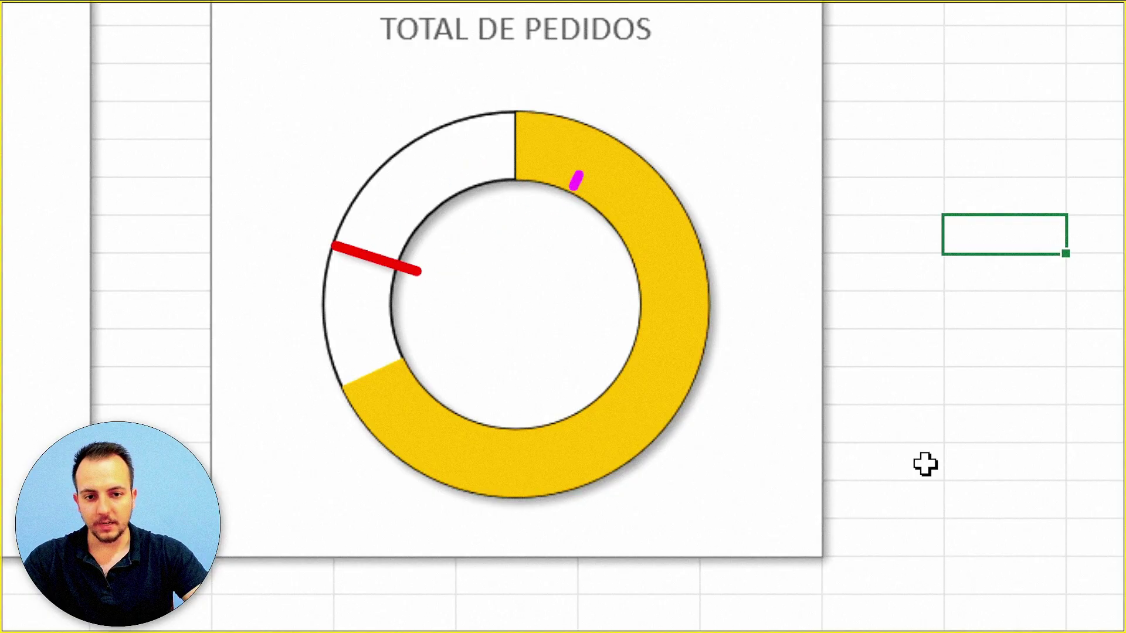
left_click_drag(552, 402, 573, 502)
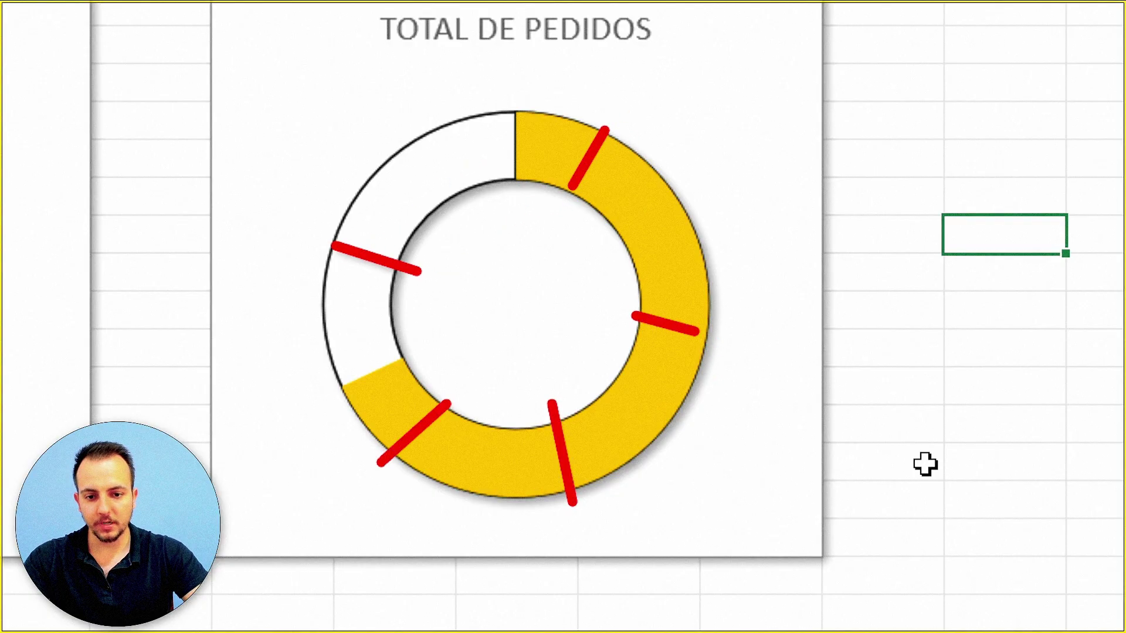
left_click_drag(516, 331, 437, 331)
left_click_drag(511, 289, 589, 274)
left_click_drag(493, 249, 461, 224)
left_click_drag(548, 352, 595, 390)
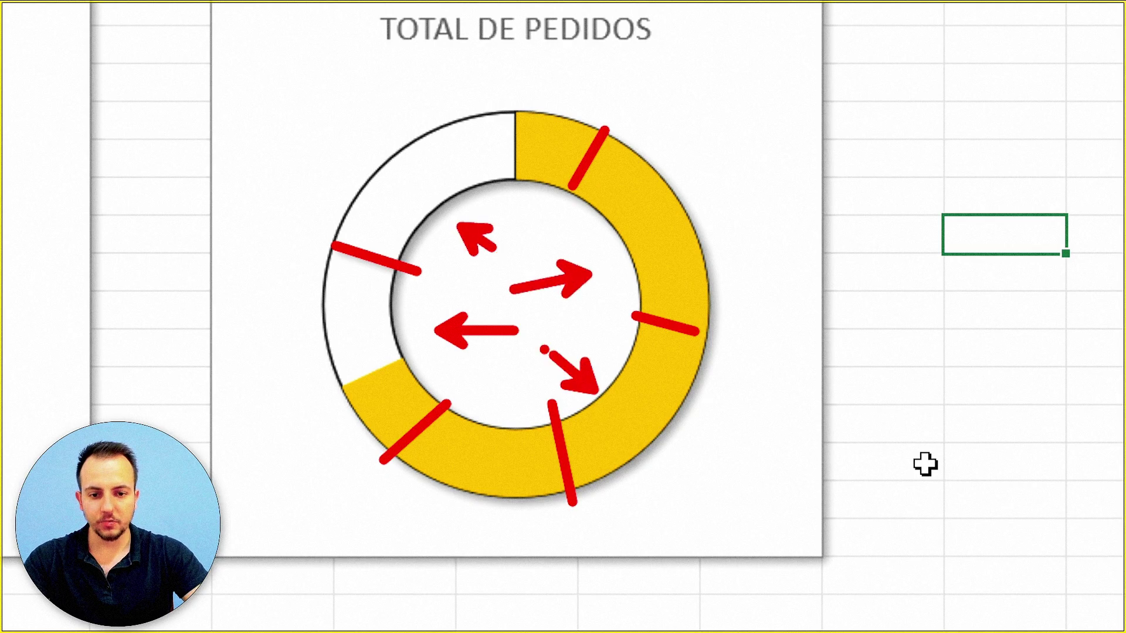
key("Escape")
left_click(821, 105)
Step: In Alterar Tipo de Gráfico, put Série1 on the secondary axis instead of Total de pedidos
right_click(822, 106)
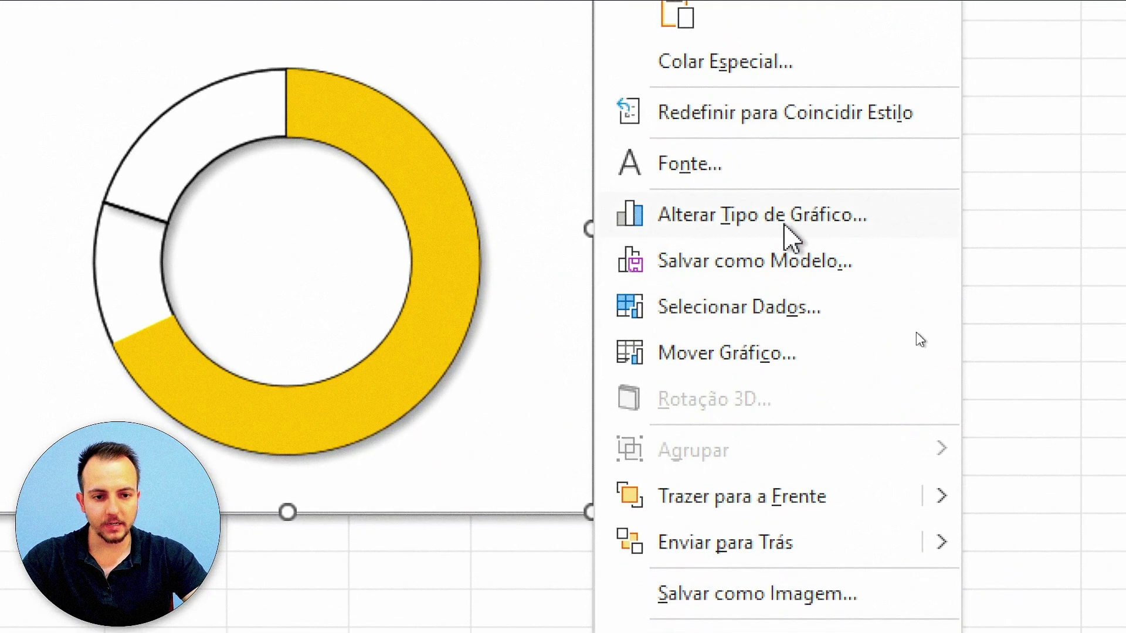
left_click(785, 224)
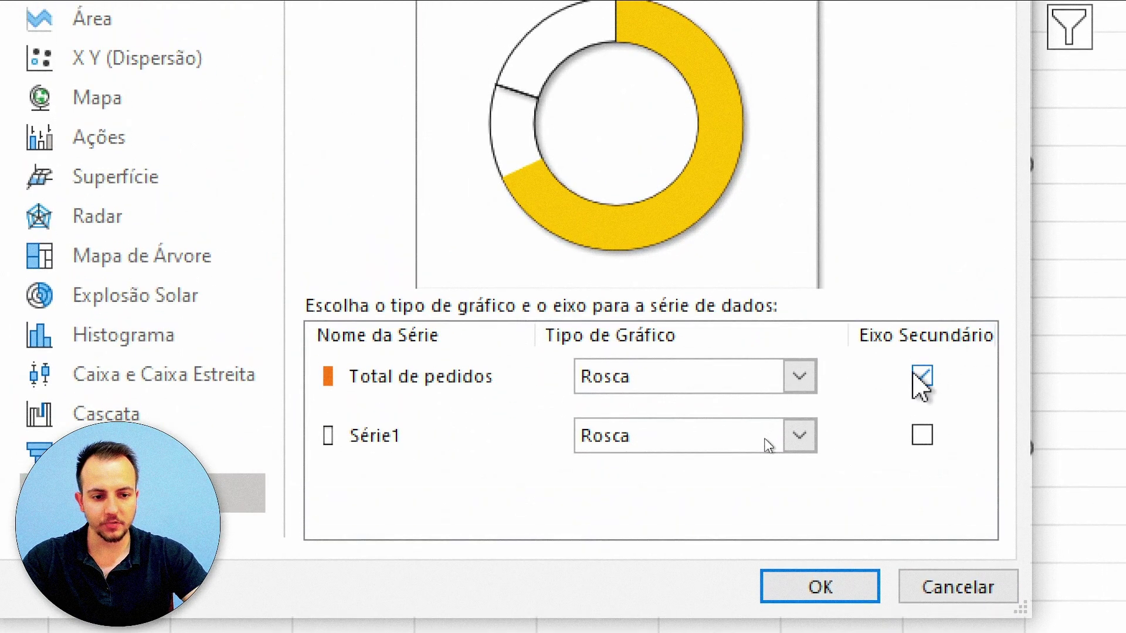
left_click(922, 435)
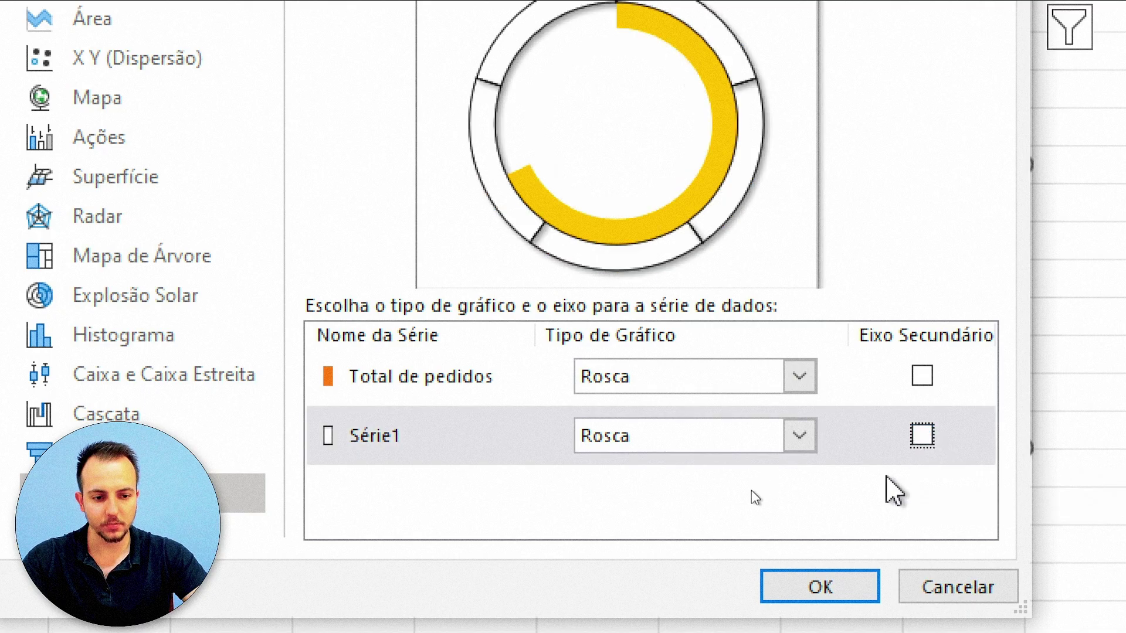
left_click(922, 435)
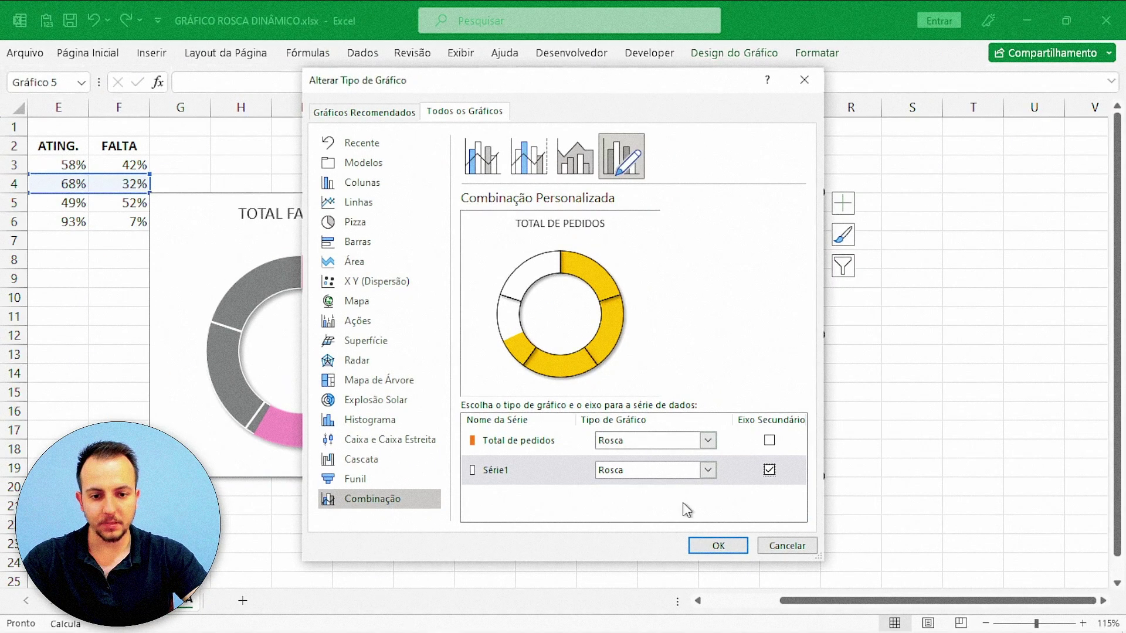
left_click(706, 544)
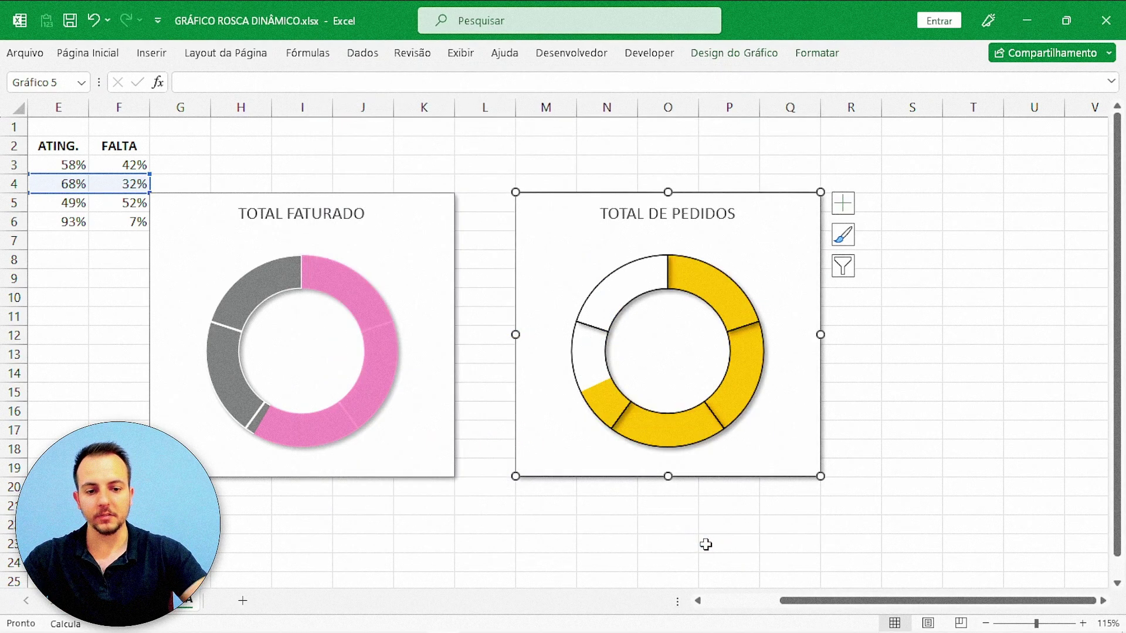
left_click(695, 545)
Step: Nudge the TOTAL FATURADO and TOTAL DE PEDIDOS charts into place beside the KPI table
scroll(374, 498, "left", 2)
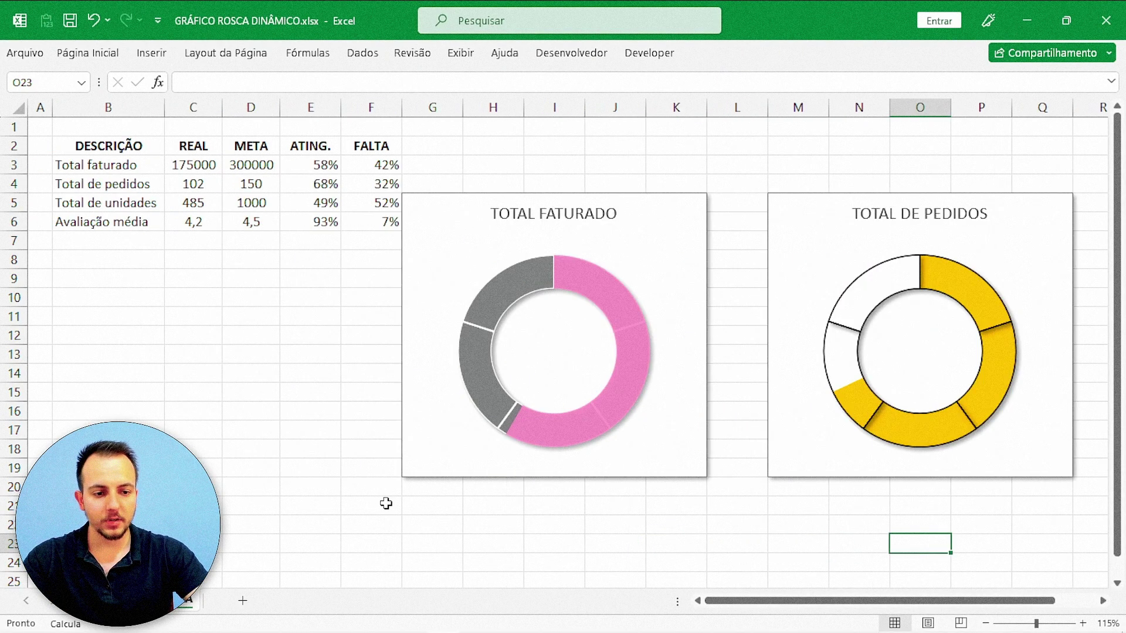
left_click_drag(453, 469, 484, 499)
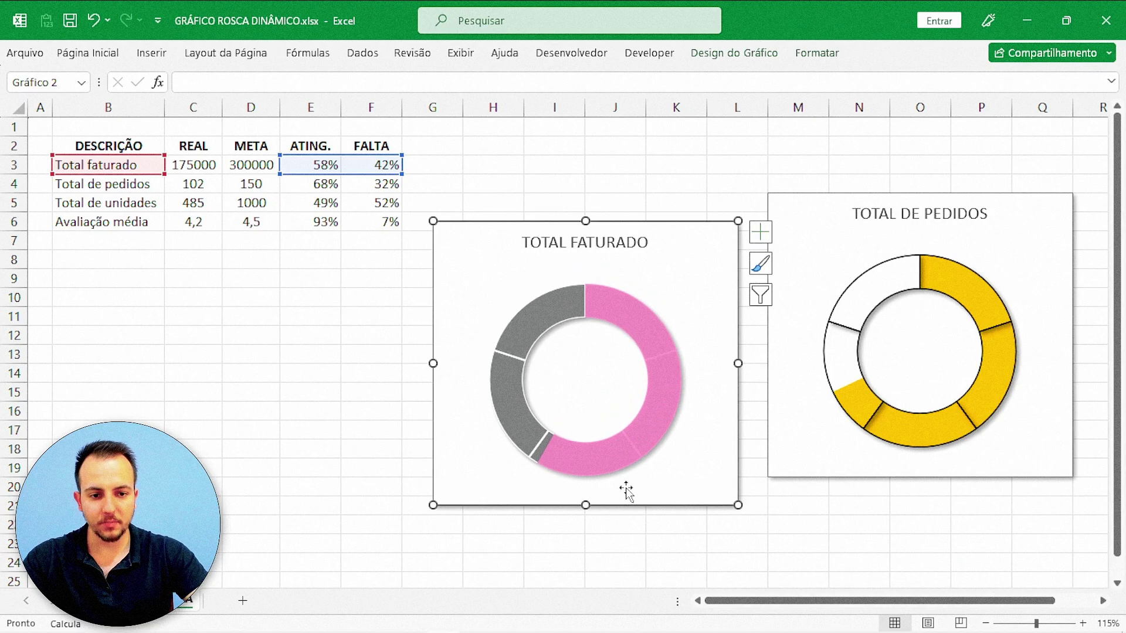
left_click(793, 468)
left_click_drag(794, 468, 789, 452)
left_click(302, 369)
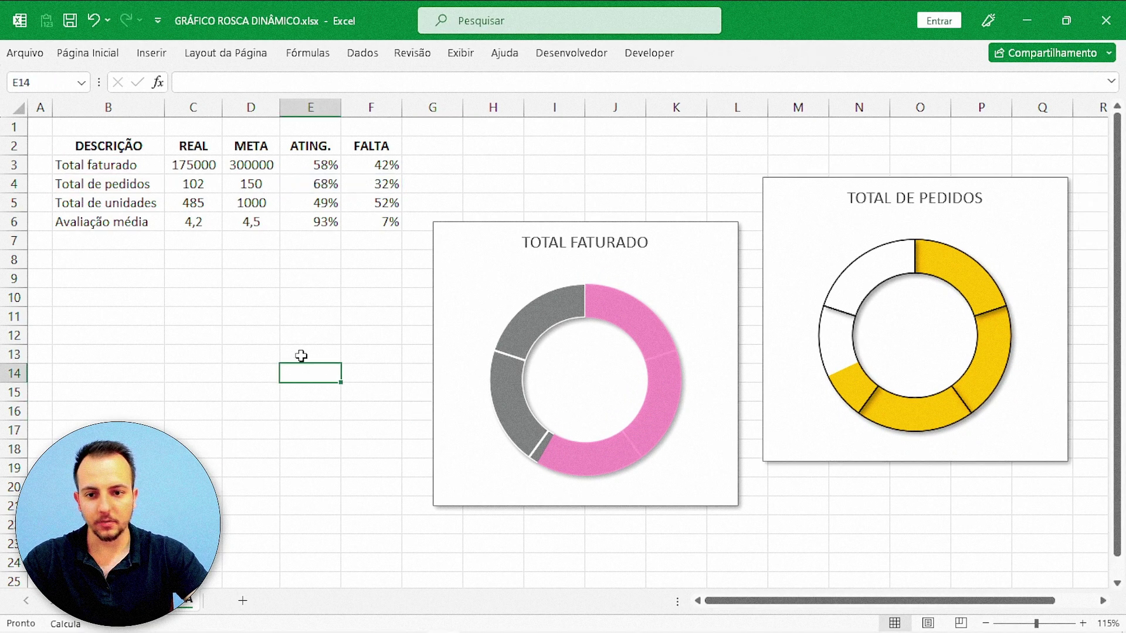
Step: Test the doughnut by entering 145, 150, then 100 as Total de pedidos REAL in C4
left_click(203, 187)
type("145")
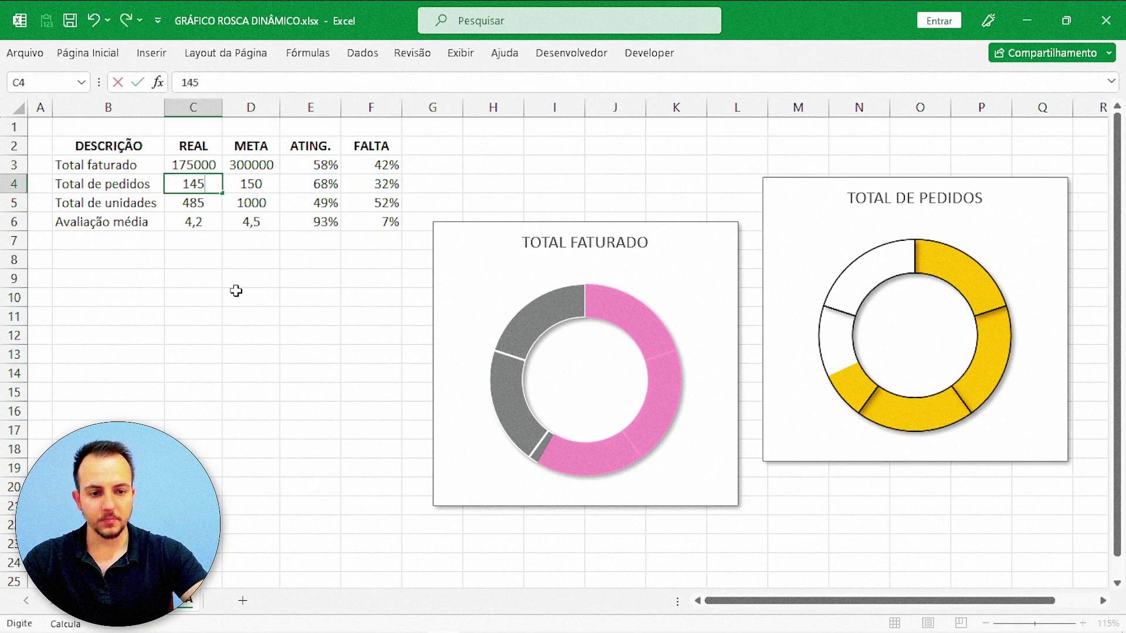
key("Return")
key("Up")
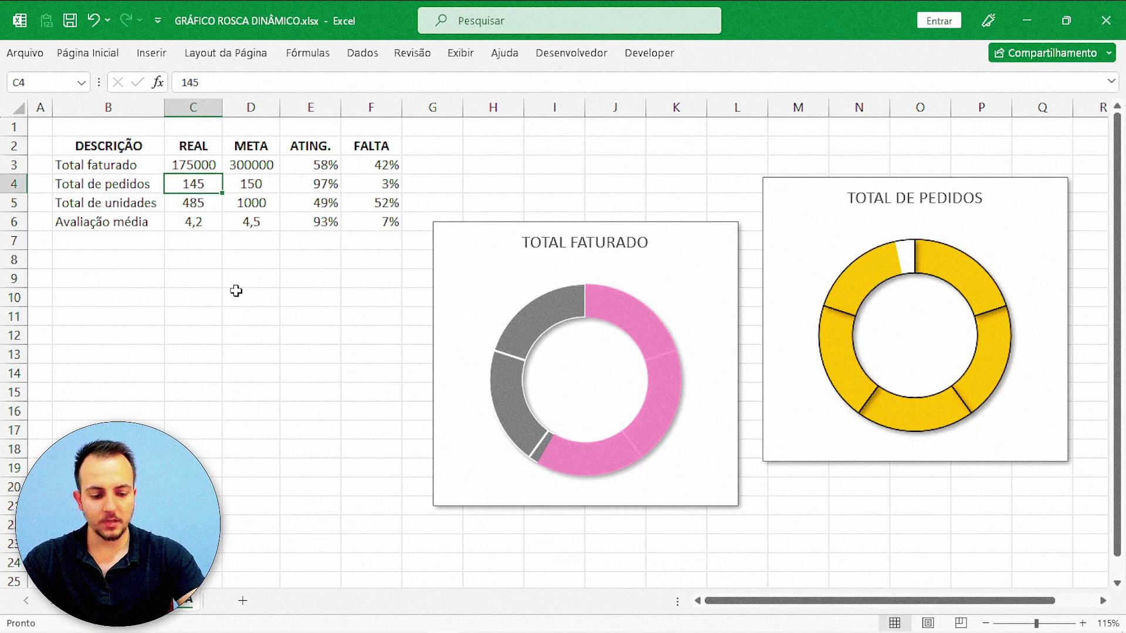
type("150")
key("Return")
key("Up")
type("100")
key("Return")
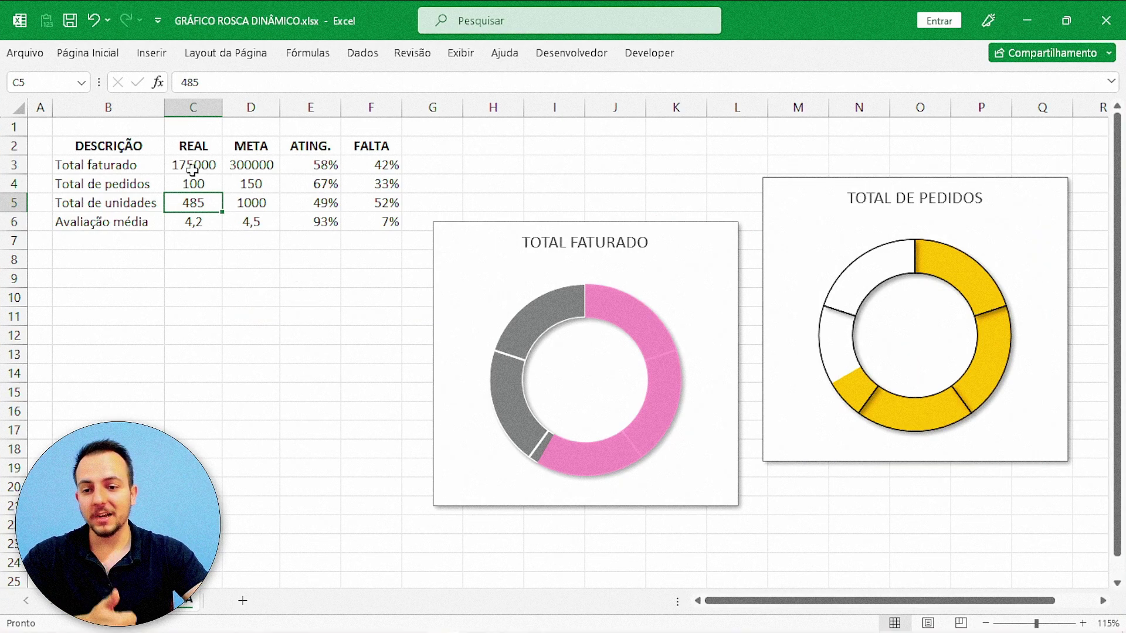
left_click(154, 146)
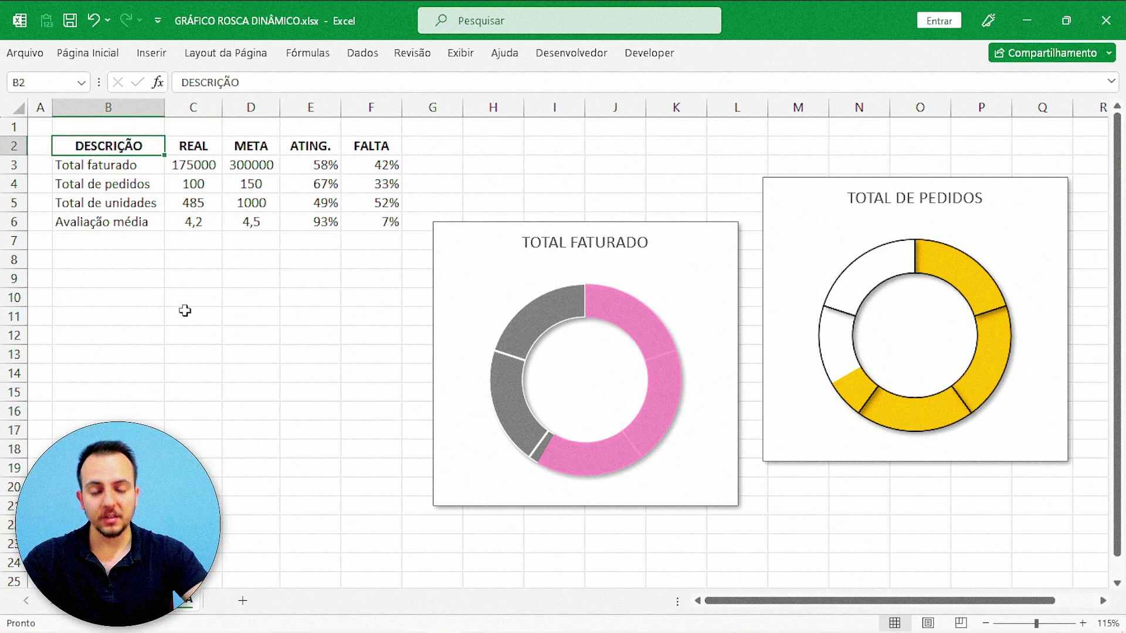